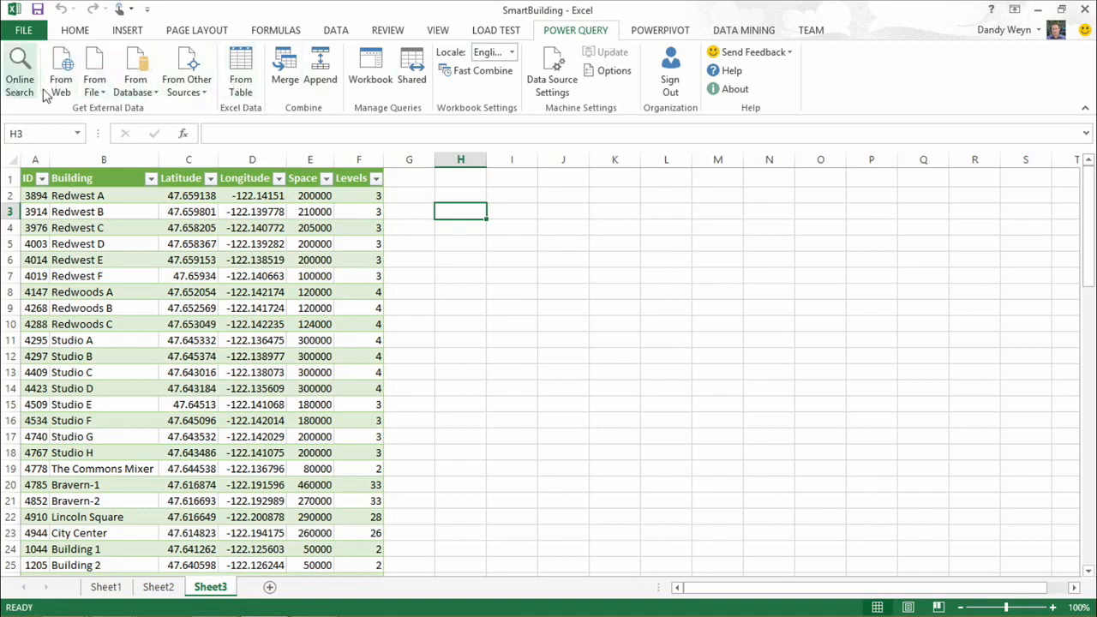
- Connect to Windows Azure HDInsight as a data source using the storage account name sensordata
left_click(101, 93)
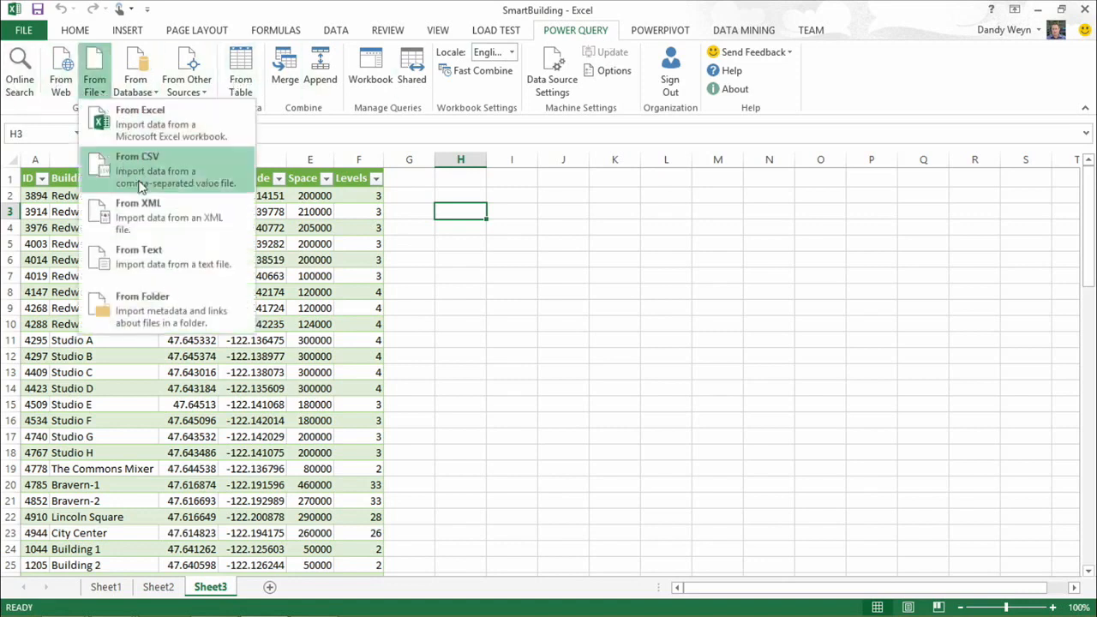
left_click(154, 92)
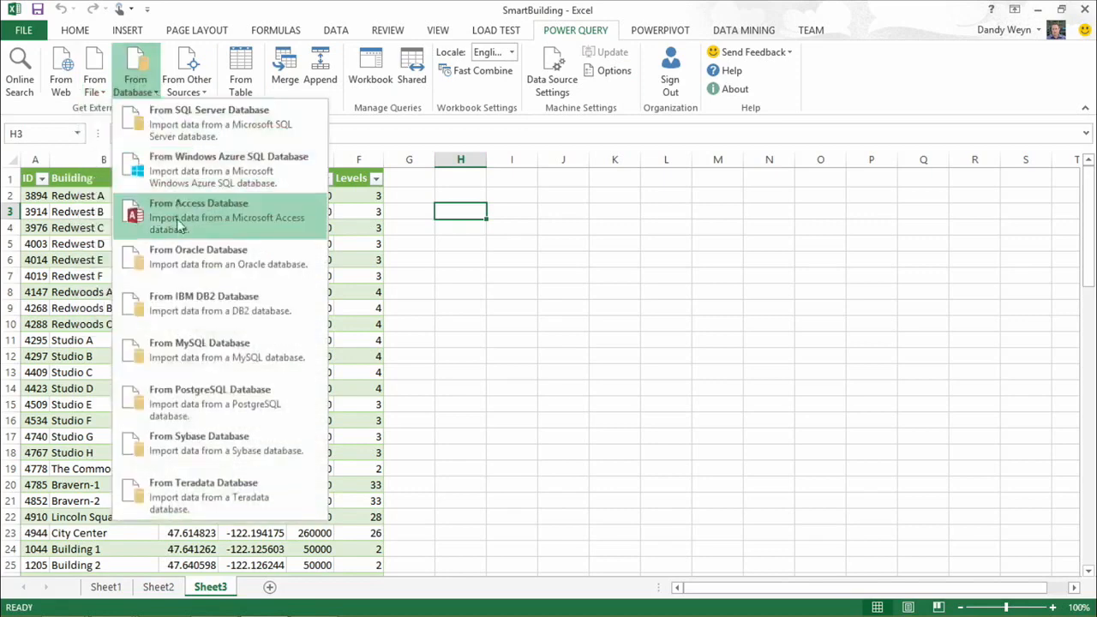
left_click(209, 95)
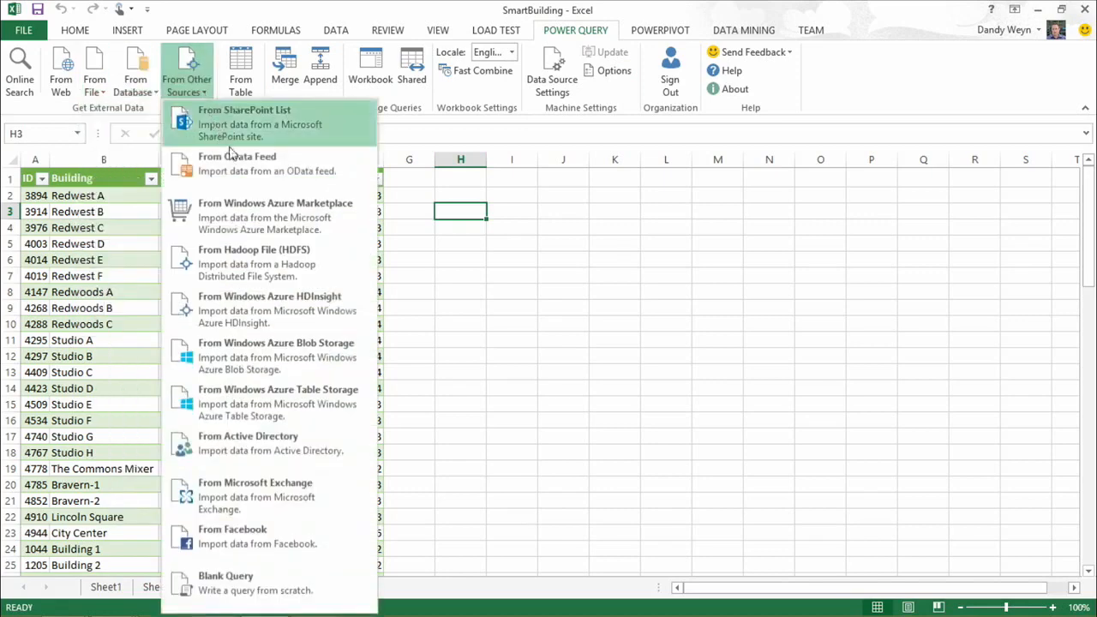
left_click(289, 312)
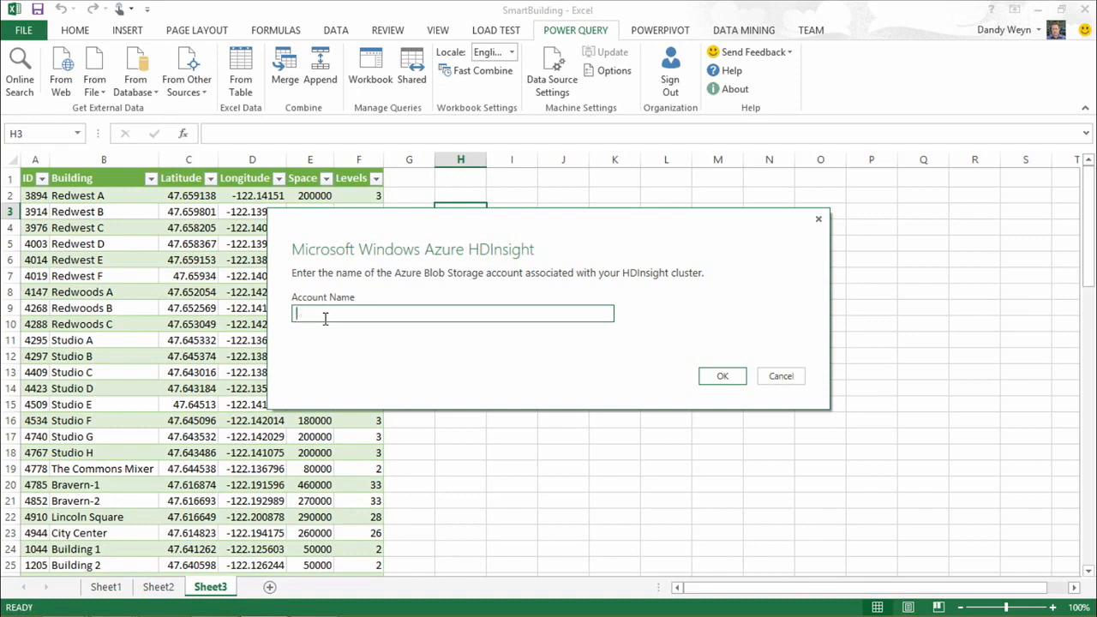
type("sem")
type("nsordata")
left_click(720, 376)
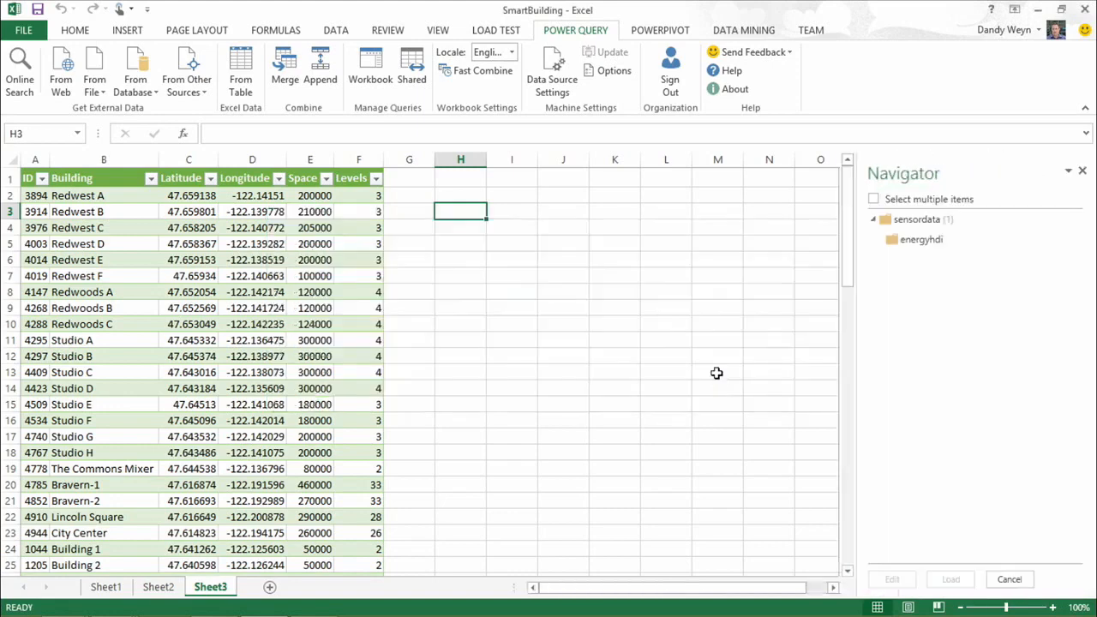
- Open the energyhdi container in the Query Editor and import the contents of Energy_HDI.csv
left_click(922, 240)
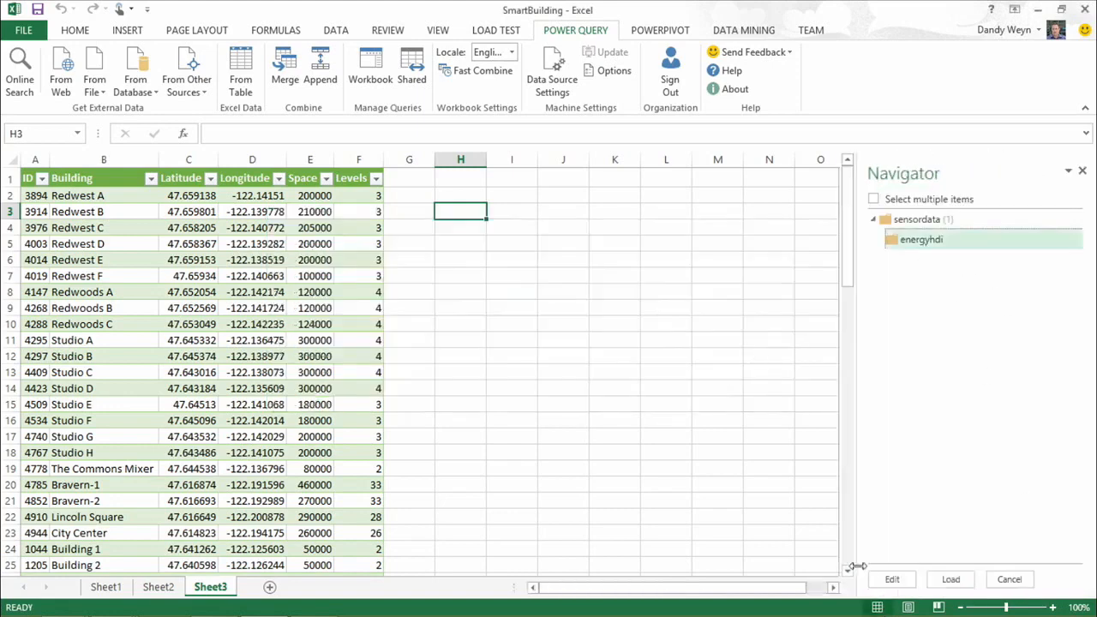
left_click(891, 580)
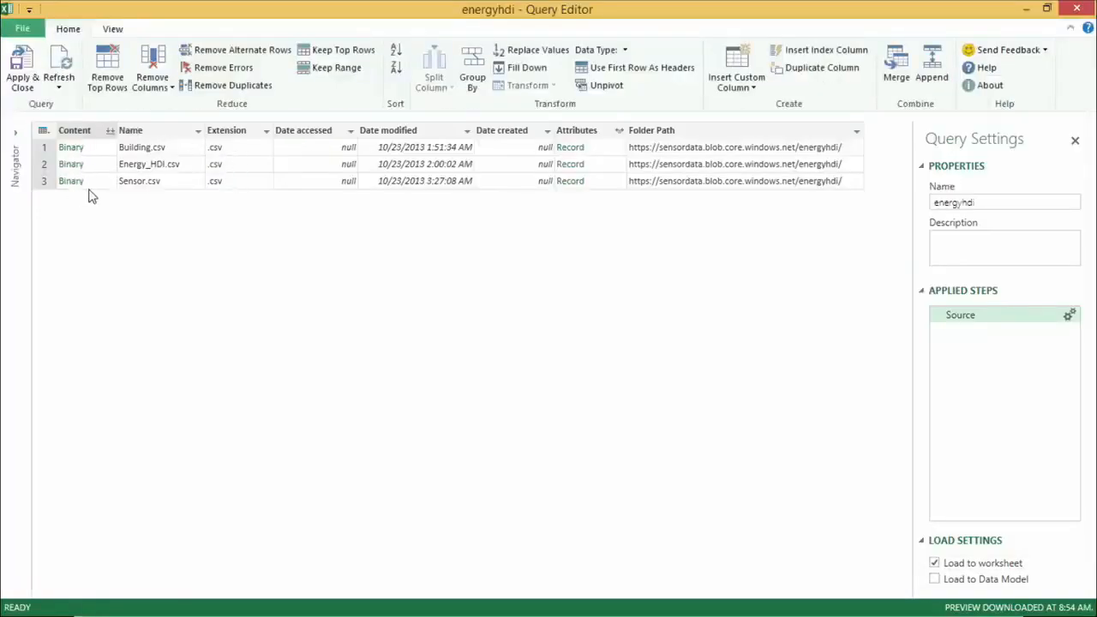
left_click(71, 164)
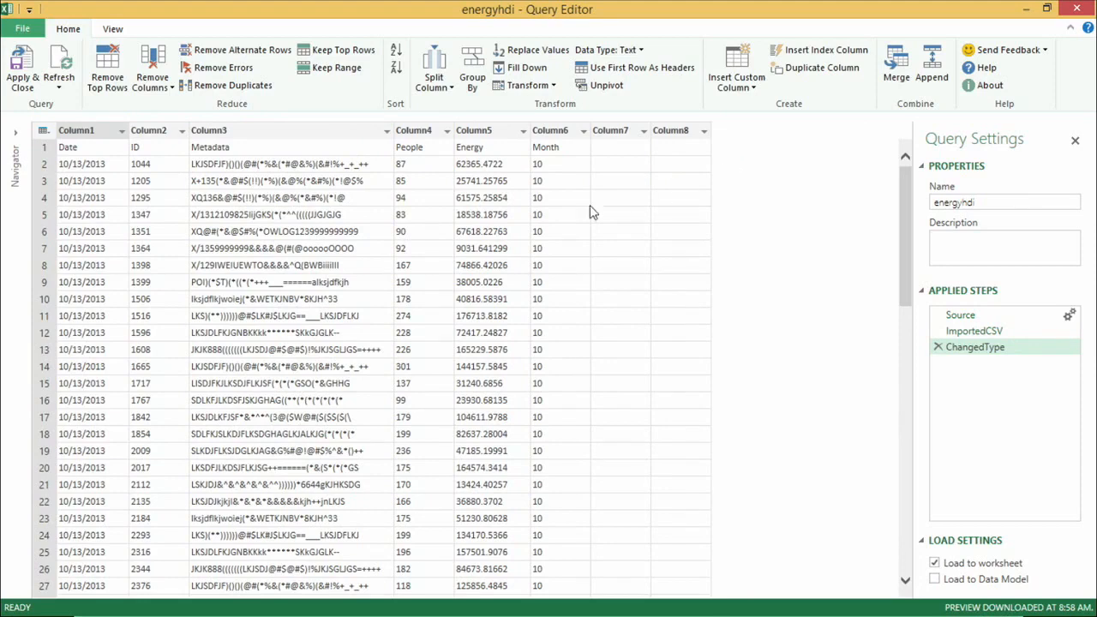
- Remove the metadata column (Column3) and the empty Column7 and Column8 from the query
left_click(263, 135)
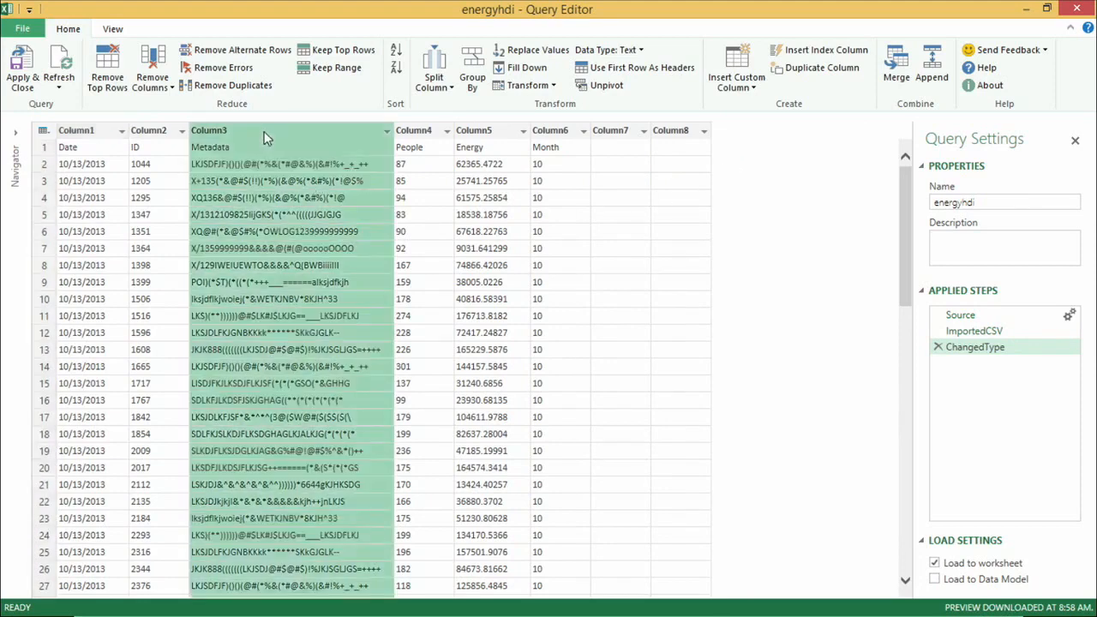
left_click(623, 135, "ctrl")
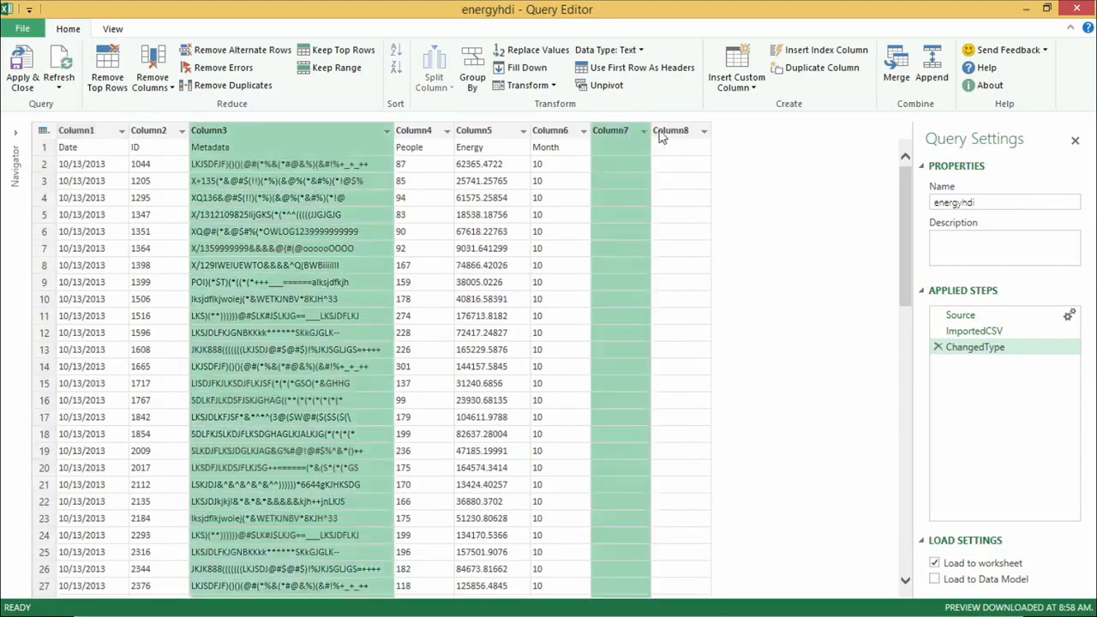
left_click(677, 134, "ctrl")
right_click(677, 130)
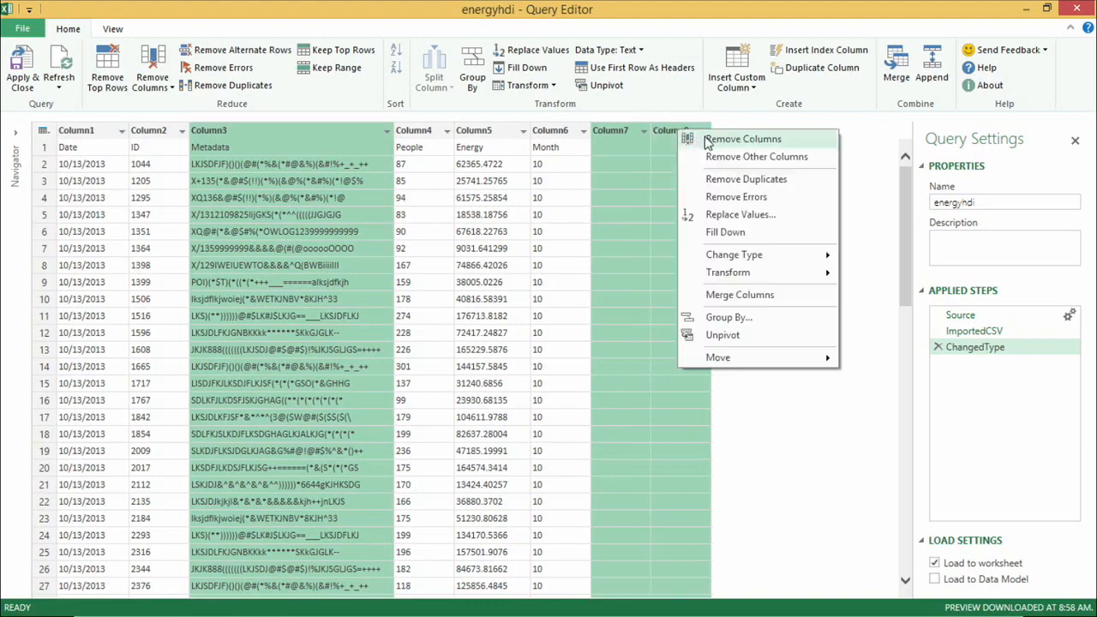
left_click(708, 140)
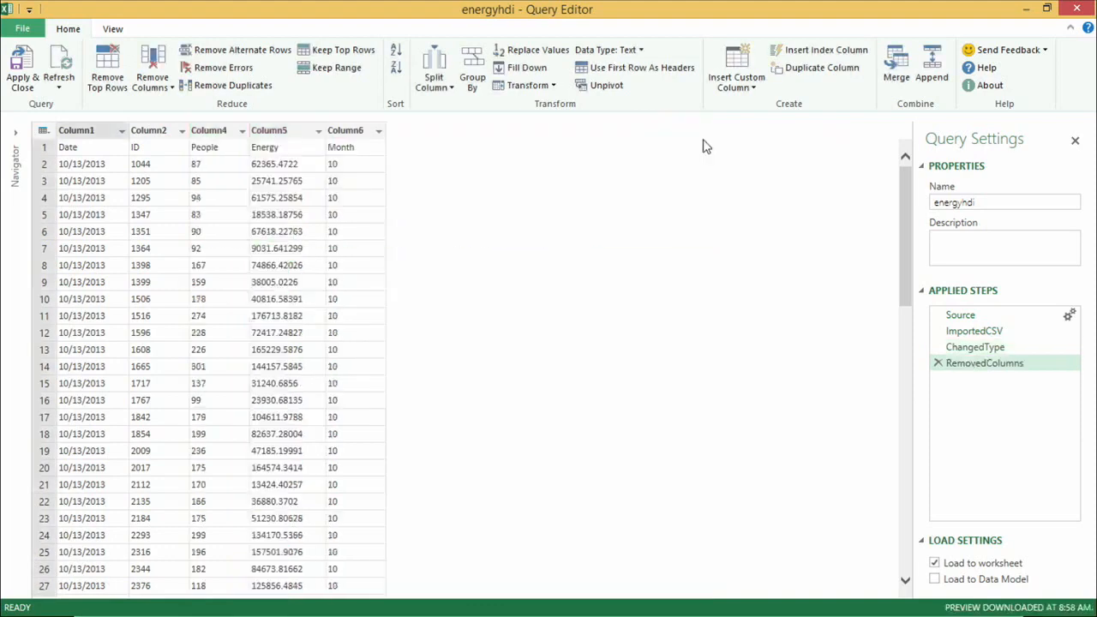
- Use the first row as column headers and change the Date column's data type to Date
left_click(43, 133)
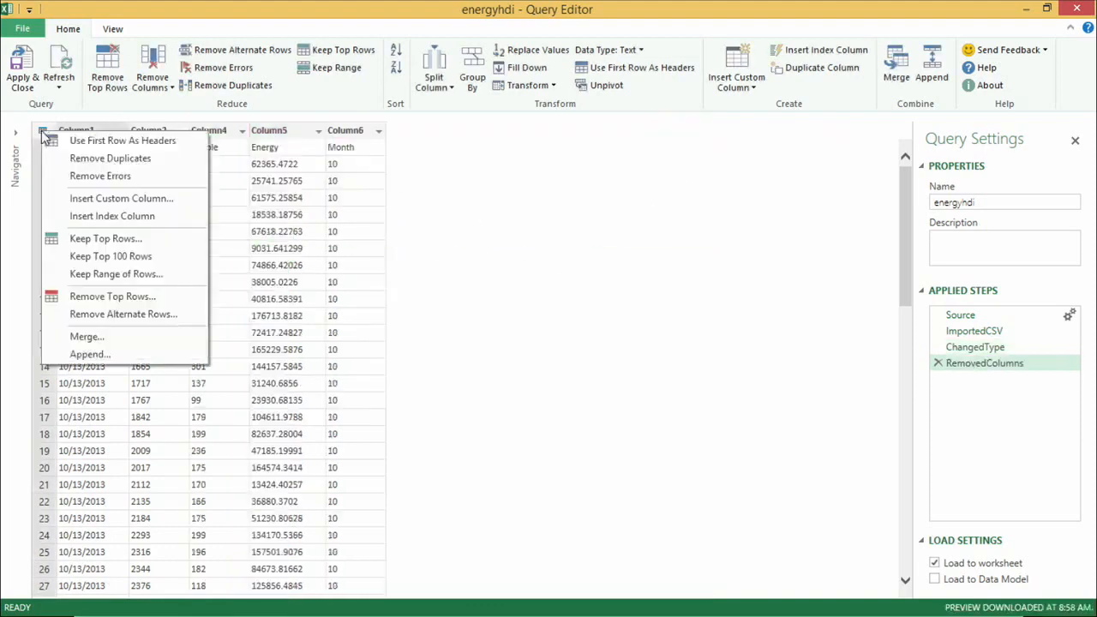
left_click(86, 140)
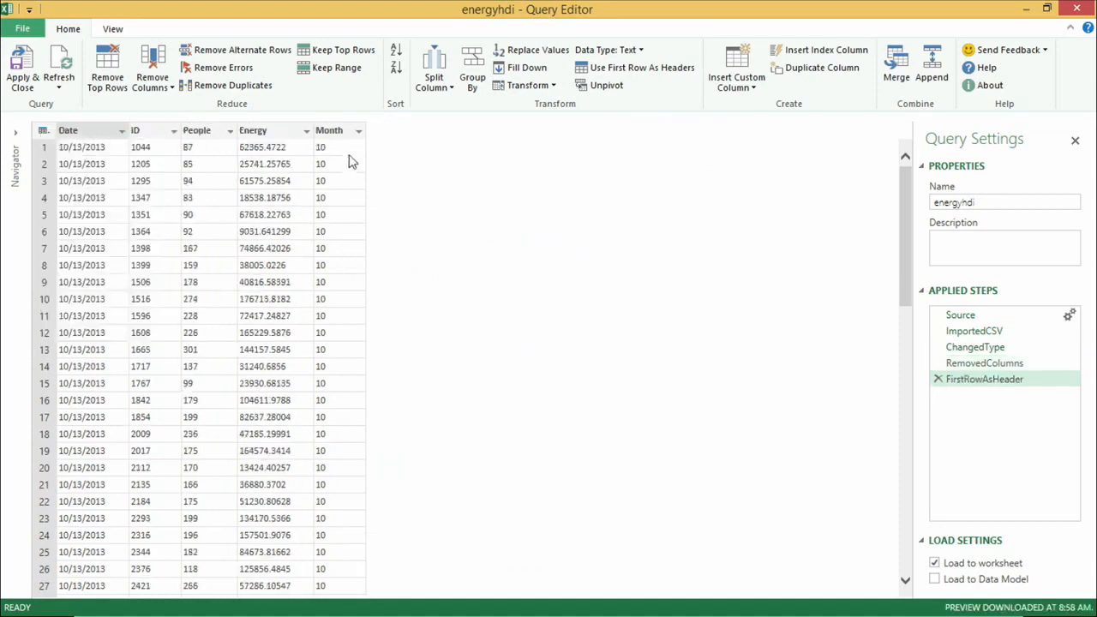
right_click(103, 132)
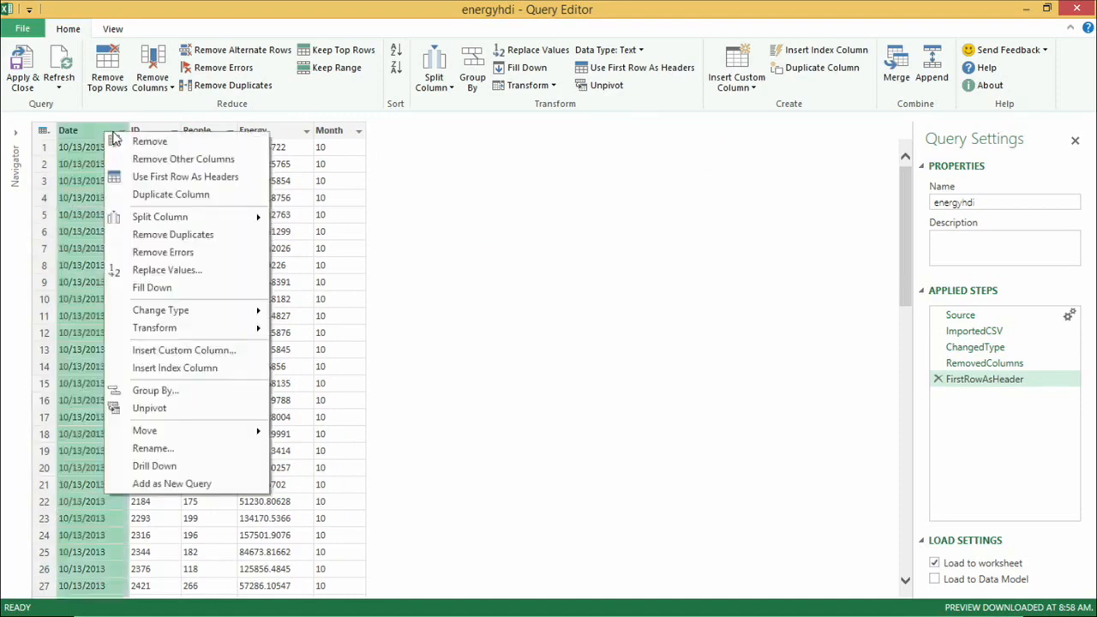
mouse_move(155, 312)
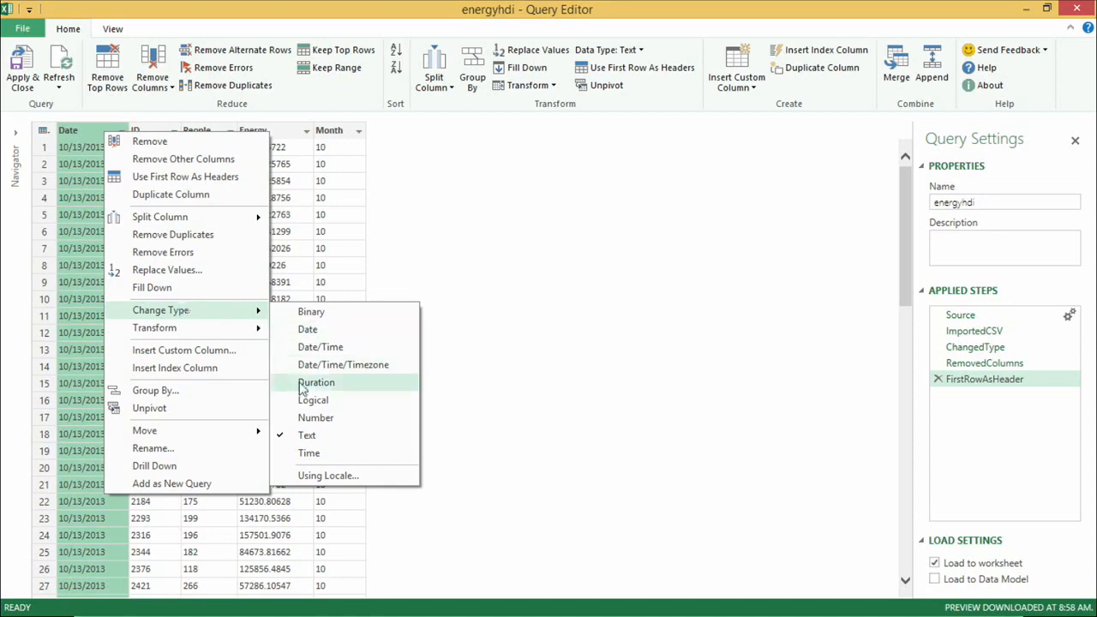
left_click(307, 330)
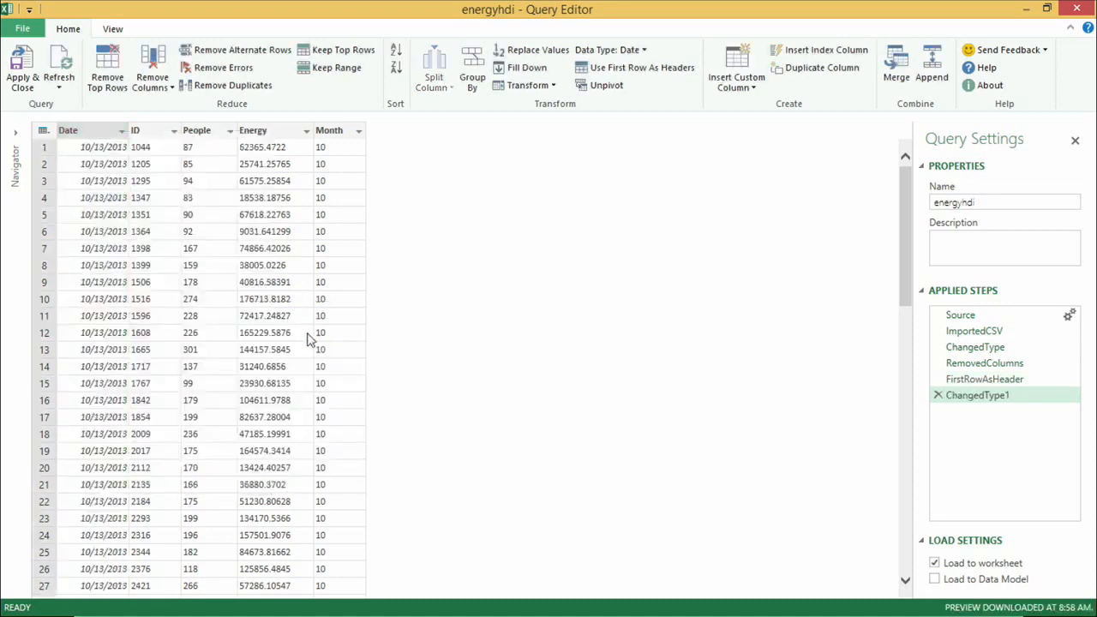
- Change the ID, People, Energy and Month columns to the Number type and load the energyhdi query to the worksheet
left_click(148, 135)
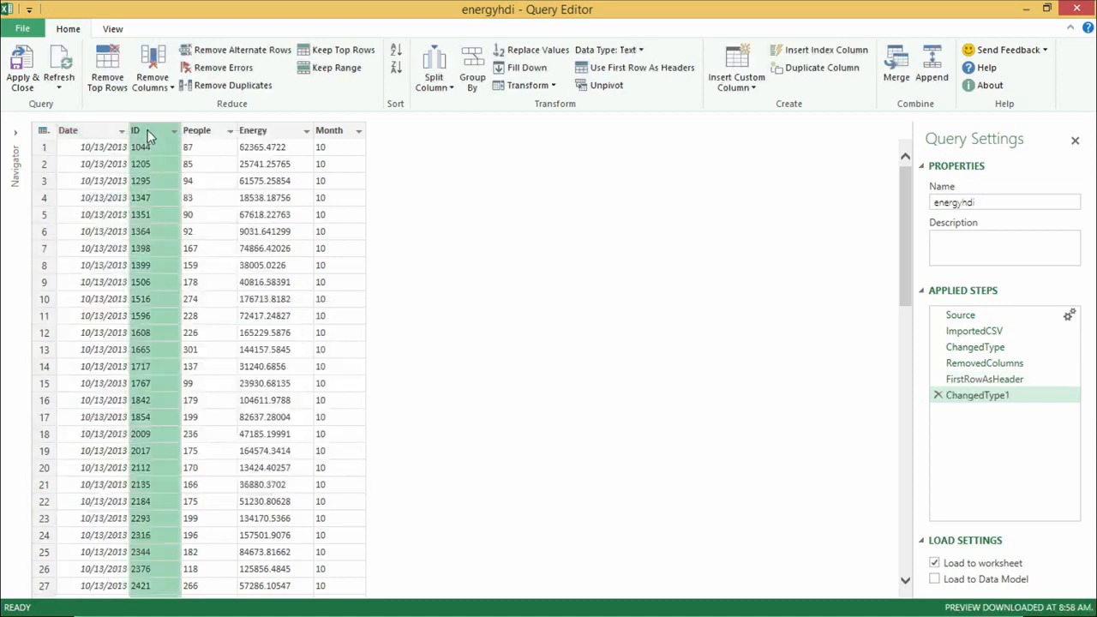
left_click(330, 136, "shift")
right_click(334, 136)
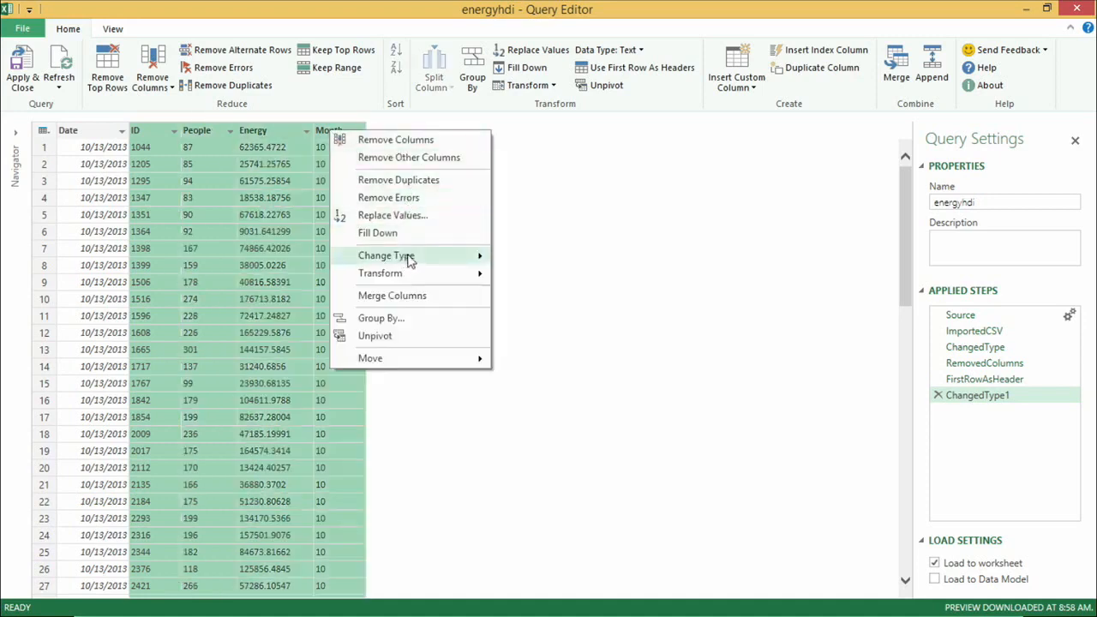
mouse_move(399, 256)
left_click(547, 367)
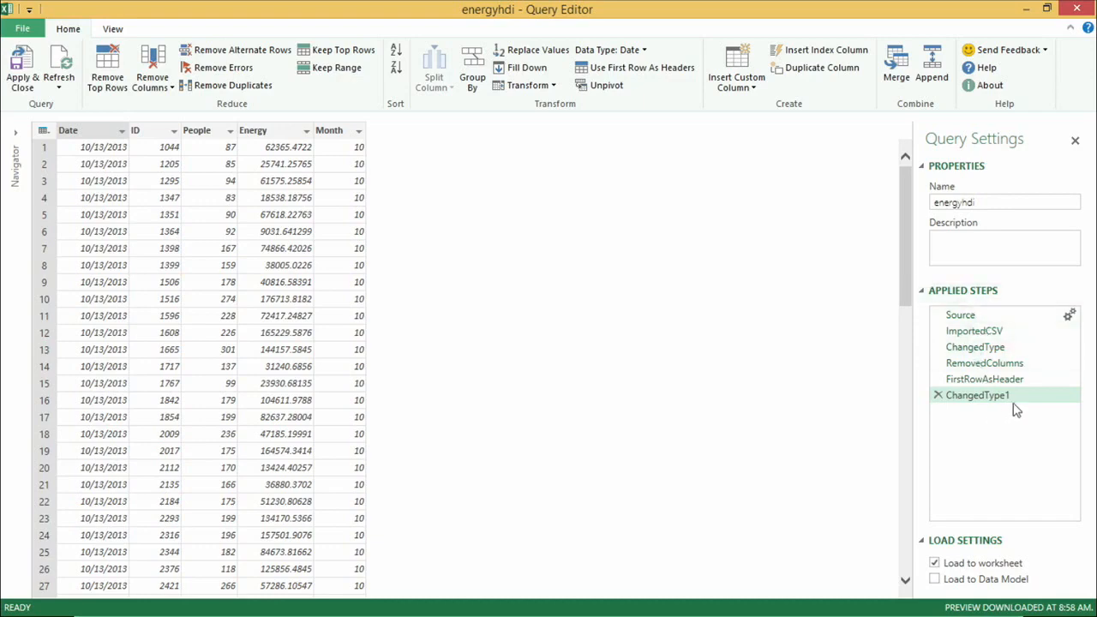
left_click(25, 67)
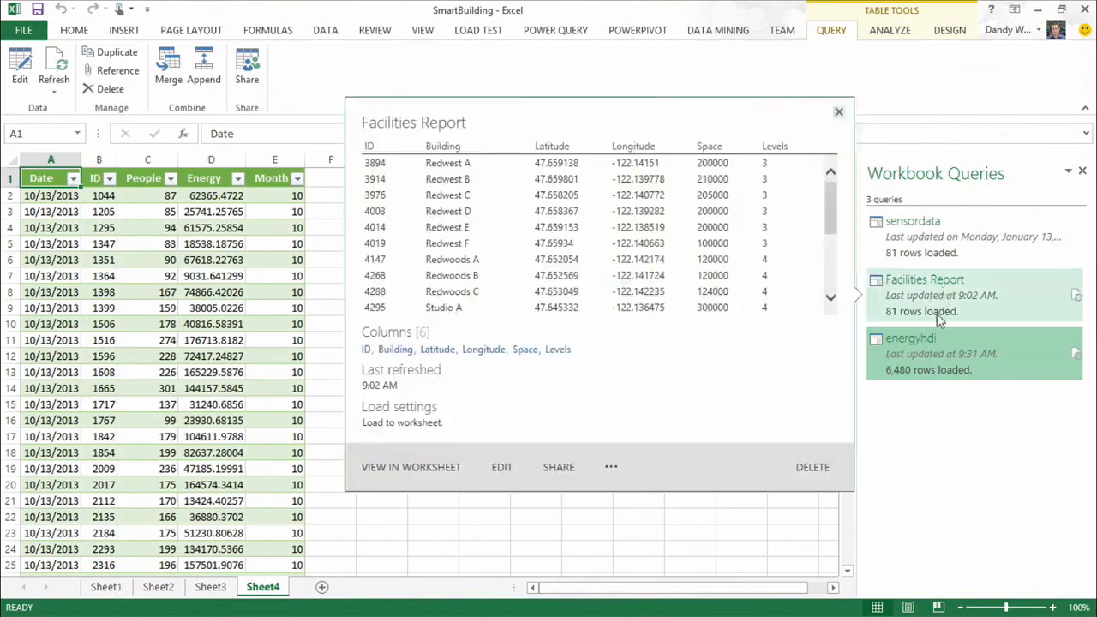
mouse_move(932, 344)
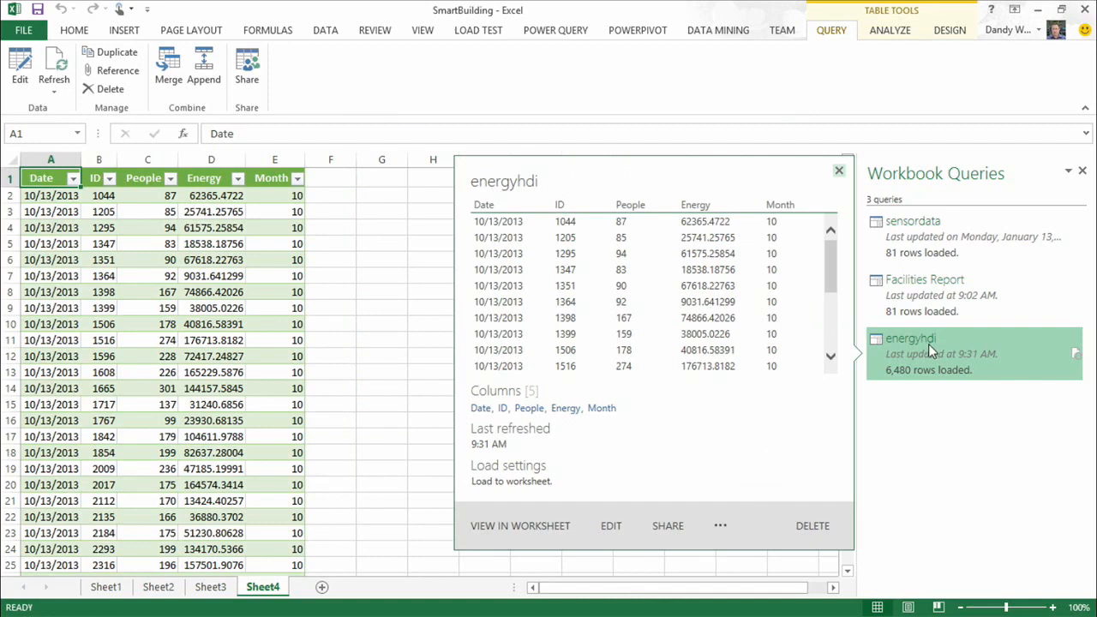
- Set up a merge of the Facilities Report query with the energyhdi query, matching both on their ID columns
left_click(168, 72)
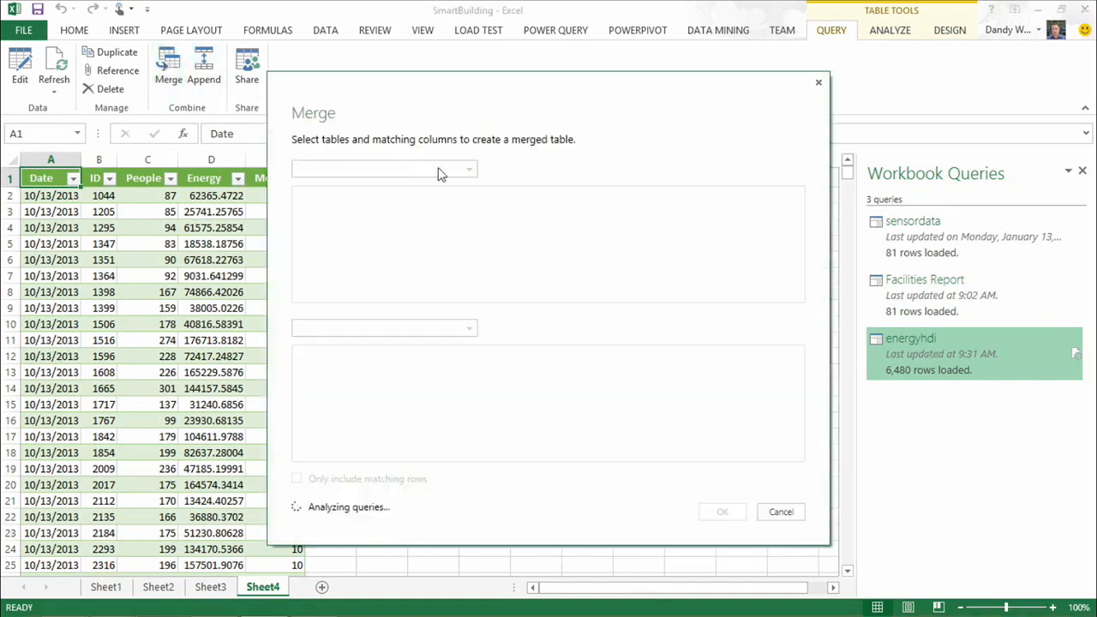
left_click(470, 171)
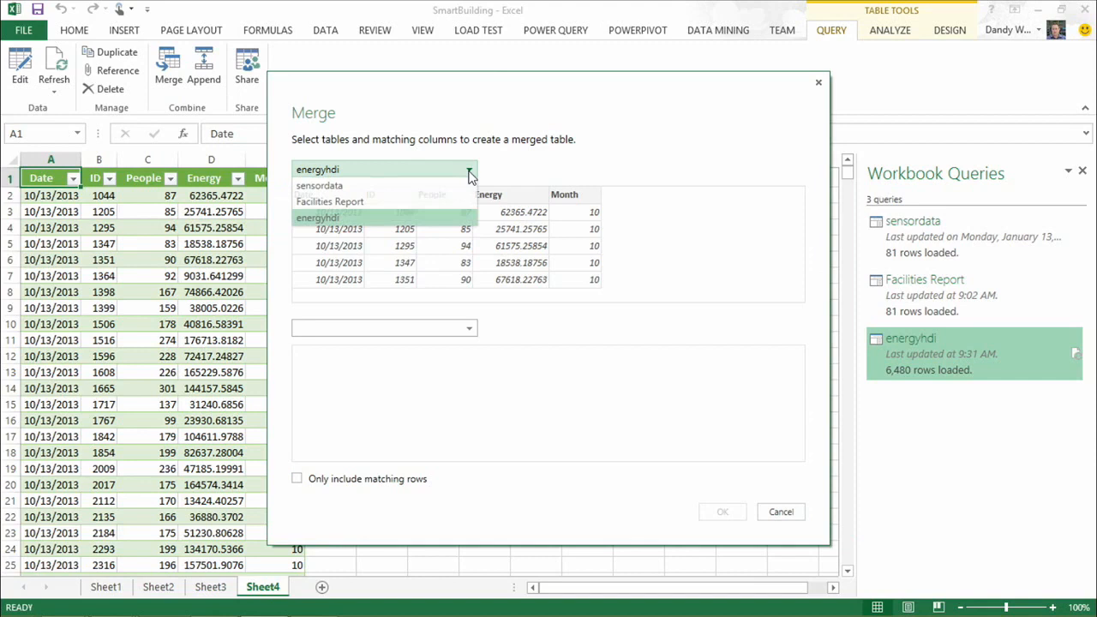
left_click(364, 202)
left_click(469, 329)
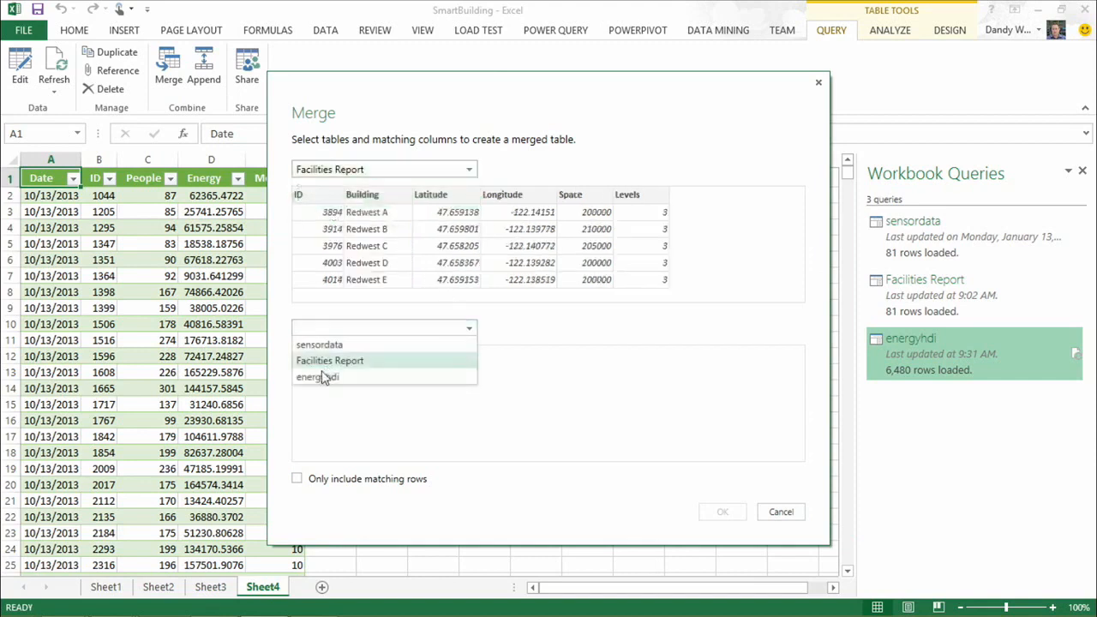
left_click(323, 382)
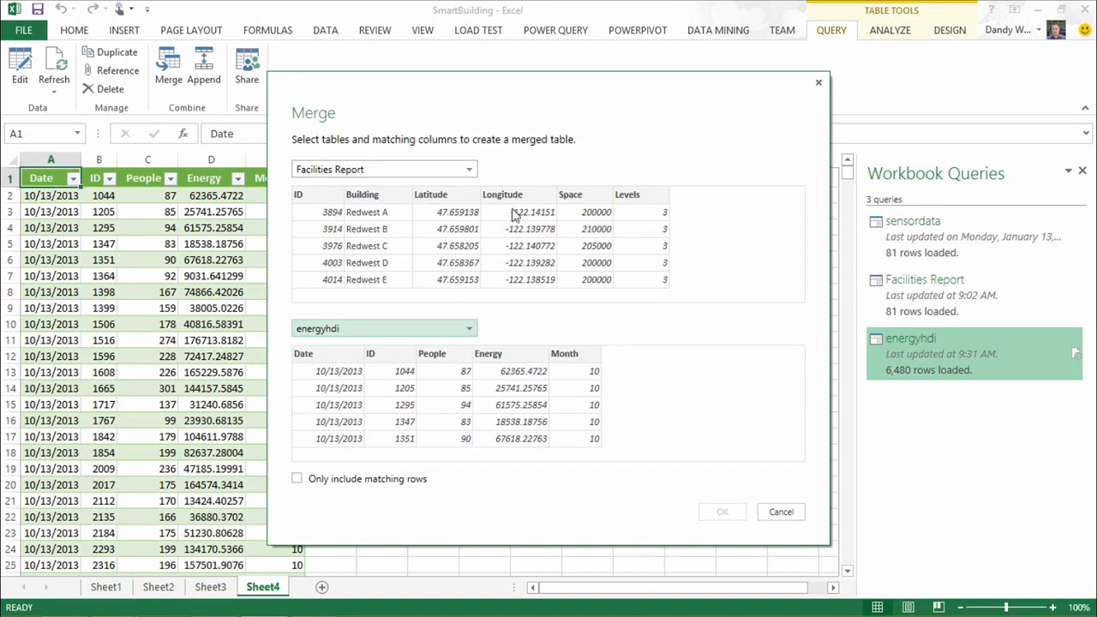
left_click(298, 195)
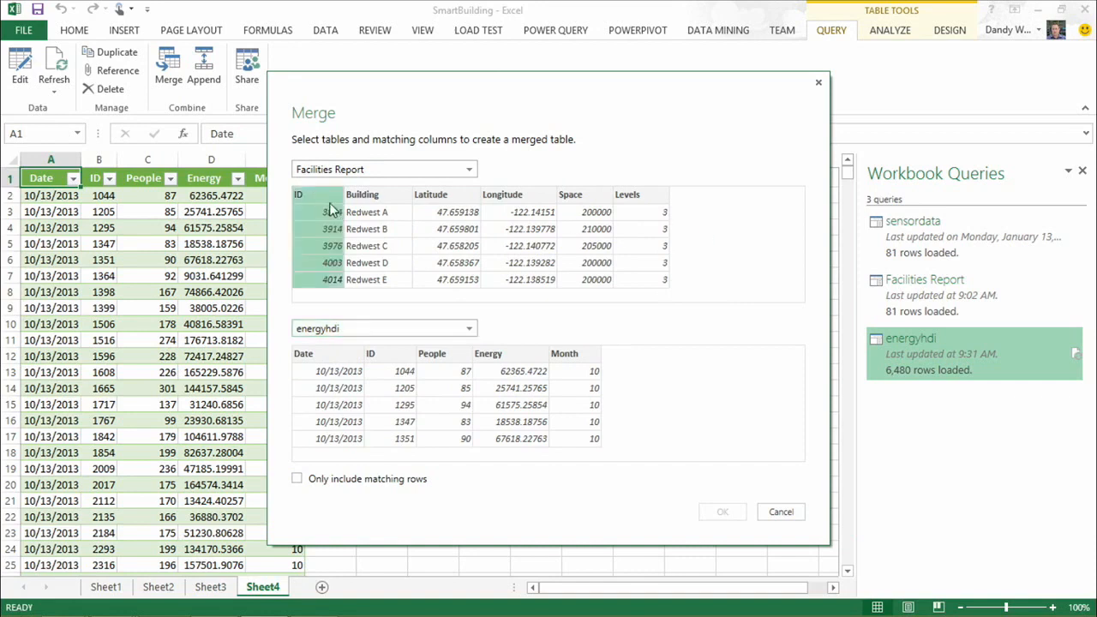
left_click(381, 356)
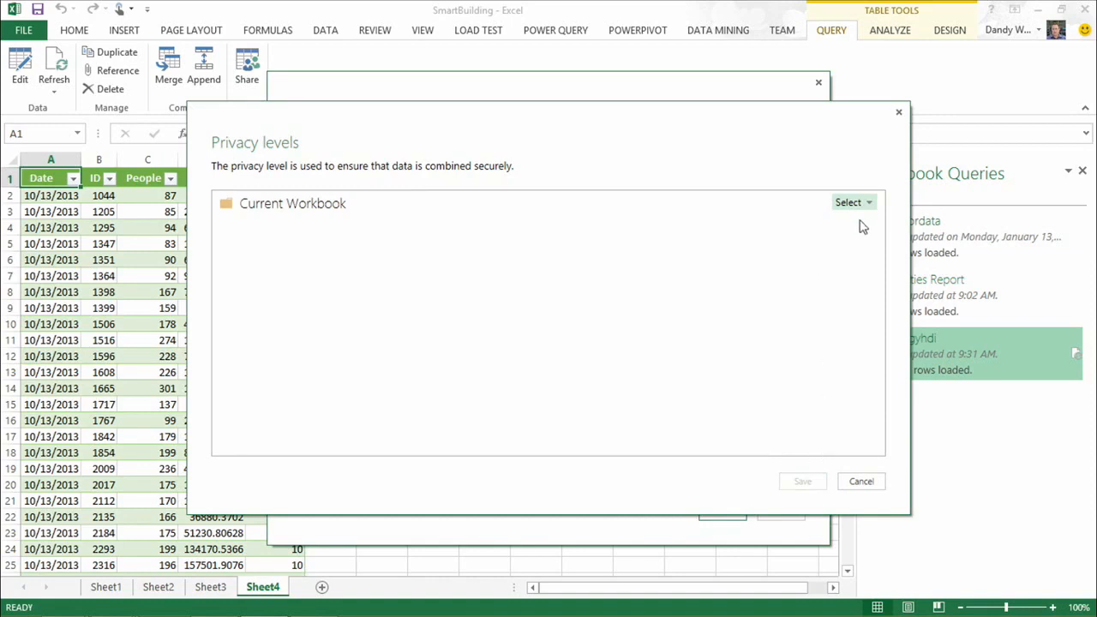
- Assign and save a privacy level for the current workbook, and create the merged query
left_click(868, 204)
left_click(821, 220)
left_click(803, 483)
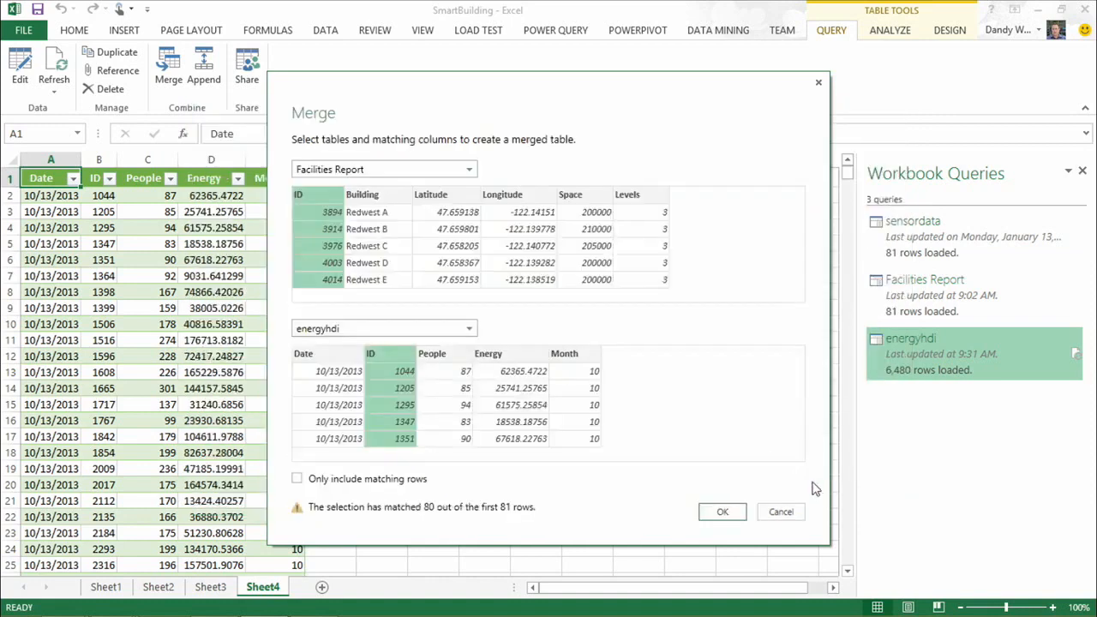
left_click(724, 512)
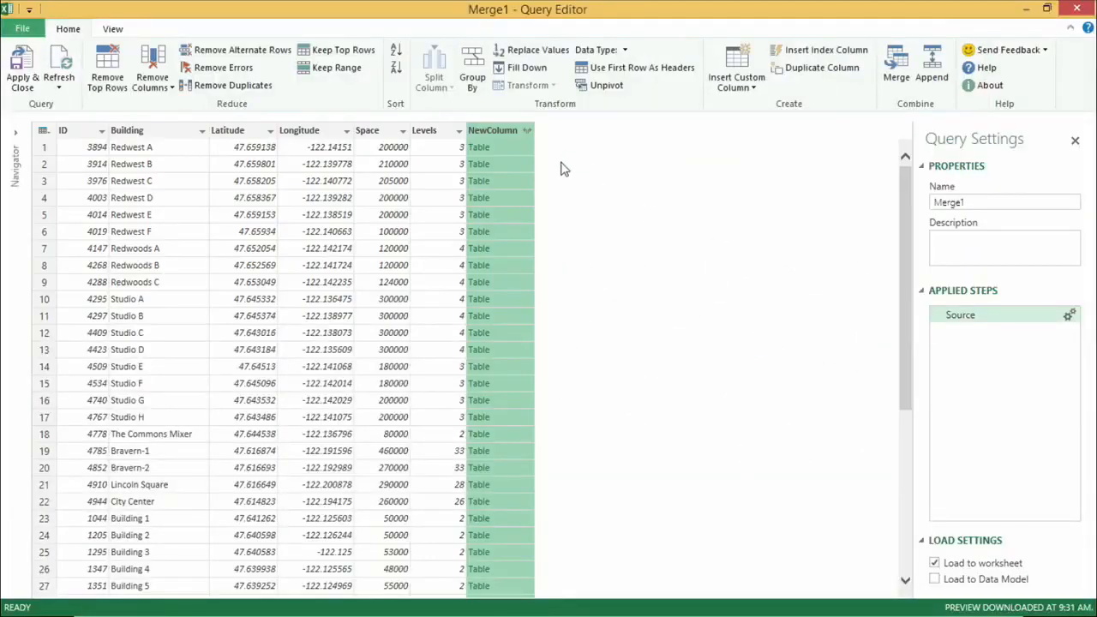
- Expand NewColumn into Date, People, Energy and Month, leaving out ID, and load the merged query to the worksheet
left_click(528, 131)
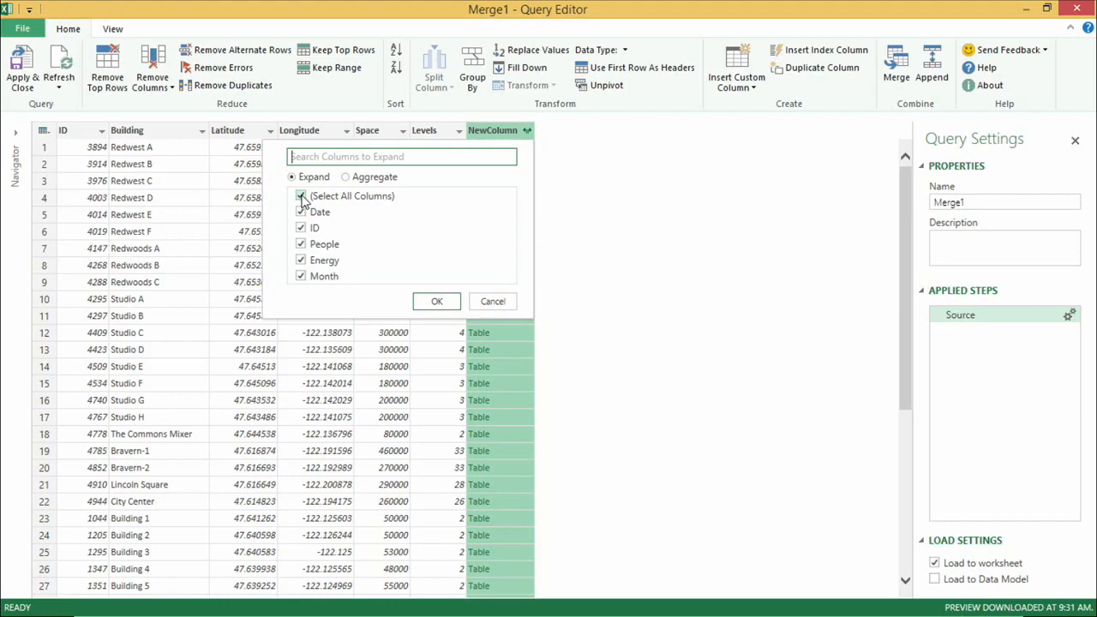
left_click(301, 228)
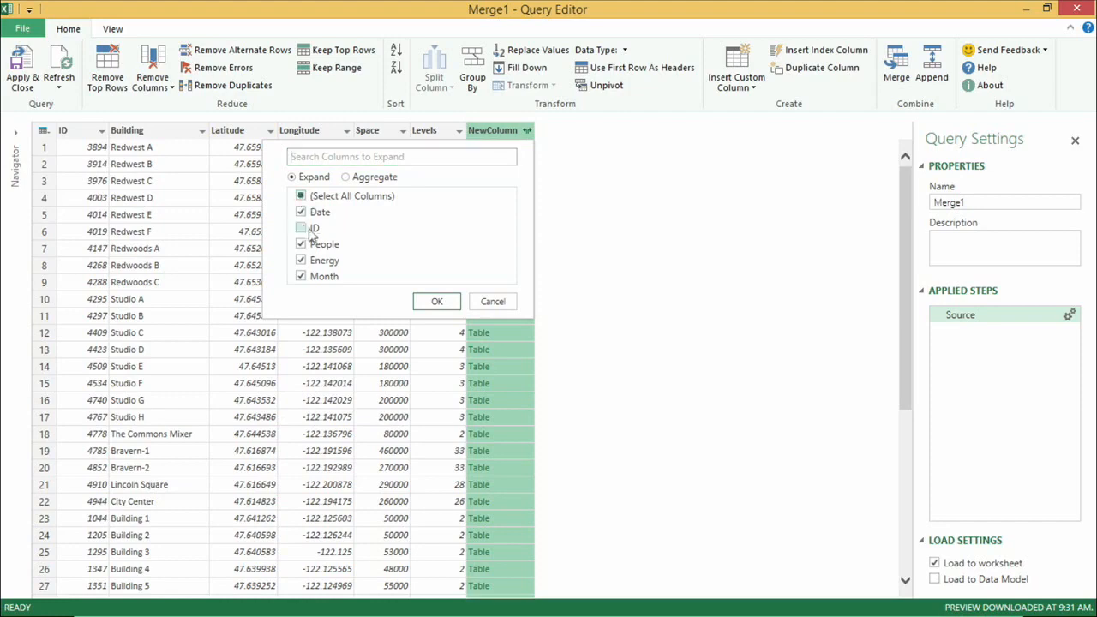
left_click(423, 303)
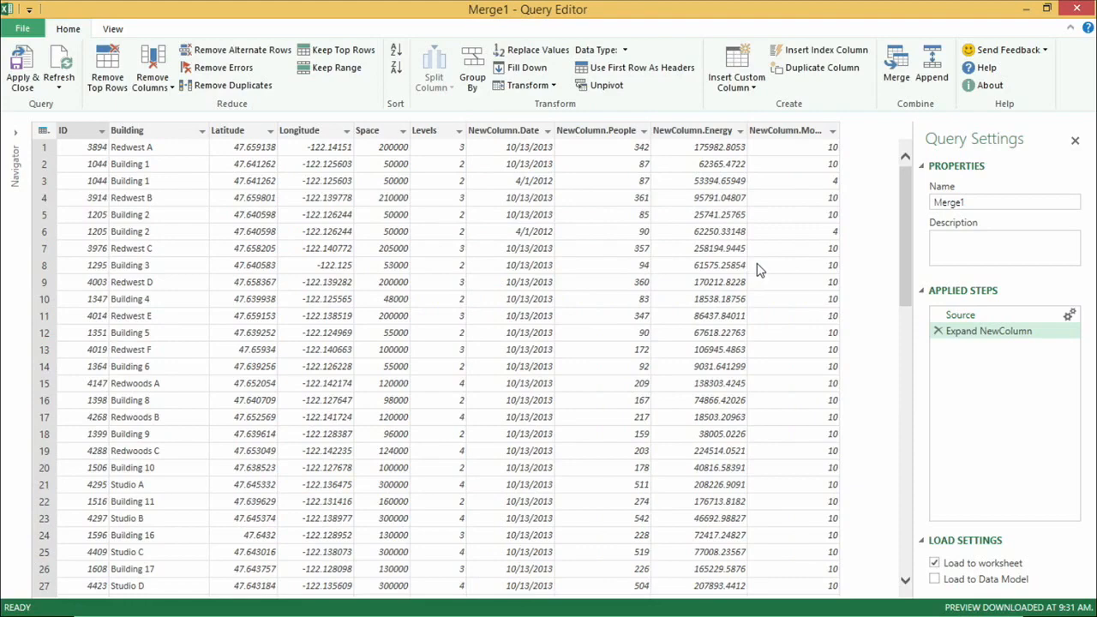
left_click(19, 68)
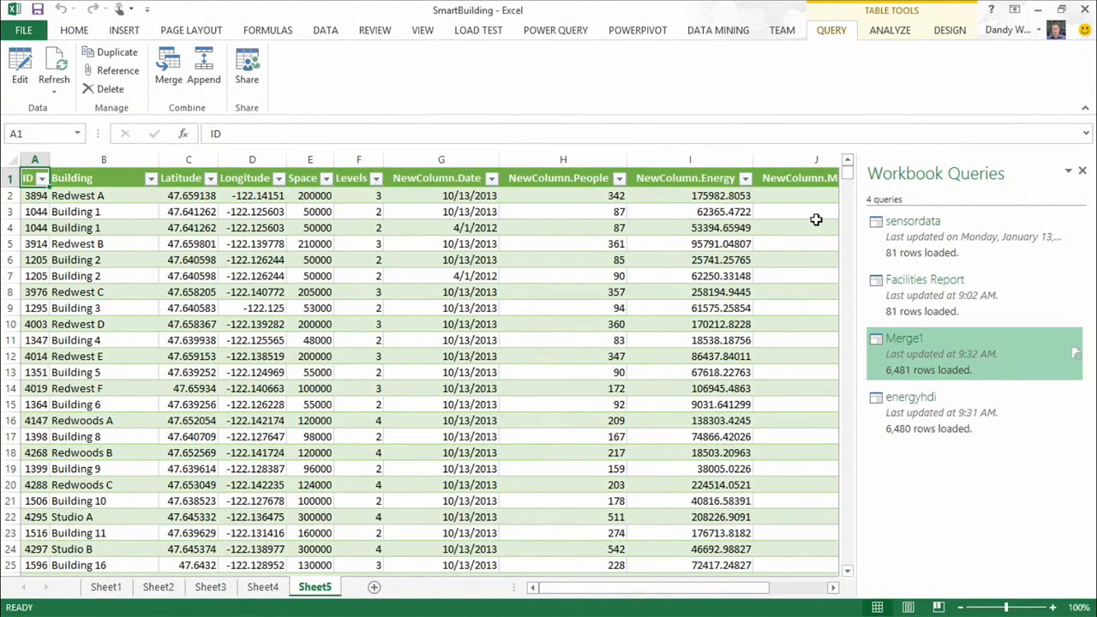
mouse_move(885, 242)
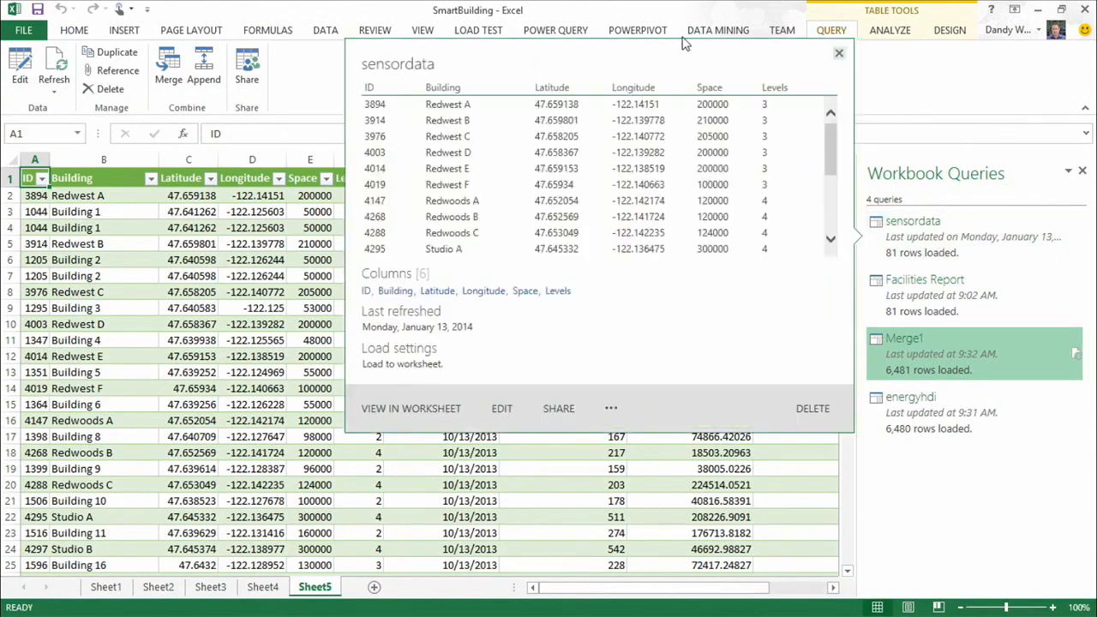
- Search online for "weather redmond wa" and add Wikipedia's Climate - Geography - Redmond, Washington table to a worksheet
left_click(571, 30)
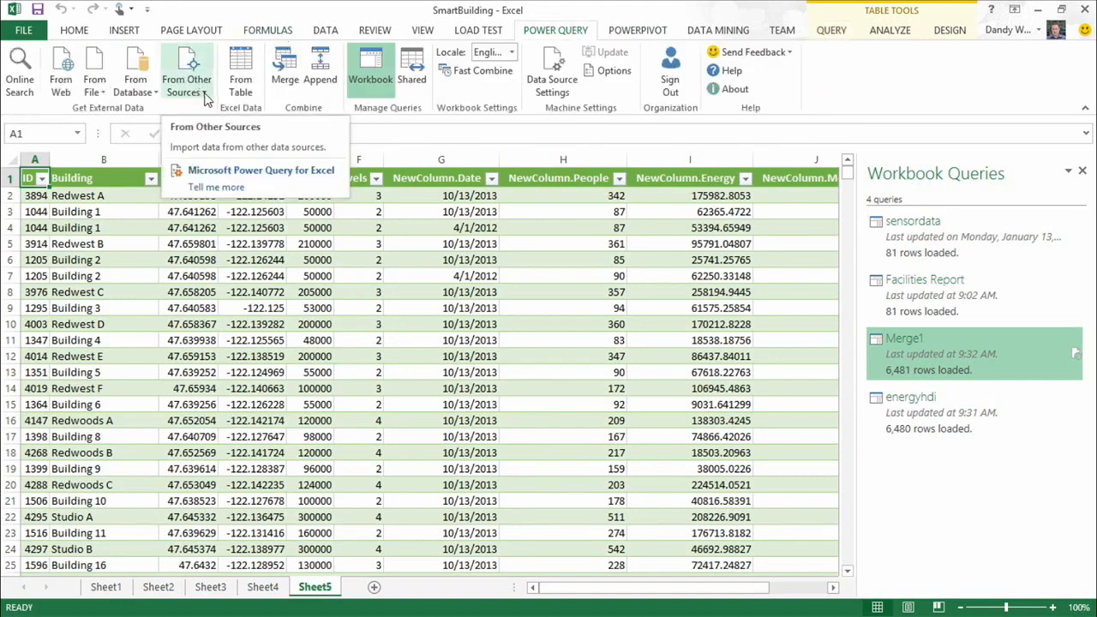
left_click(21, 77)
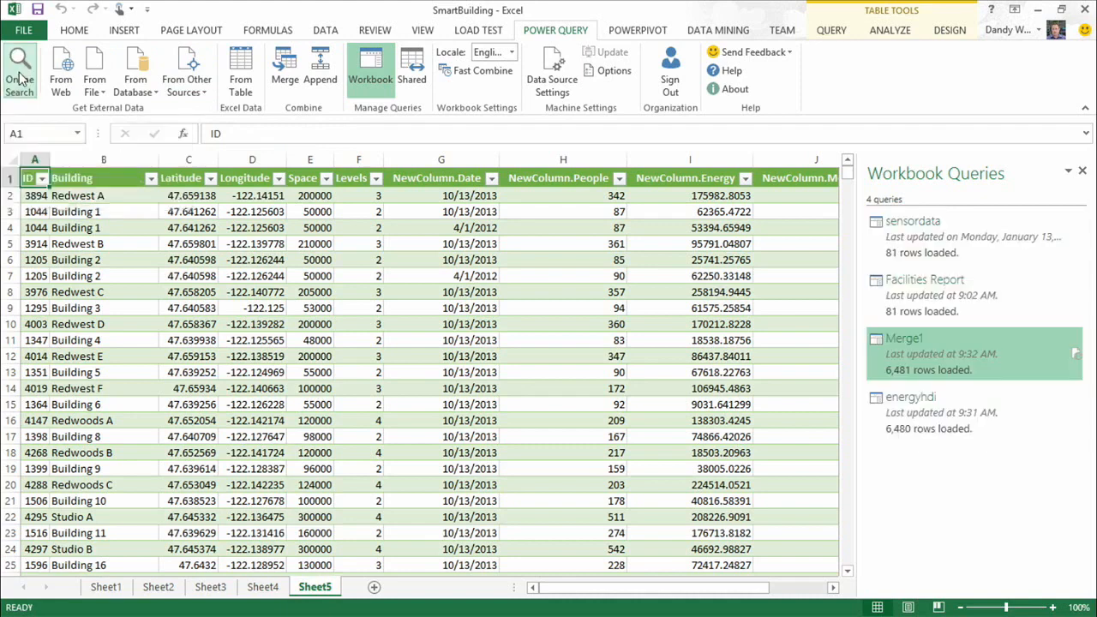
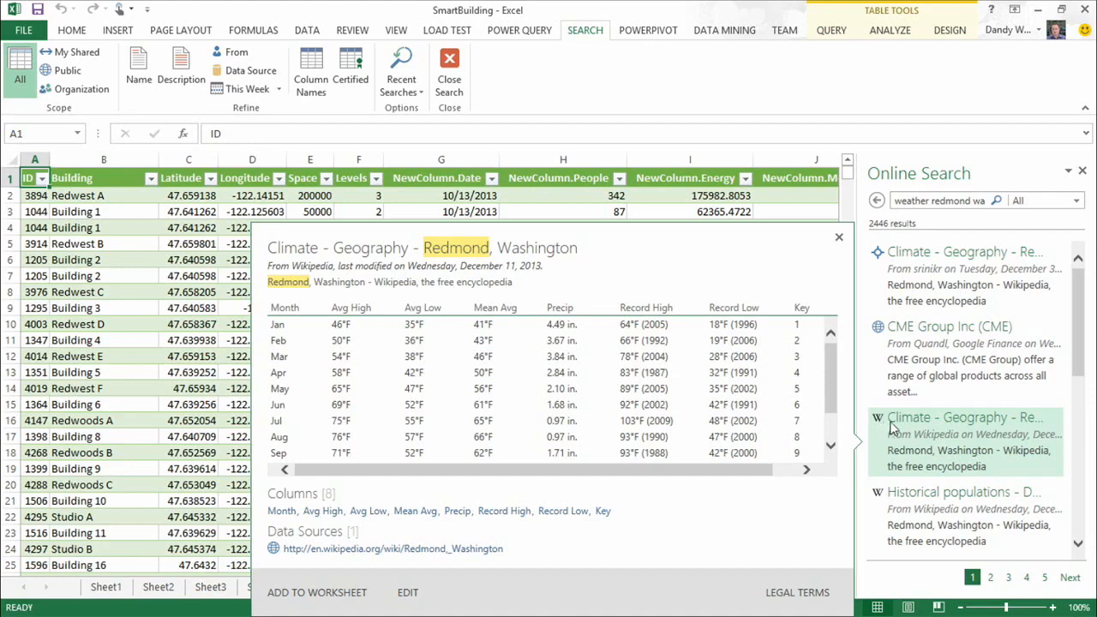
left_click(911, 426)
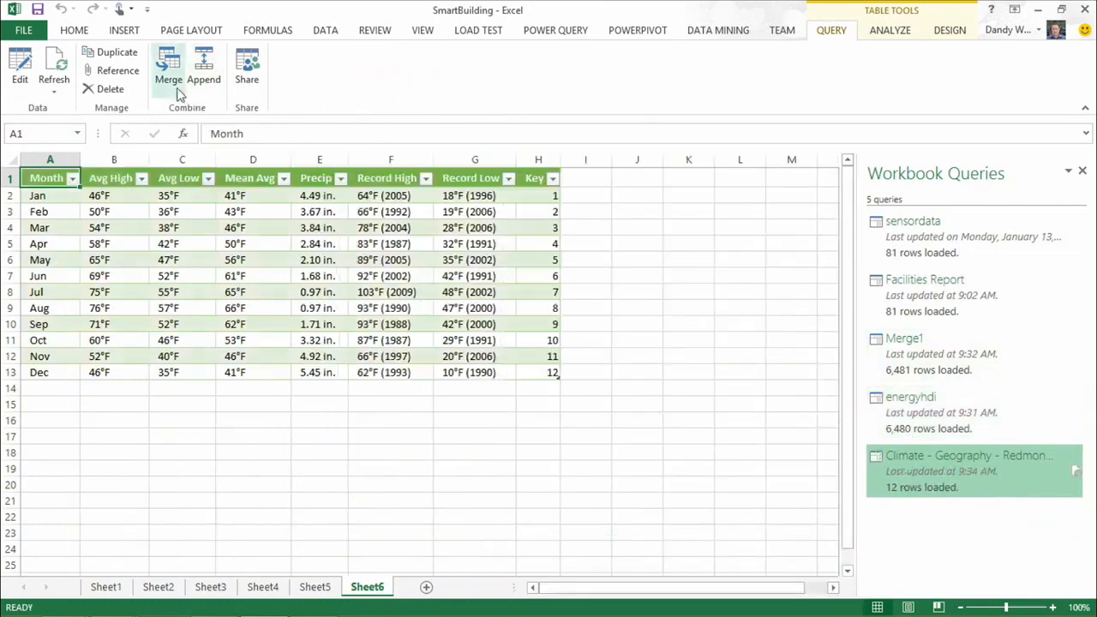
- Merge the Merge1 query with the Climate - Geography - Redmond, Washington query, matching NewColumn.Month to Key
left_click(175, 78)
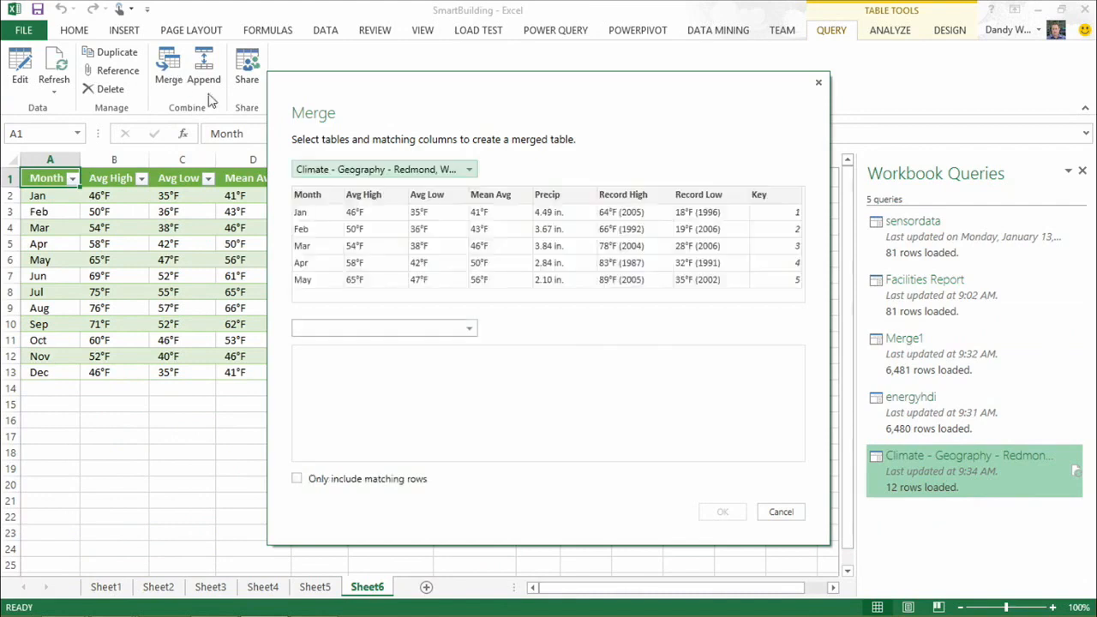
left_click(470, 172)
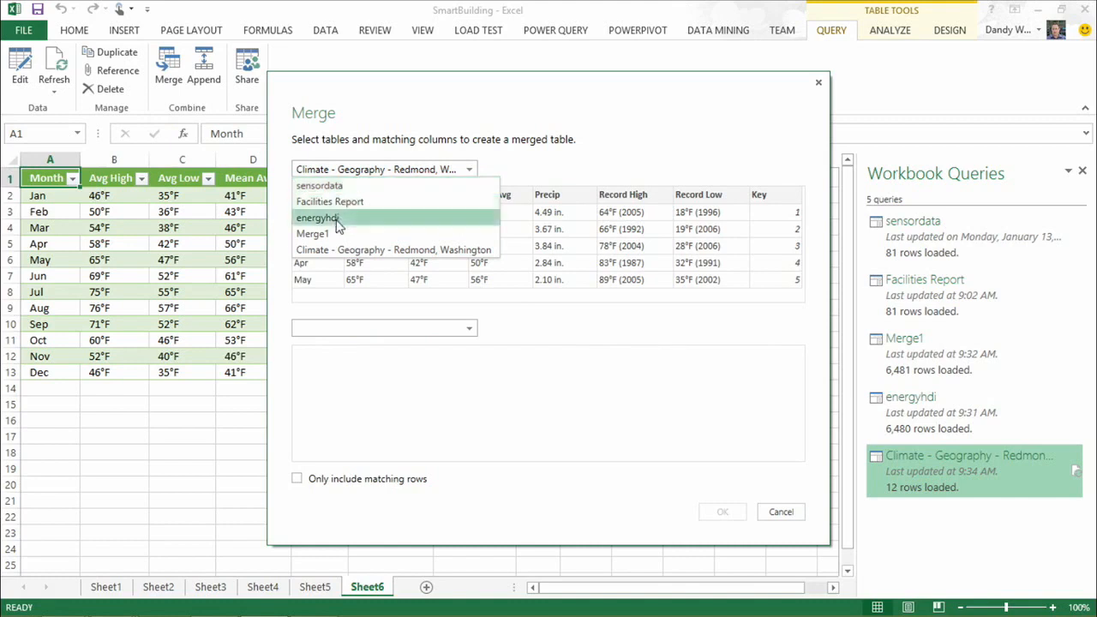
left_click(324, 234)
left_click(468, 331)
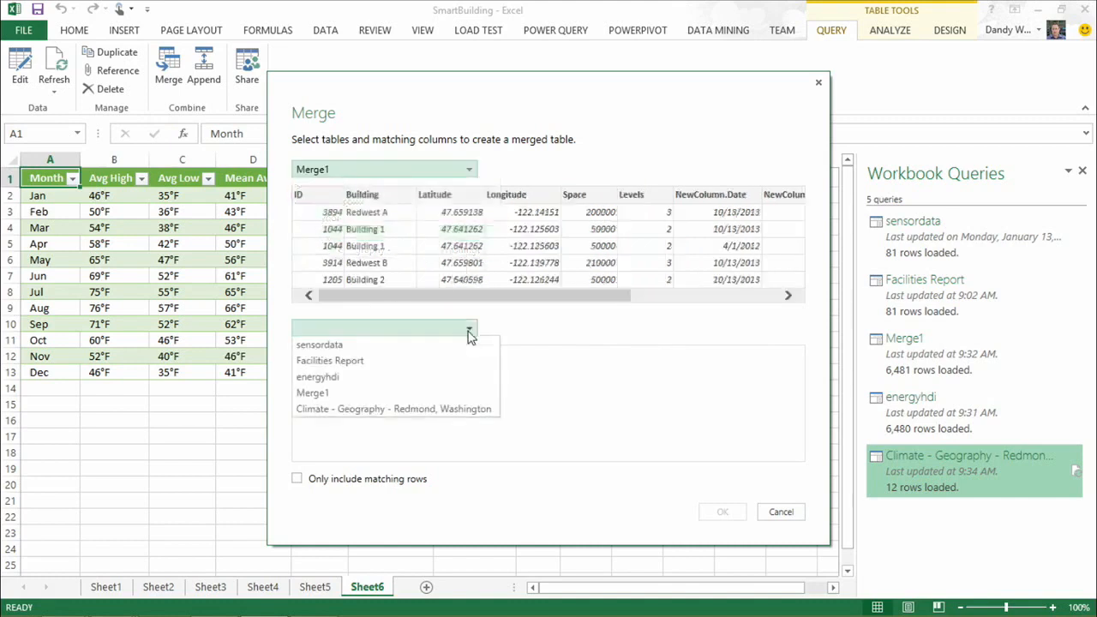
left_click(339, 410)
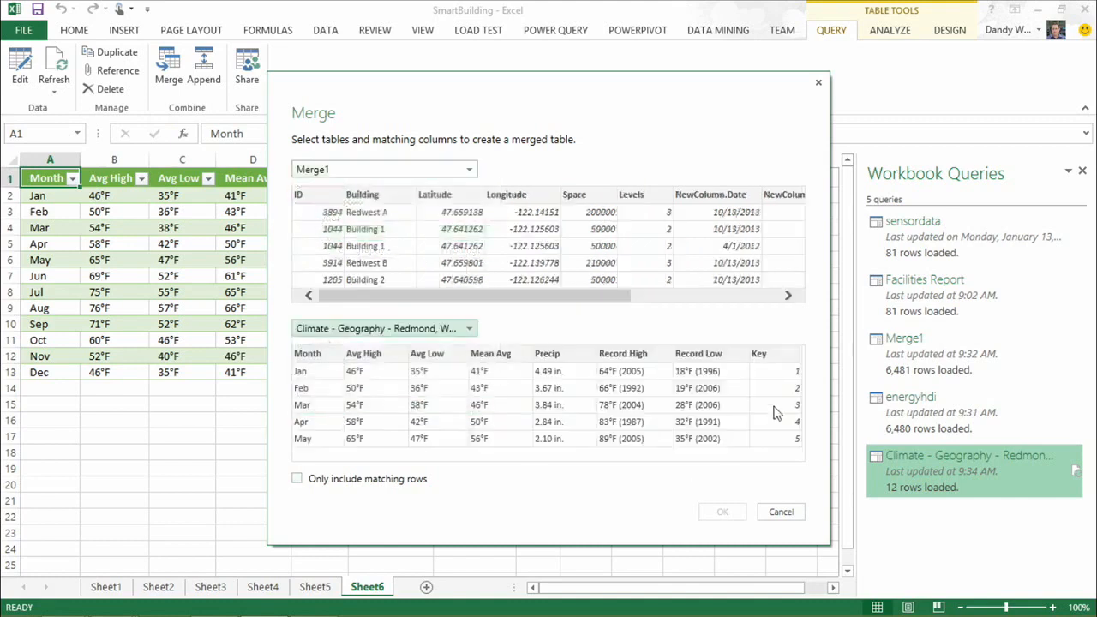
left_click(788, 295)
left_click(787, 295)
left_click(758, 196)
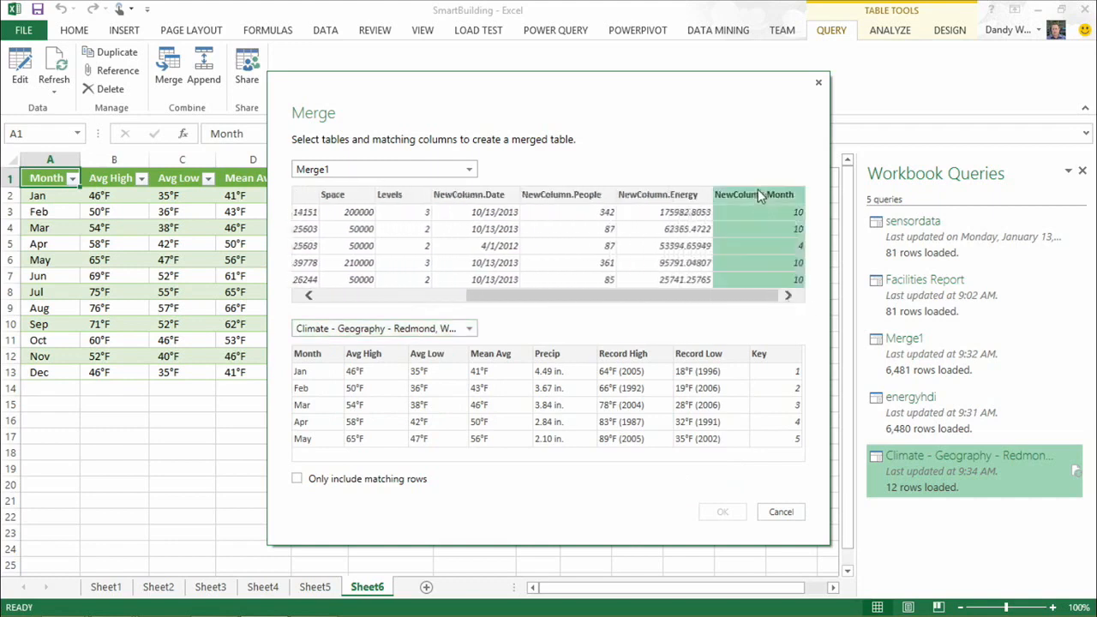
left_click(766, 355)
left_click(724, 510)
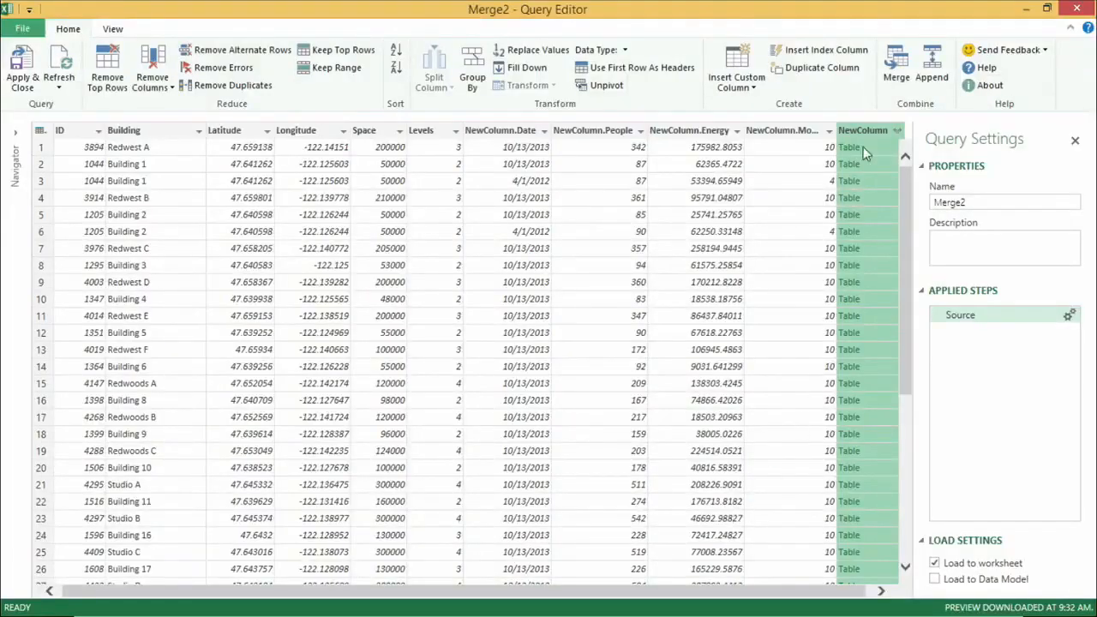
- Expand the merged NewColumn to include only the Mean Avg field
left_click_drag(828, 591, 875, 597)
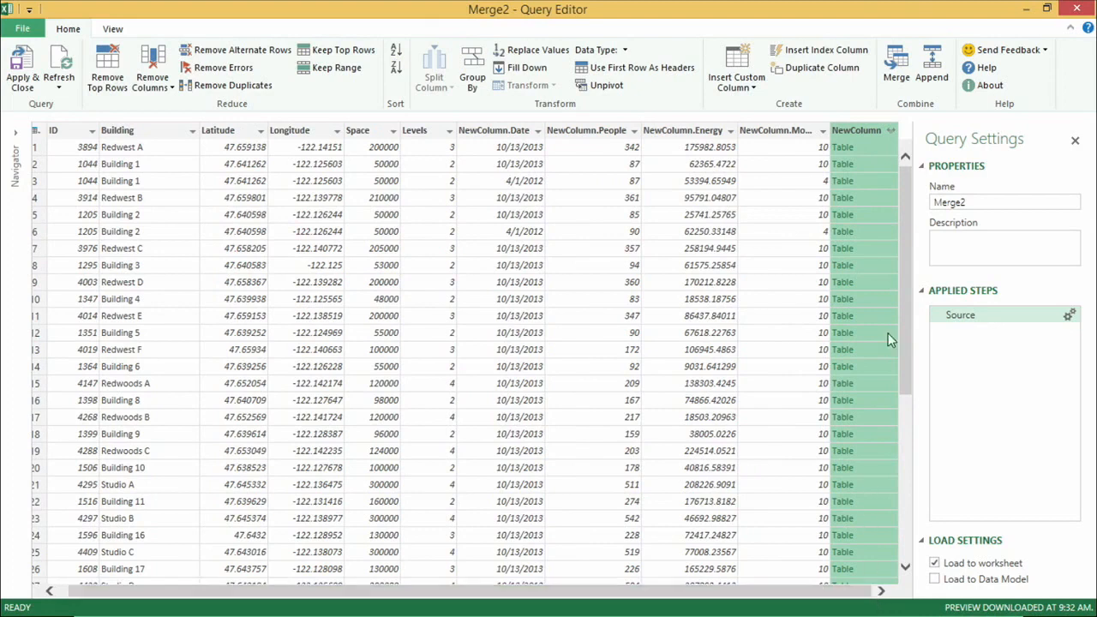
left_click(892, 130)
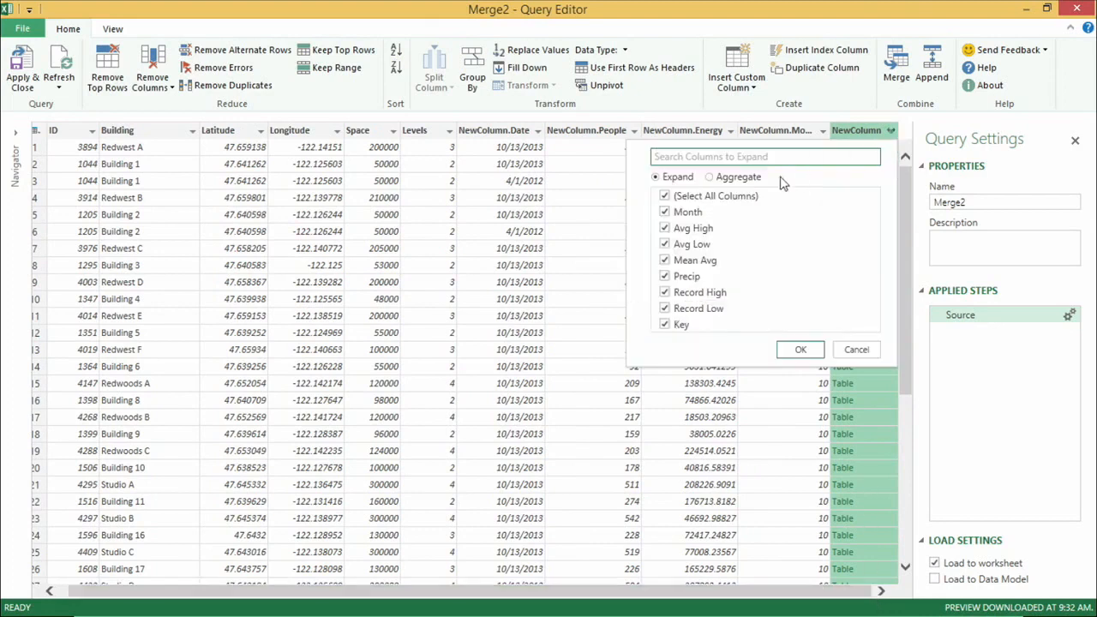
left_click(680, 196)
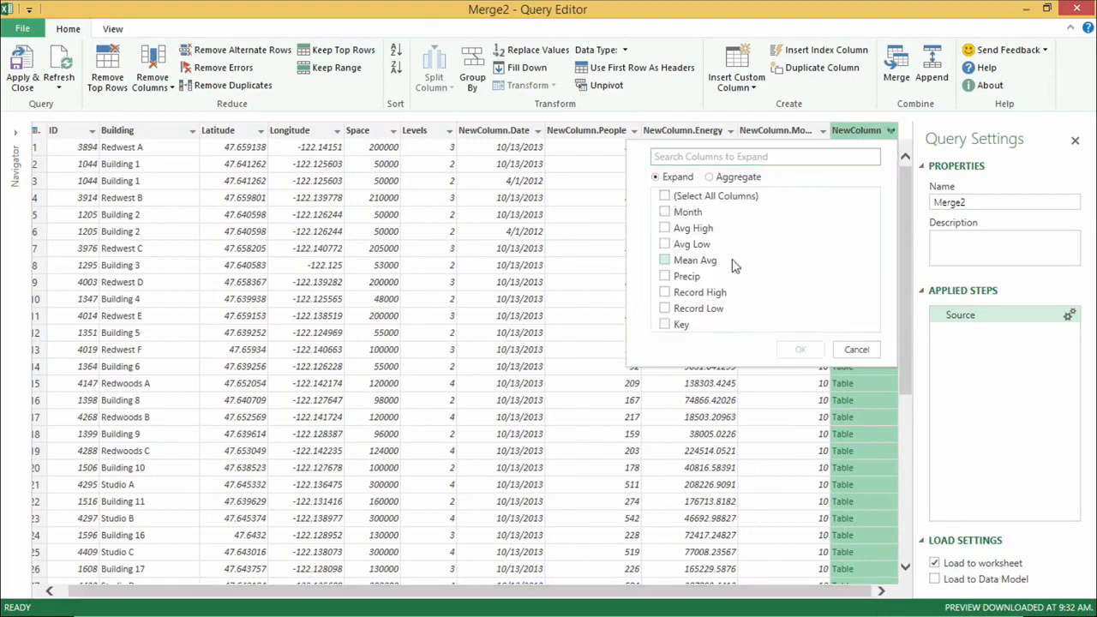
left_click(666, 261)
left_click(800, 349)
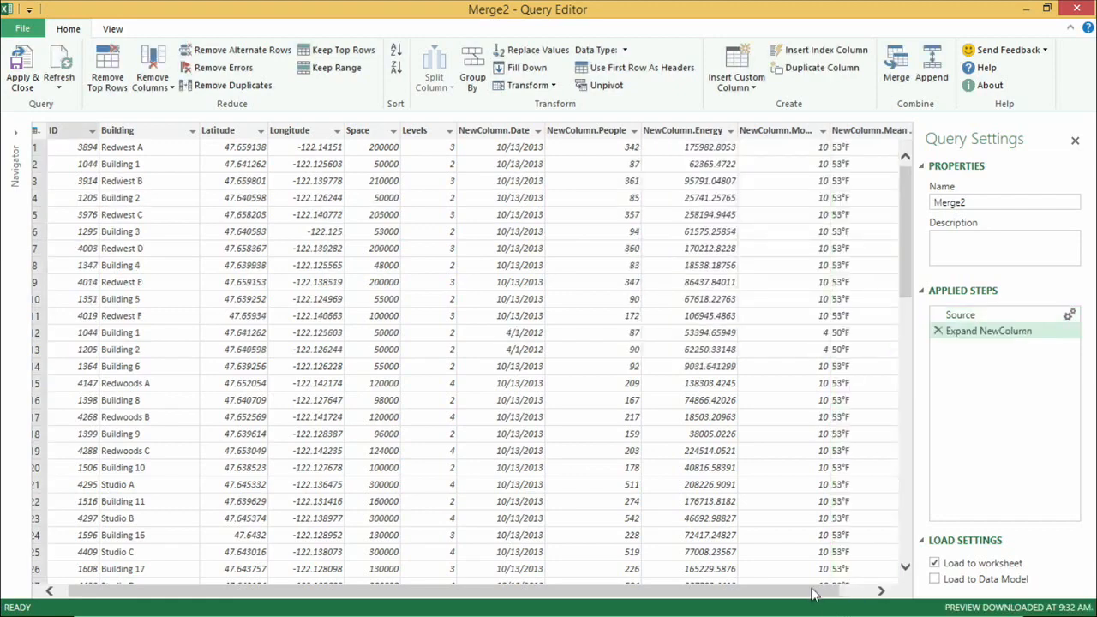
- Split the NewColumn.Mean Avg column by number of characters, repeatedly every 2 characters
left_click_drag(814, 593, 868, 598)
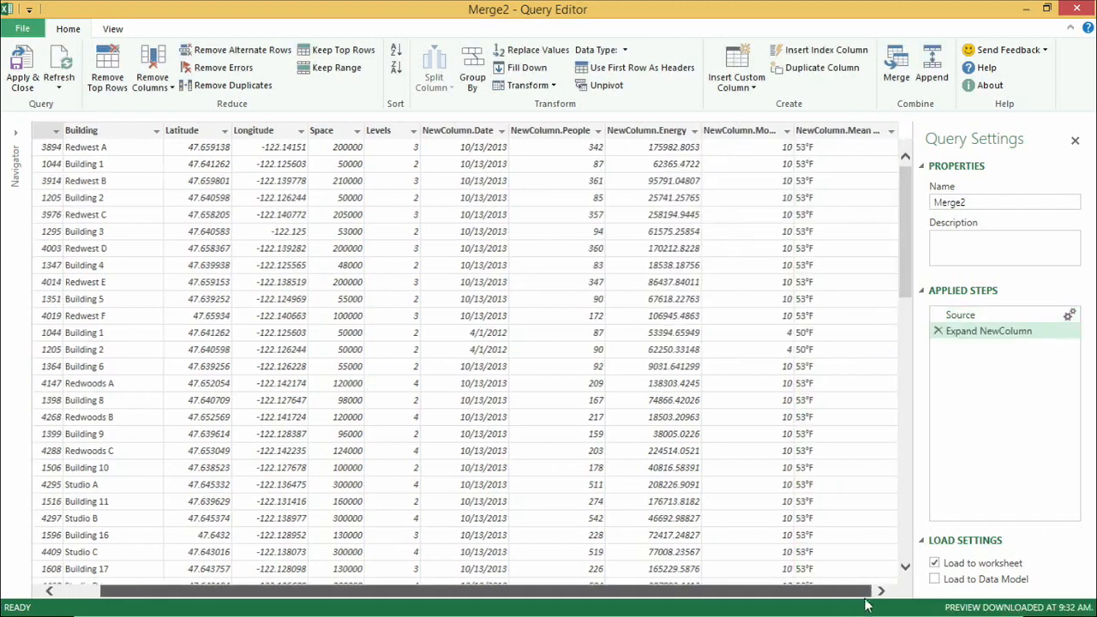
right_click(824, 134)
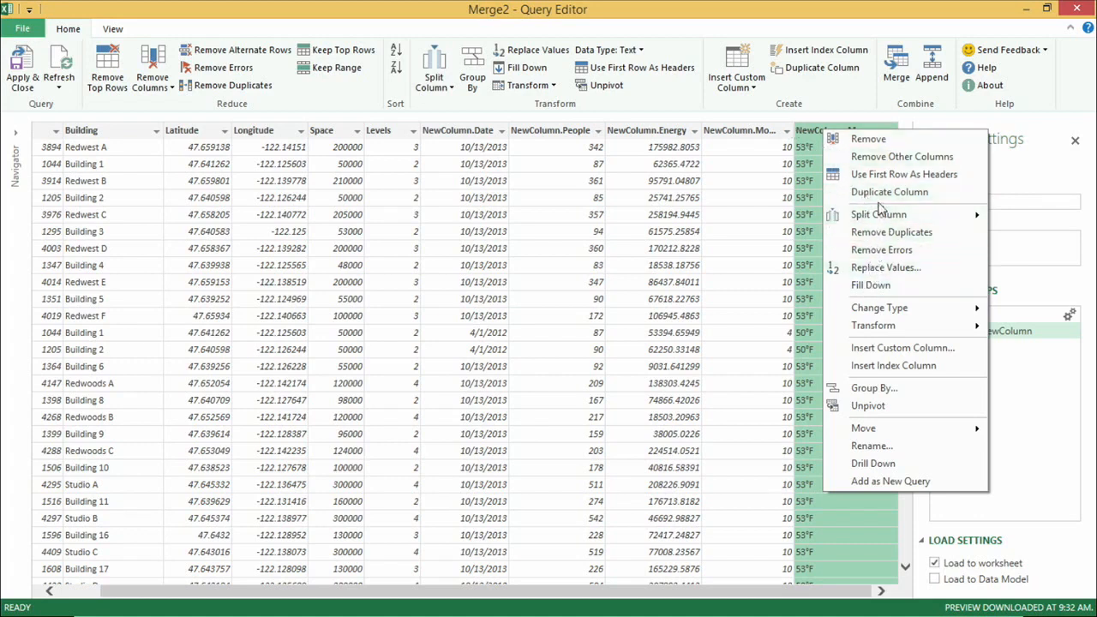
mouse_move(878, 214)
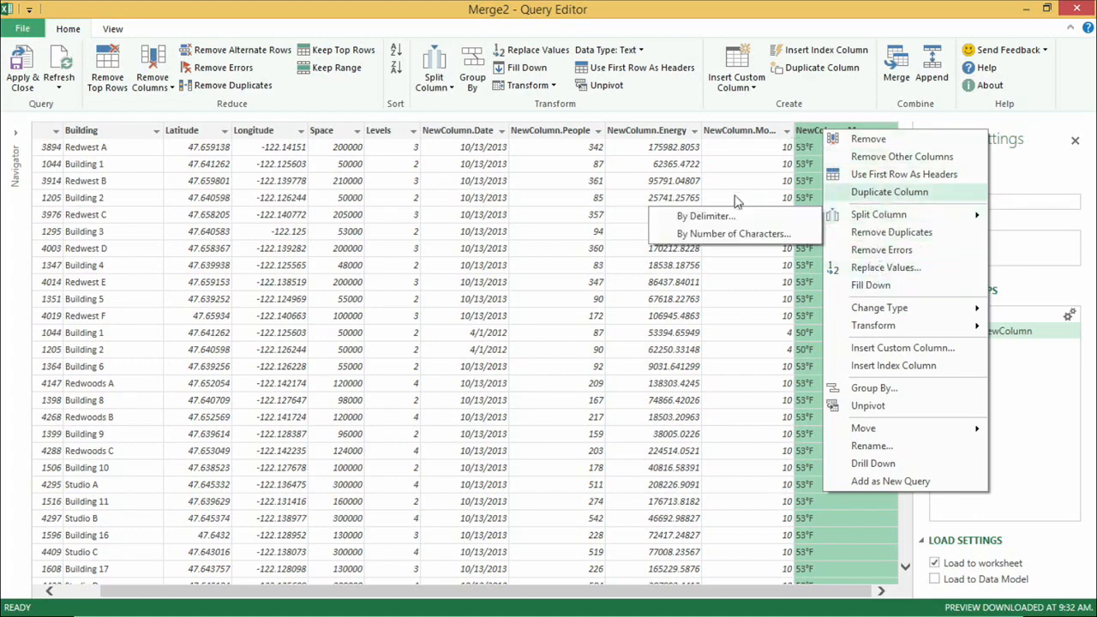
left_click(729, 234)
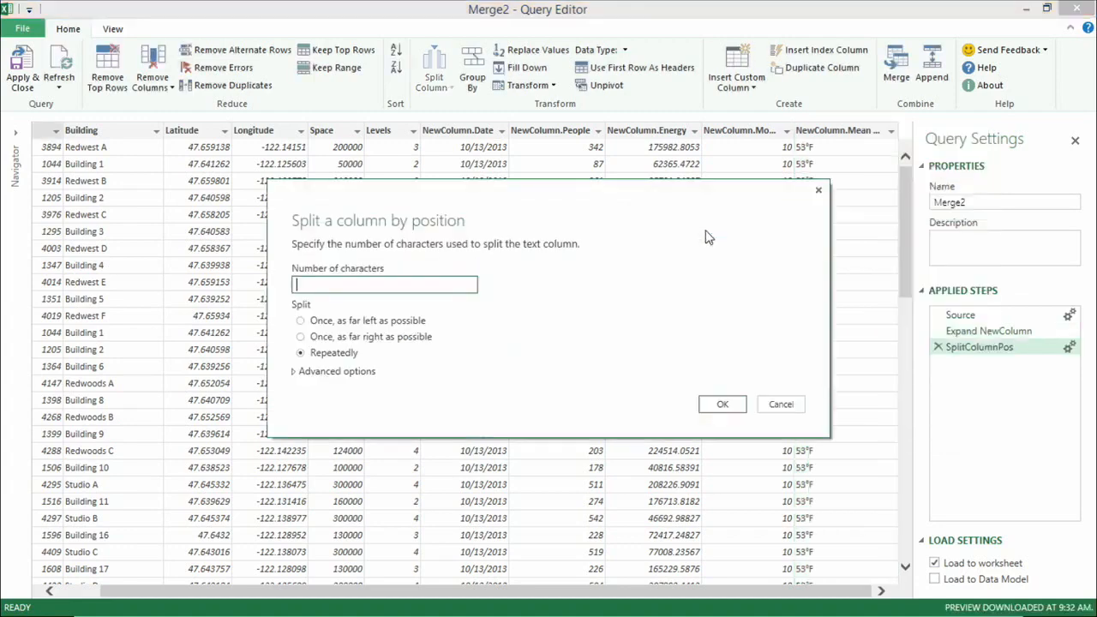
type("2")
left_click(723, 404)
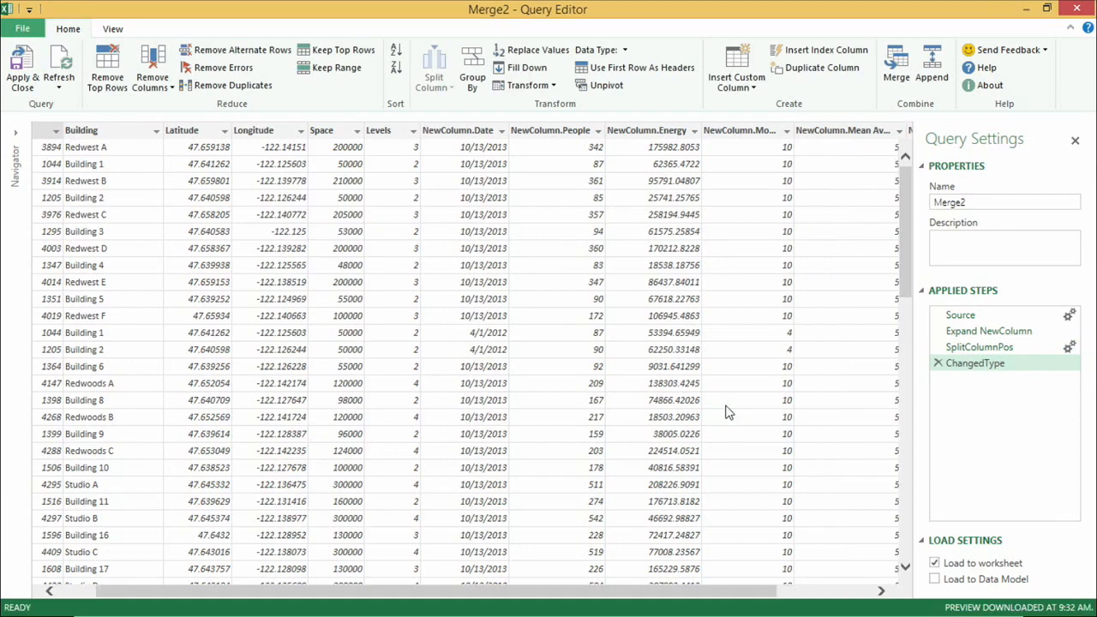
- Remove the split-off column holding the °F unit, and apply the Merge2 query to load it to the worksheet
left_click(881, 592)
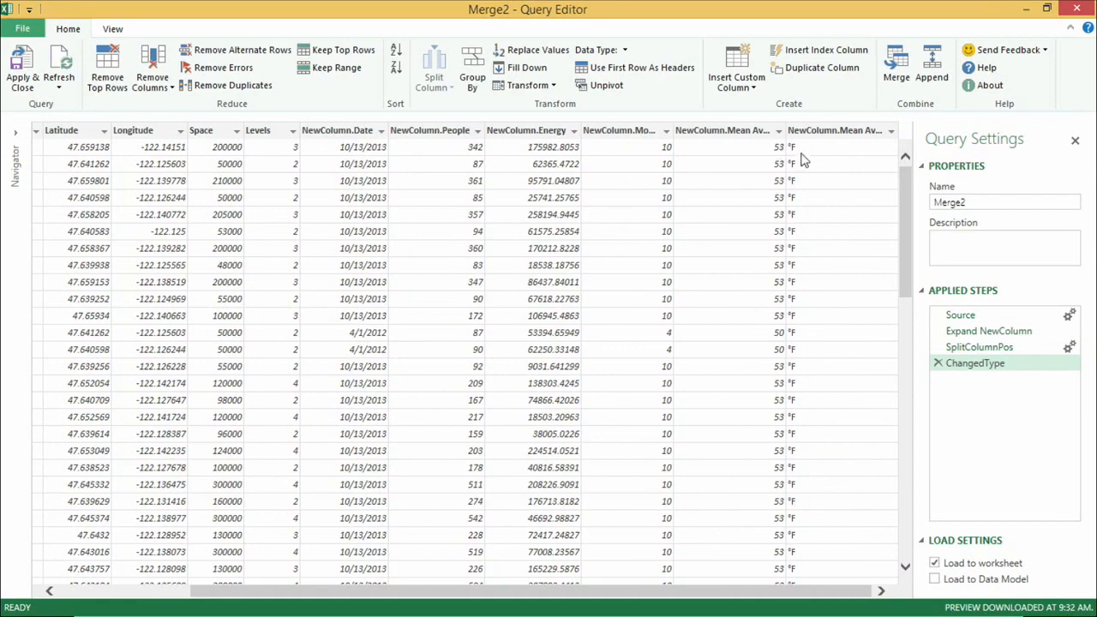
left_click(817, 128)
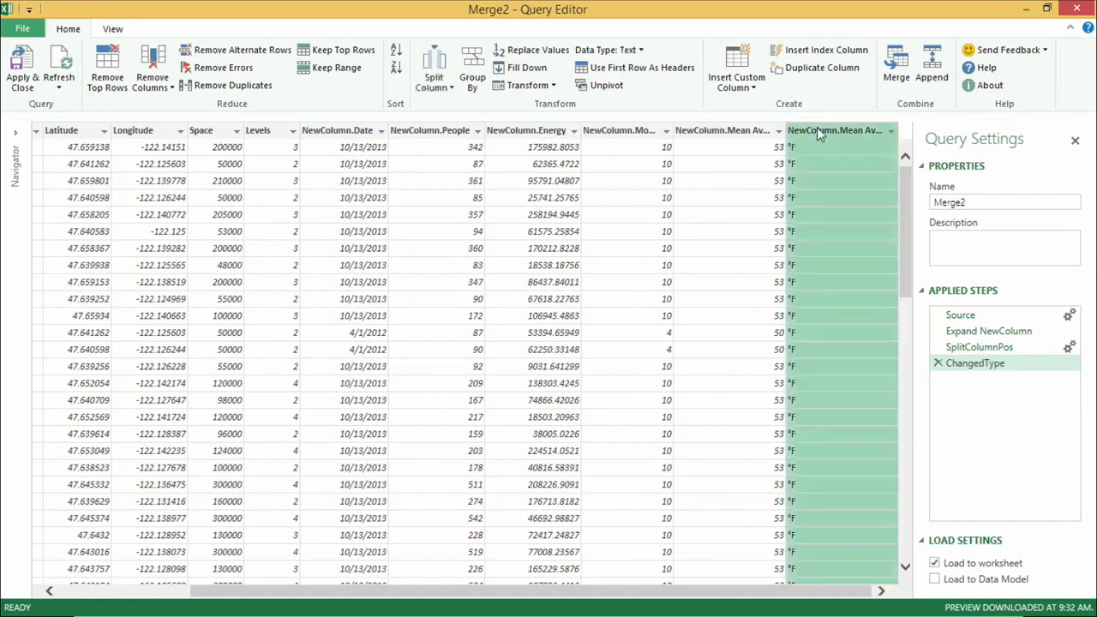
right_click(818, 129)
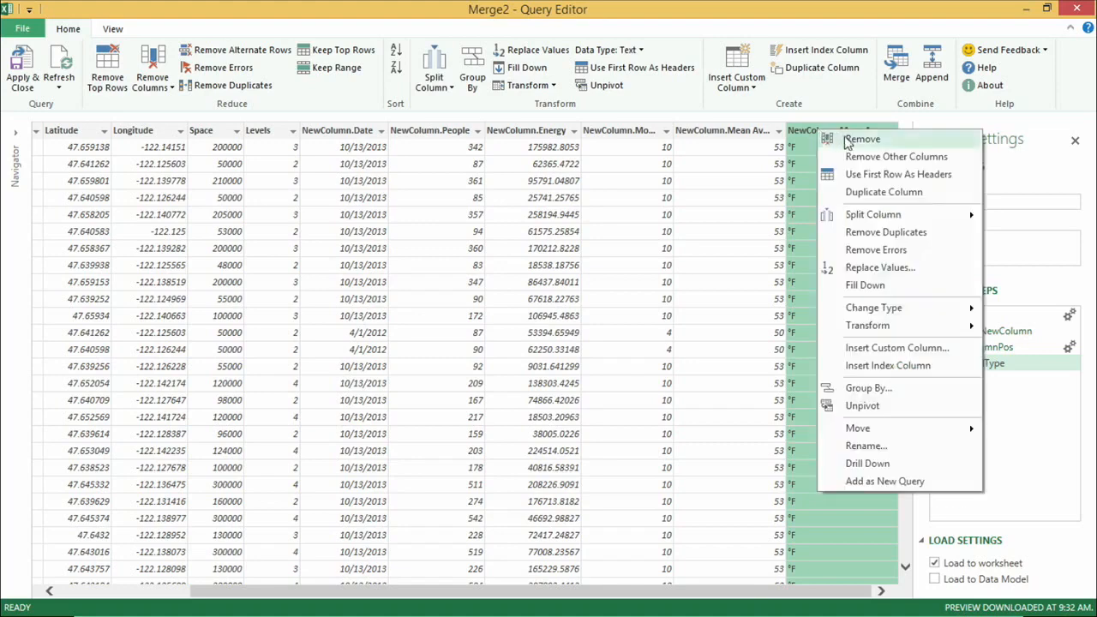
left_click(849, 140)
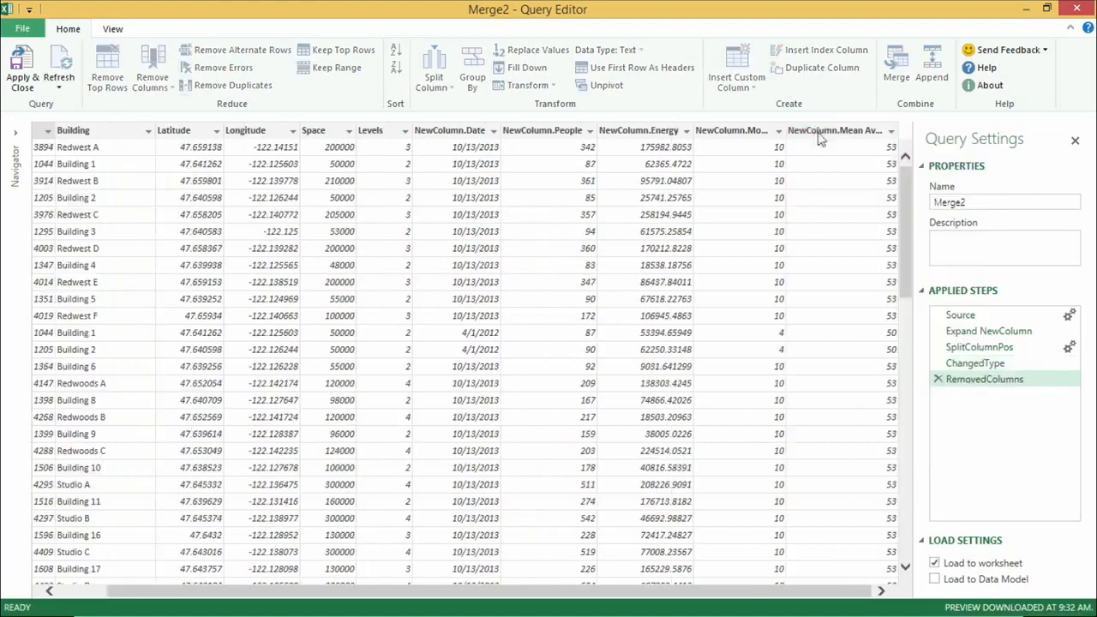
left_click(22, 72)
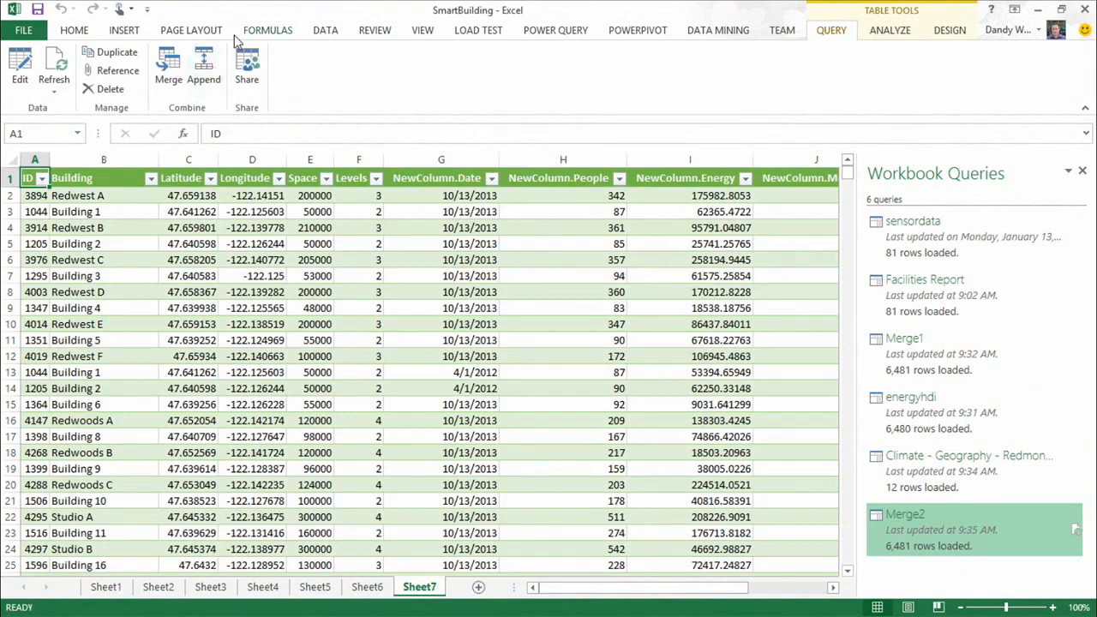
- Open the Merge2 data in Power Map, map it by Latitude and Longitude, and hide the tour editor
left_click(128, 34)
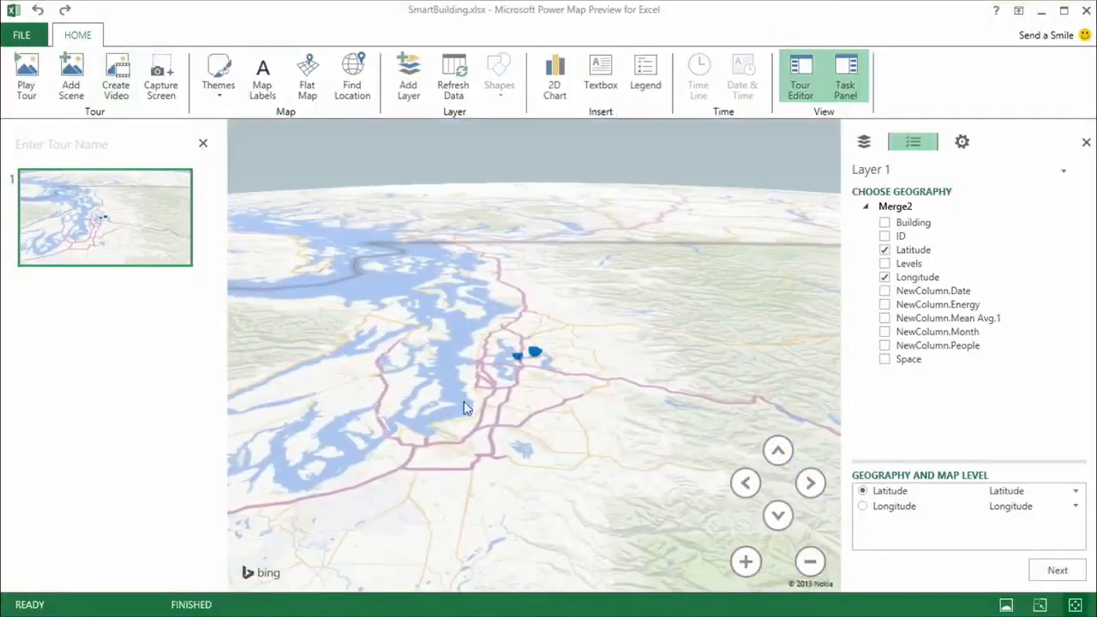
left_click(1057, 572)
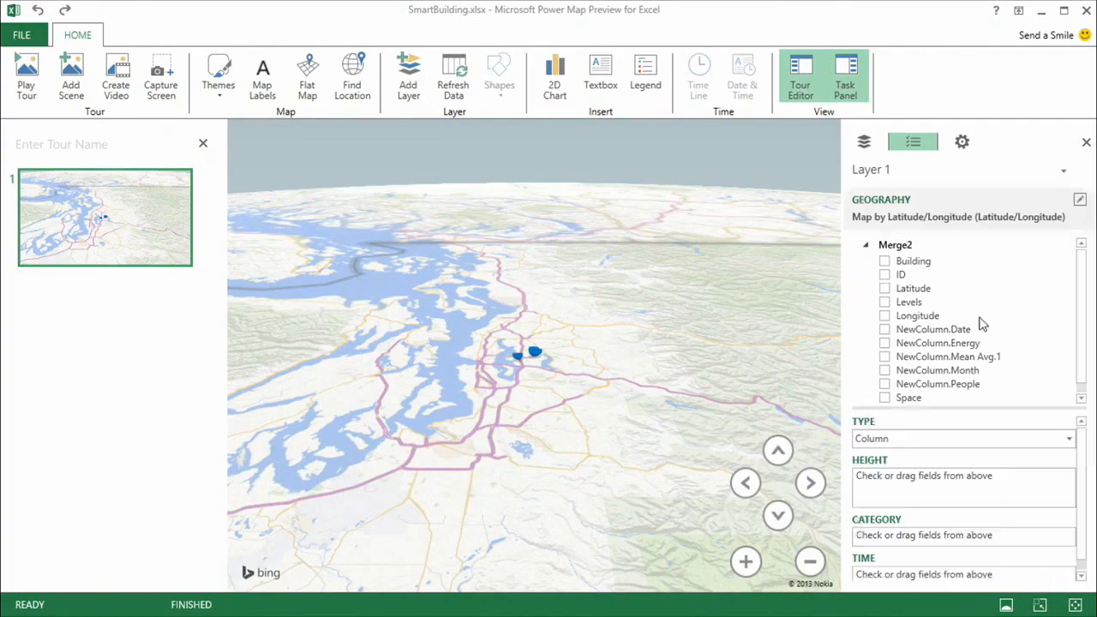
left_click(203, 145)
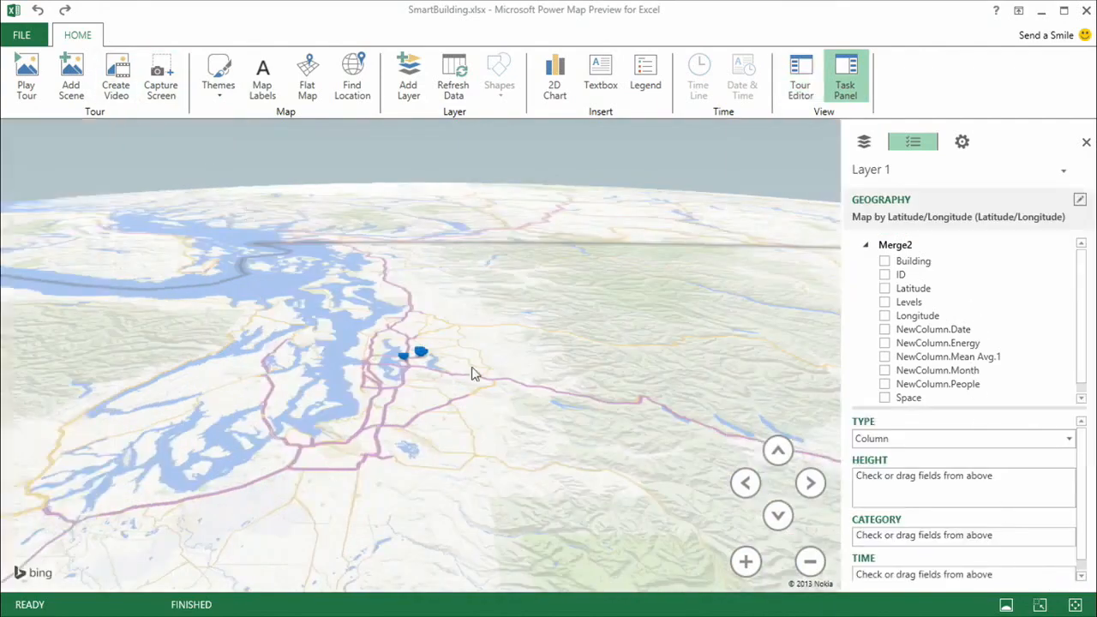
- Turn on place-name labels for the map around the plotted buildings
scroll(429, 372, "up", 3)
left_click_drag(431, 416, 460, 426)
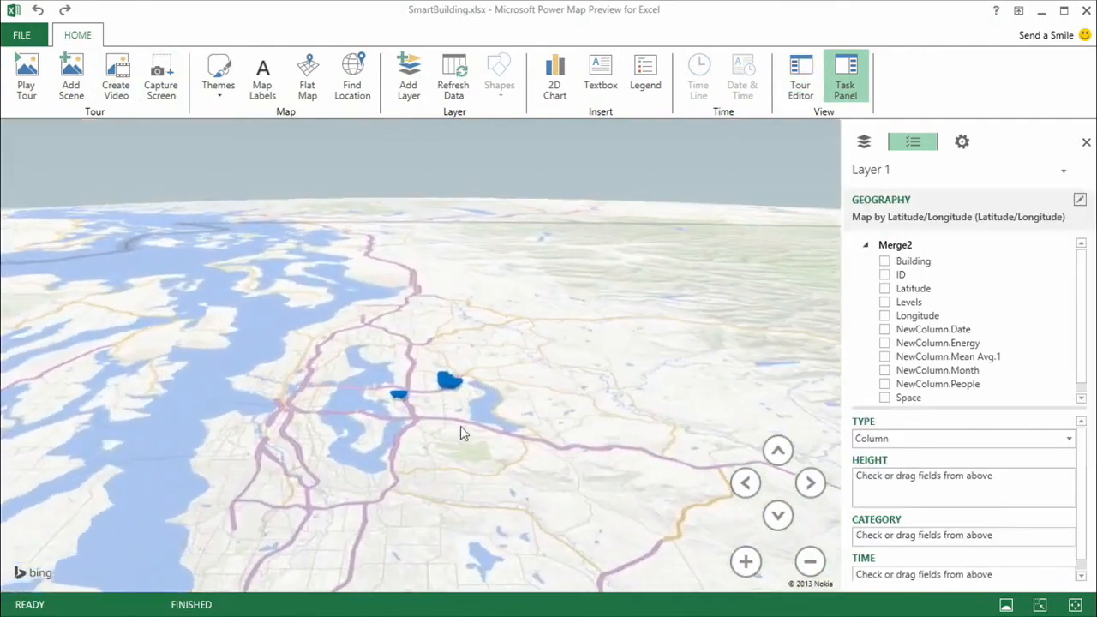
left_click(263, 75)
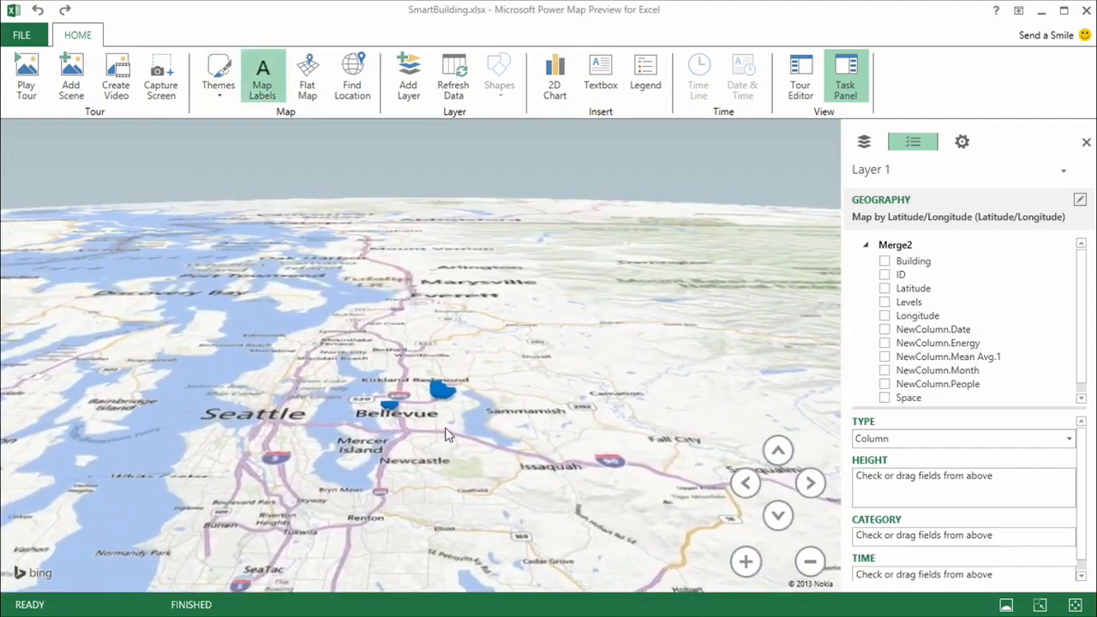
- Rotate the map to view the buildings from the west, and add the Building field as Layer 1's category
scroll(440, 416, "up", 3)
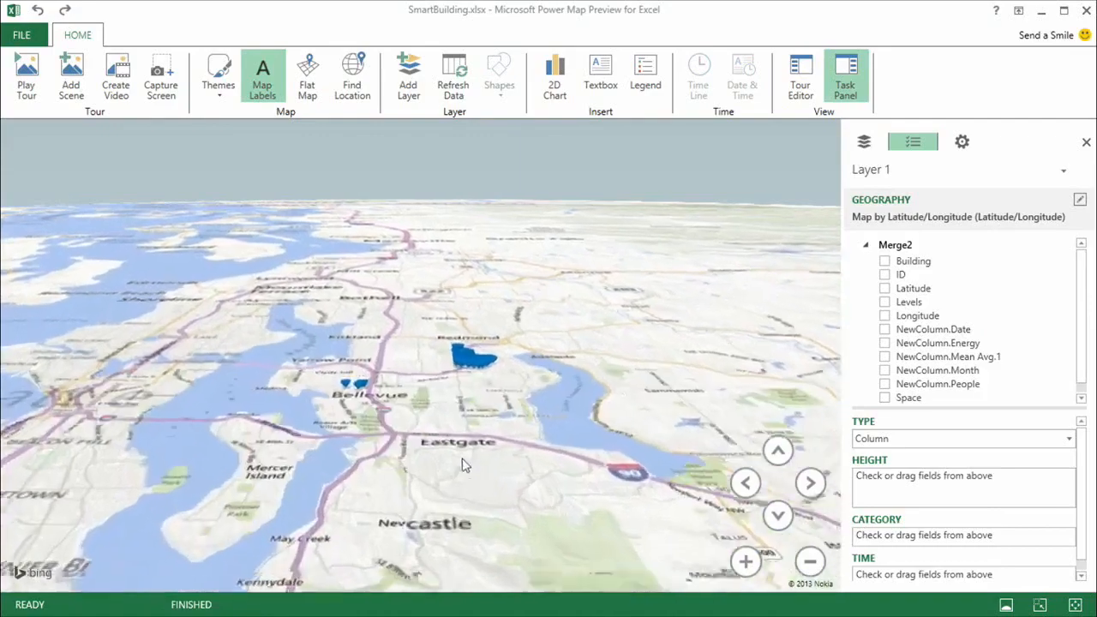
left_click(747, 485)
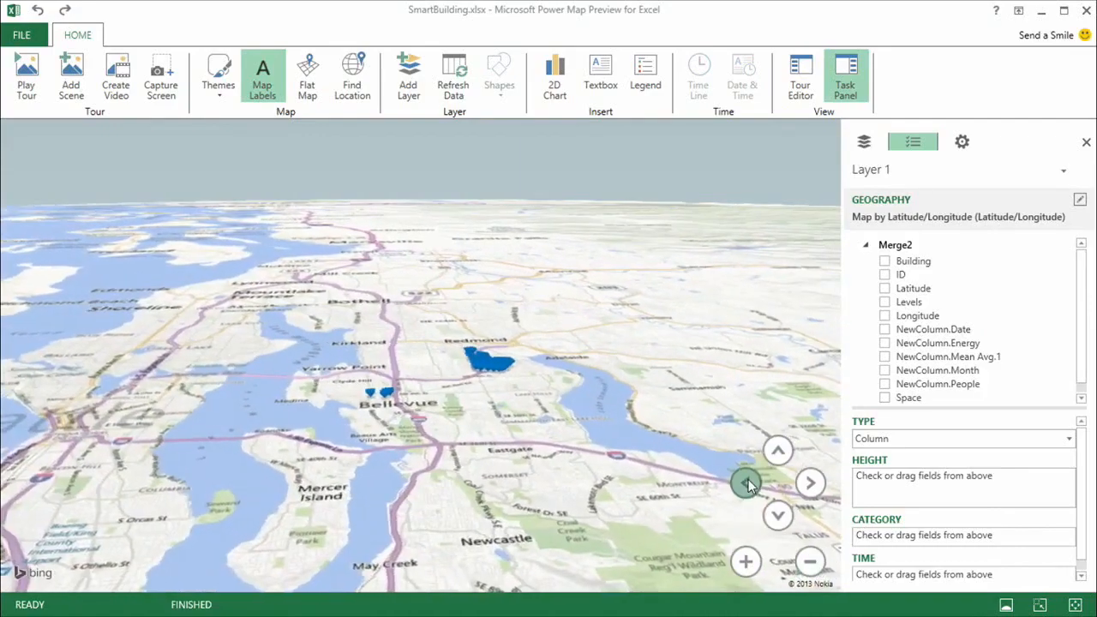
left_click(747, 485)
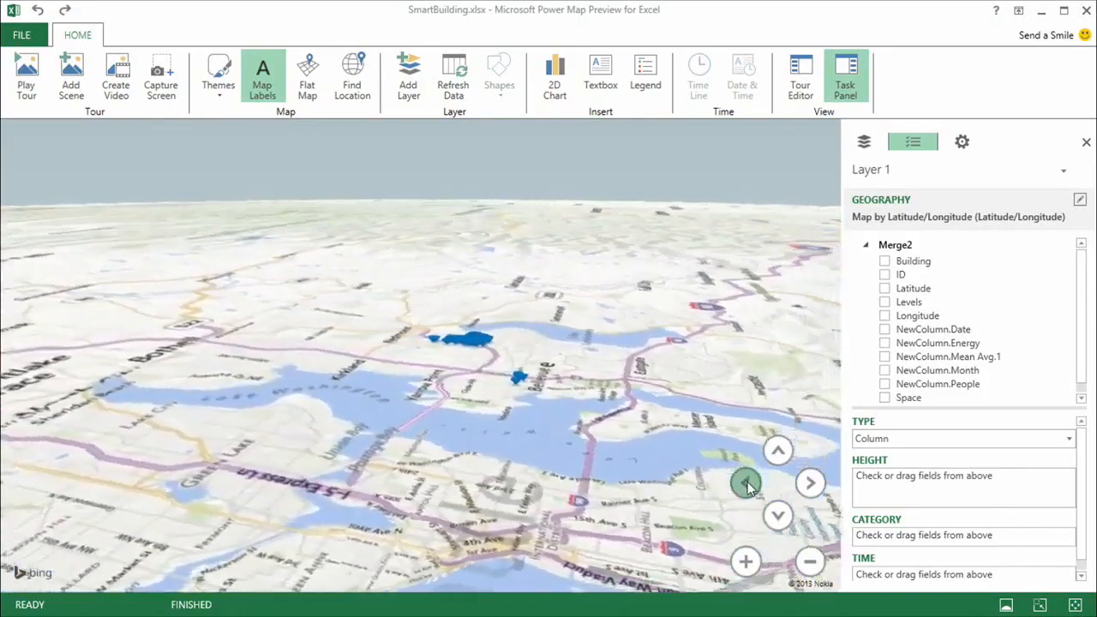
left_click_drag(425, 373, 439, 403)
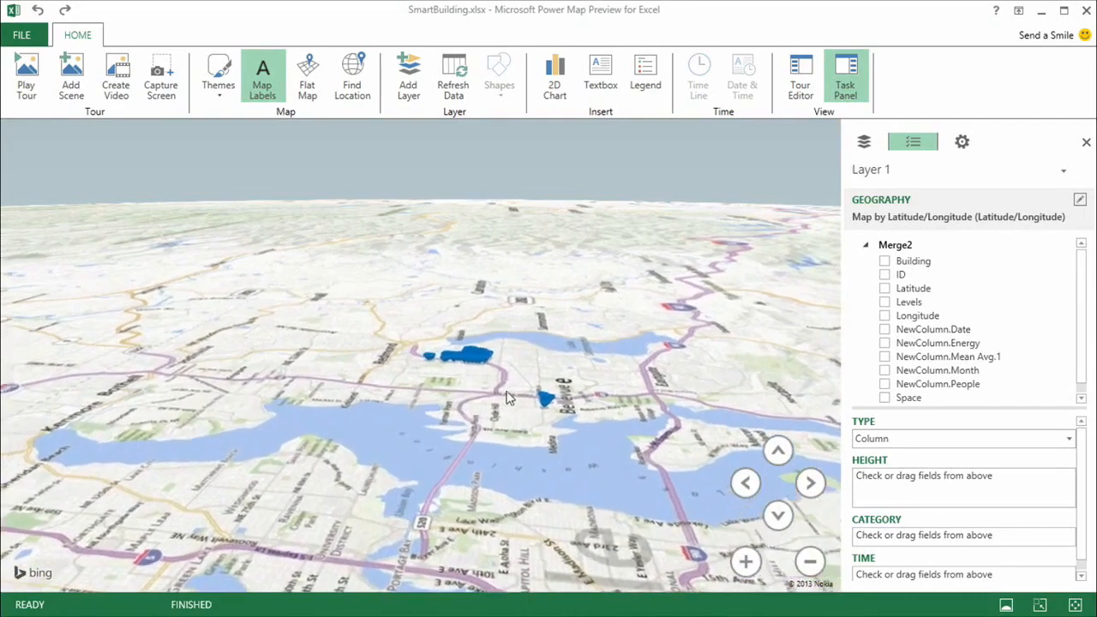
left_click_drag(512, 398, 472, 385)
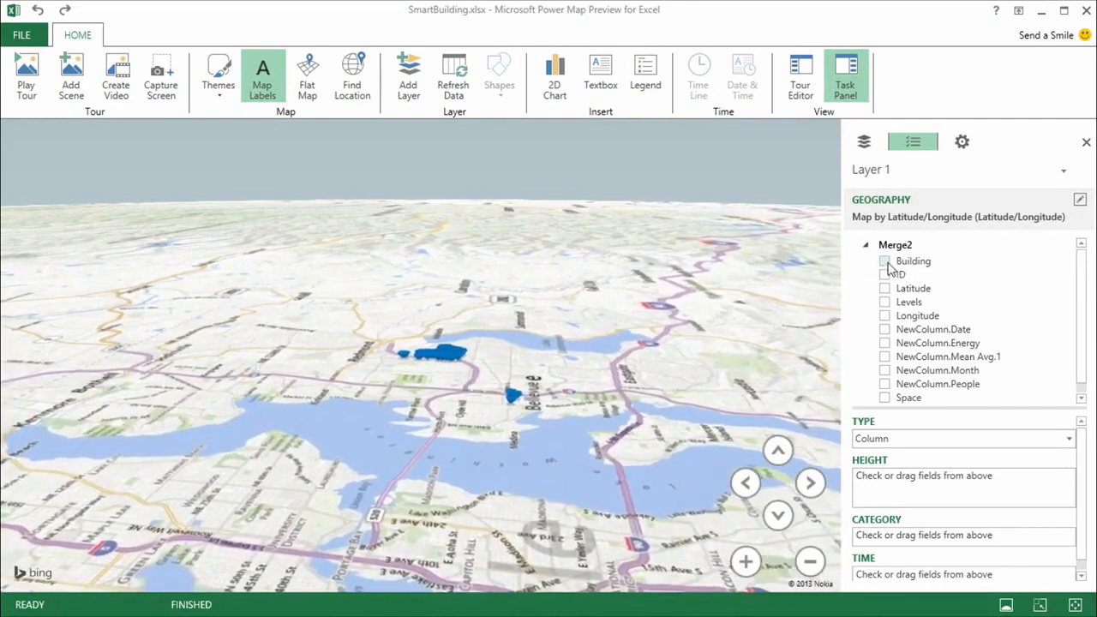
left_click(886, 262)
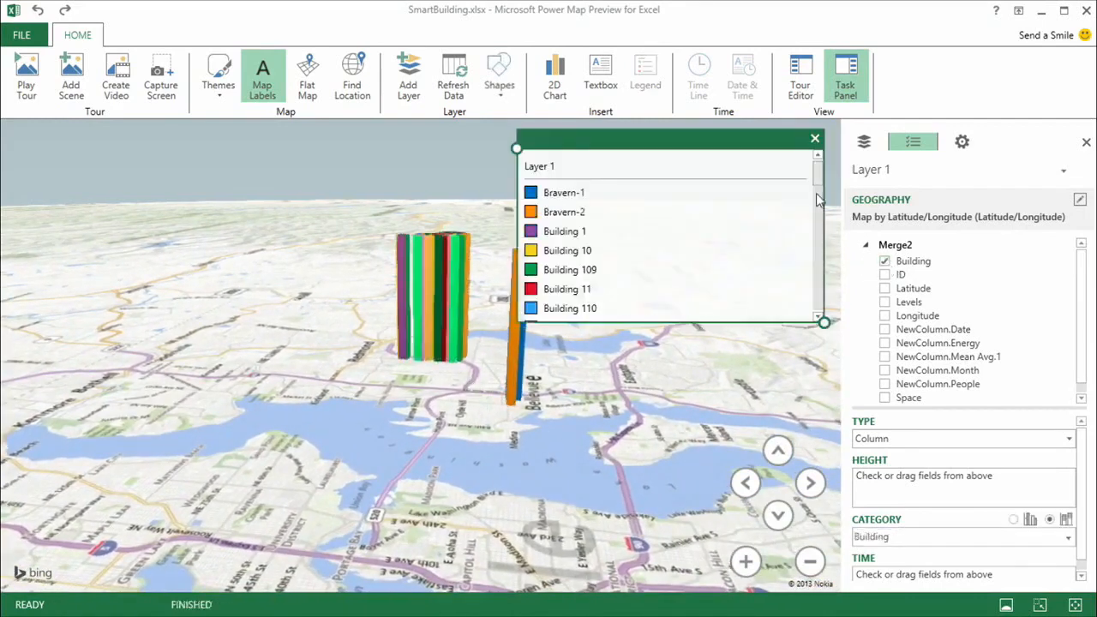
- Close the legend, remove Building as Layer 1's category, and set NewColumn.Energy as the column height
left_click(815, 140)
left_click(885, 262)
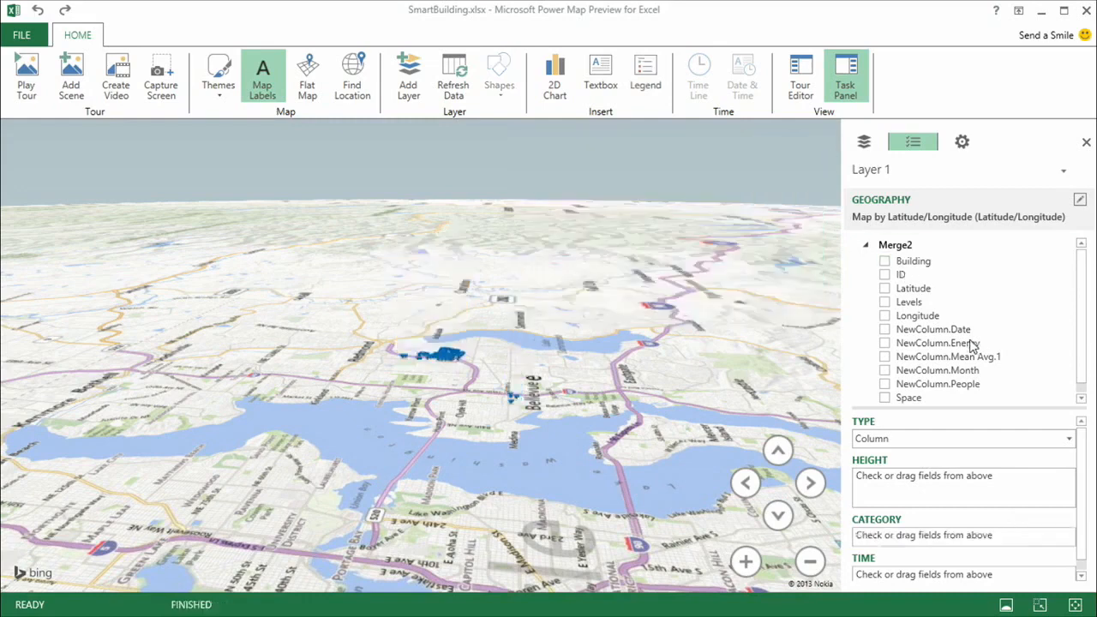
left_click(884, 343)
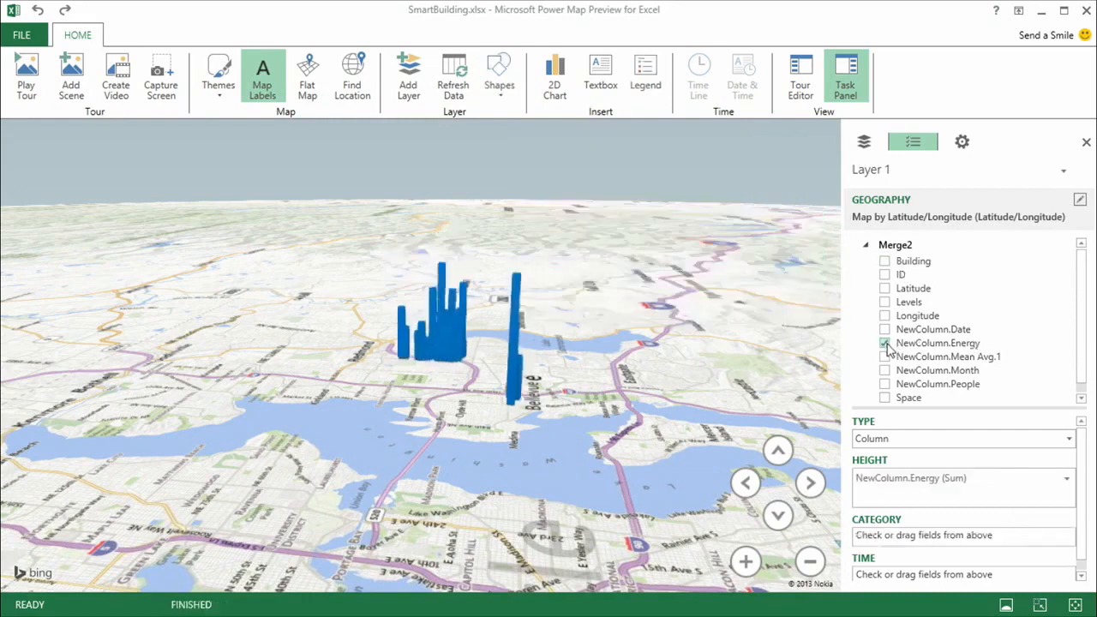
- Set Layer 1's column thickness to 32% and check the energy values of the tallest columns on the map
left_click(961, 142)
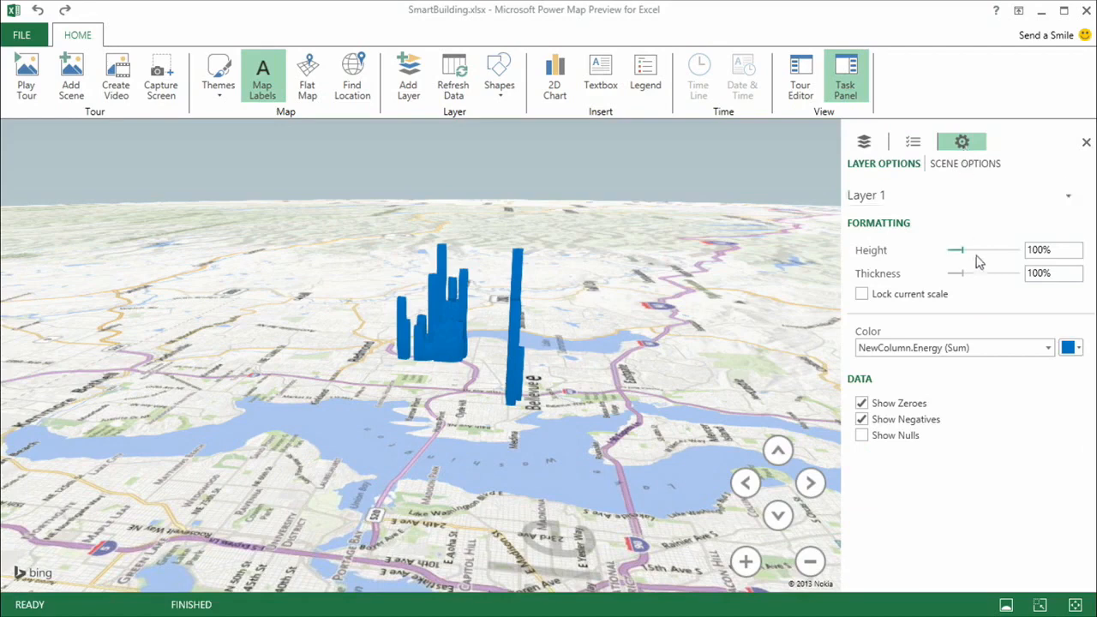
left_click_drag(963, 273, 955, 273)
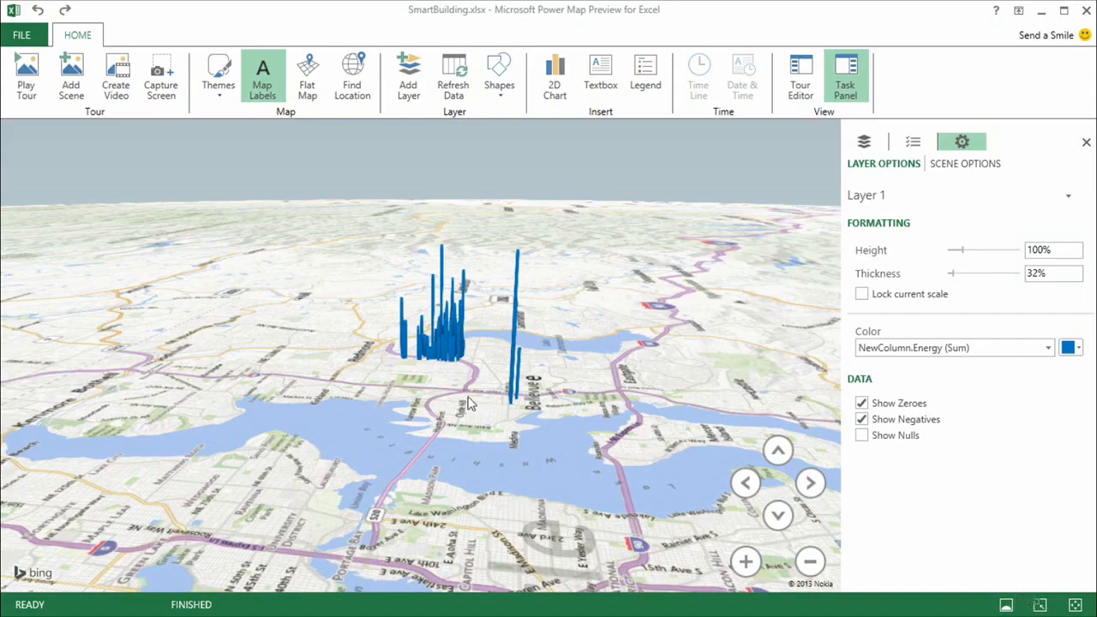
left_click(751, 486)
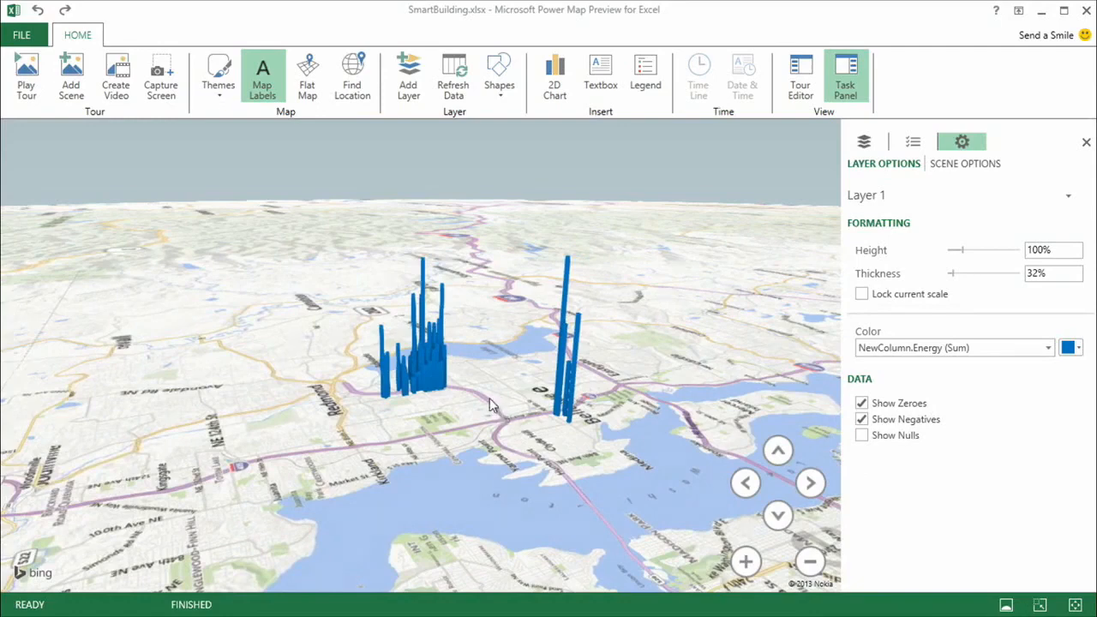
left_click(808, 483)
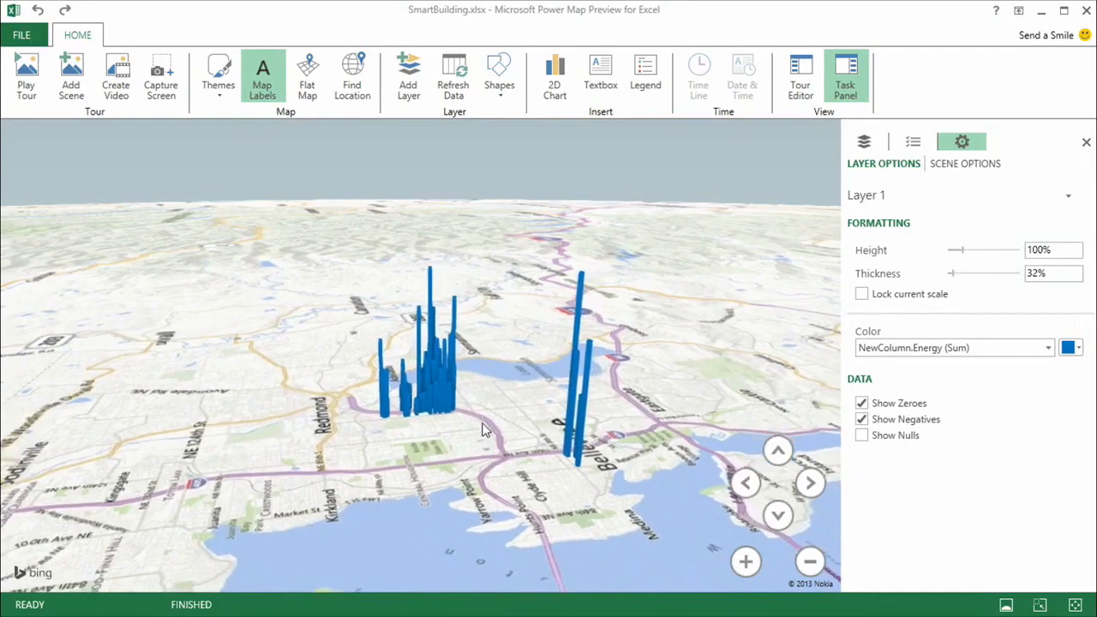
mouse_move(431, 288)
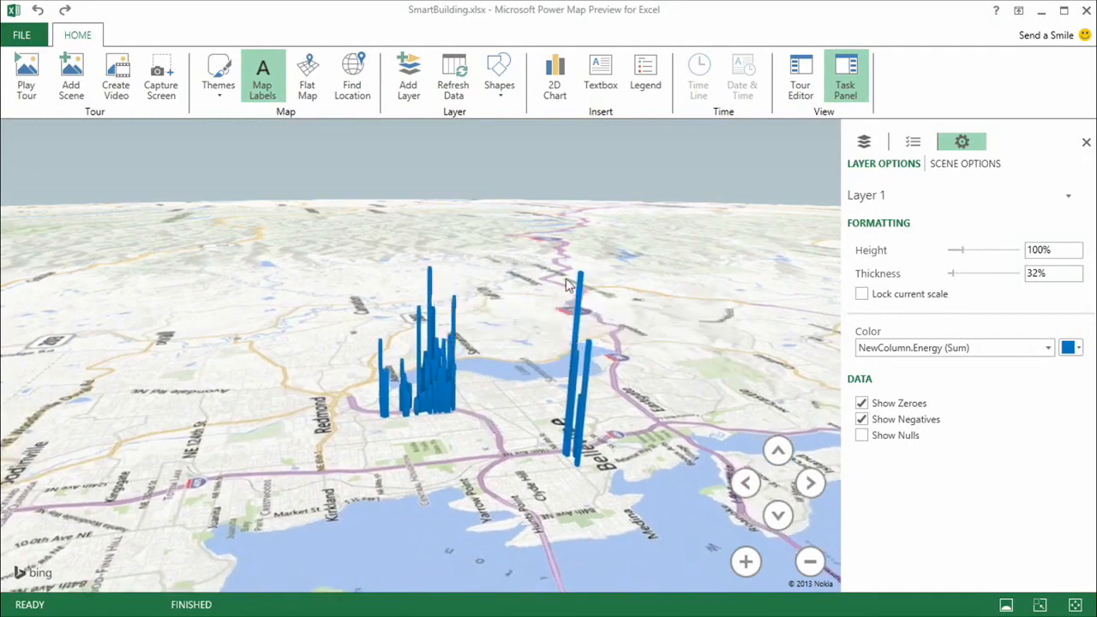
mouse_move(647, 286)
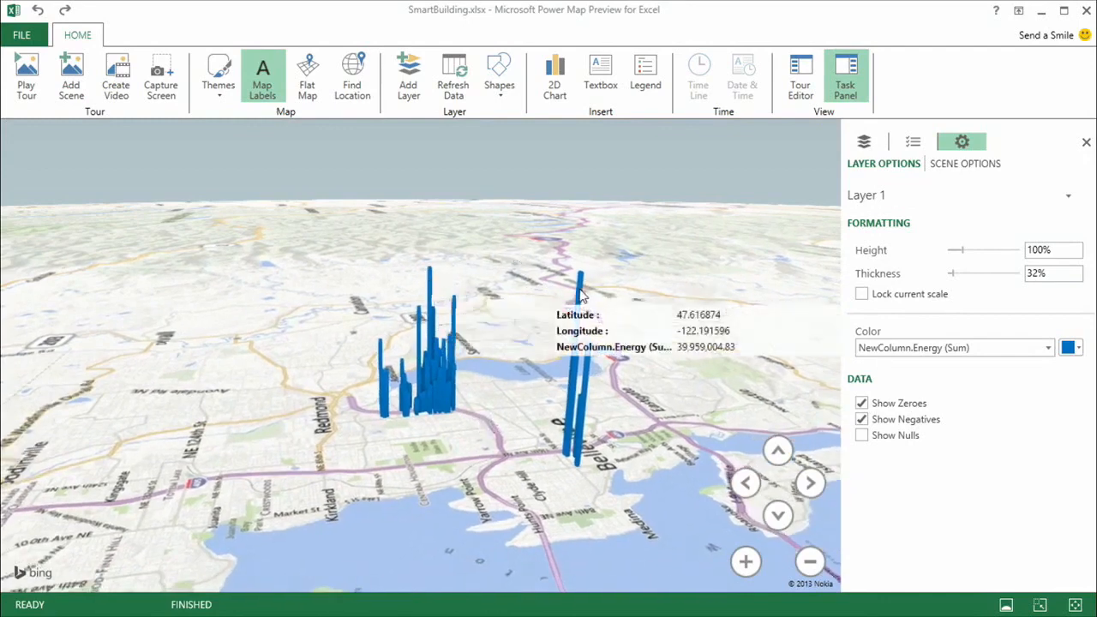
- Add Building as Layer 1's category and inspect which buildings the tallest energy columns belong to
left_click(915, 143)
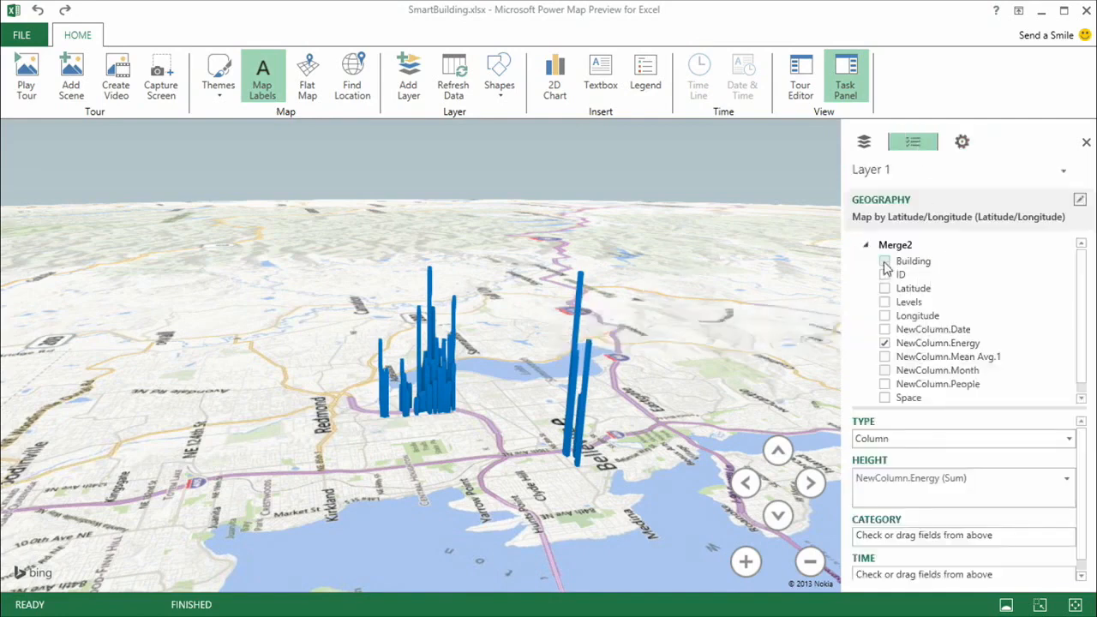
left_click(884, 261)
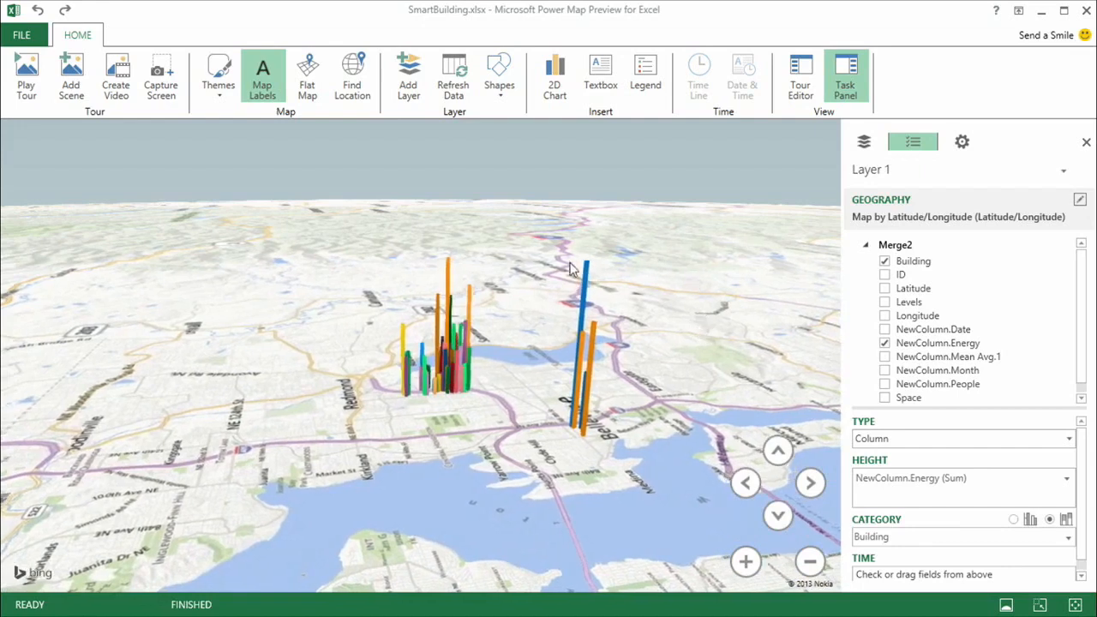
mouse_move(587, 276)
left_click_drag(512, 256, 478, 297)
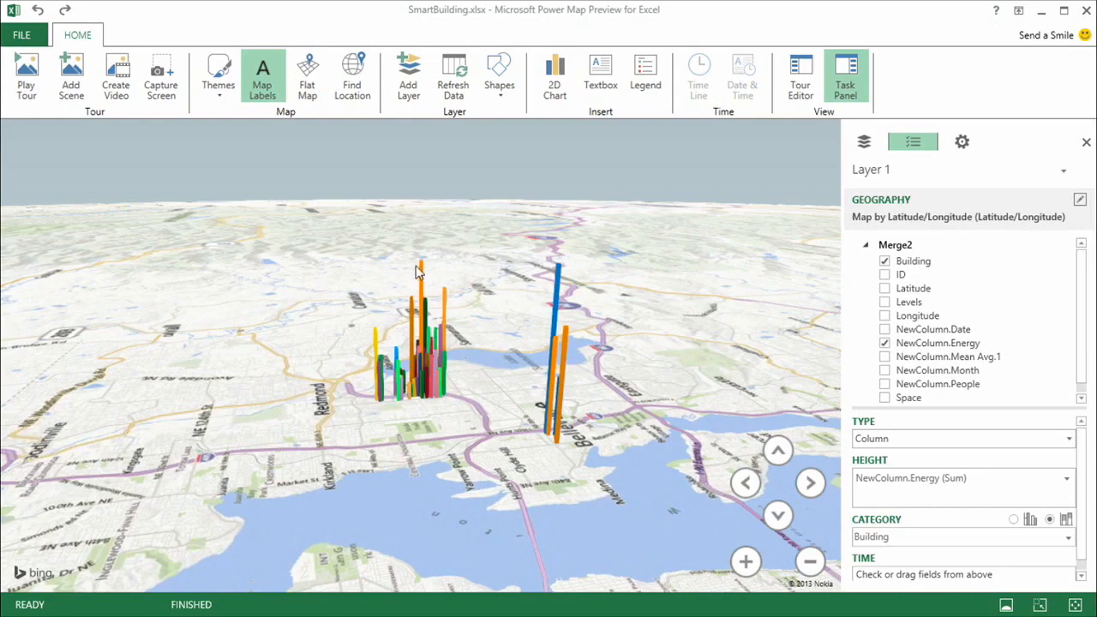
mouse_move(426, 274)
mouse_move(412, 314)
left_click_drag(678, 324, 652, 349)
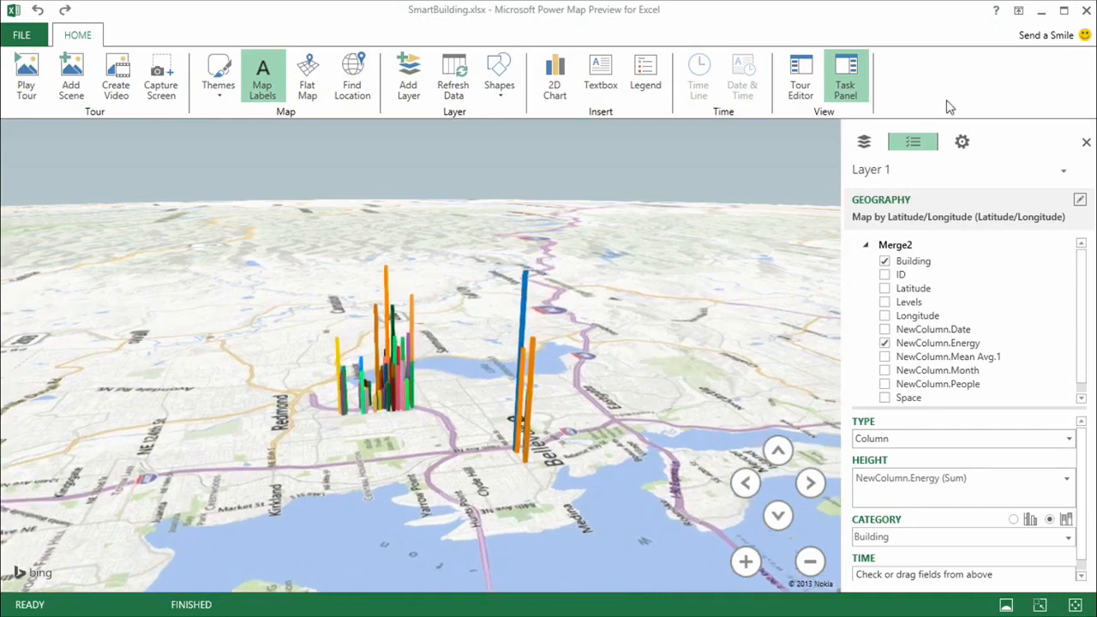
- Add a second layer mapped by Latitude and Longitude only
left_click(865, 146)
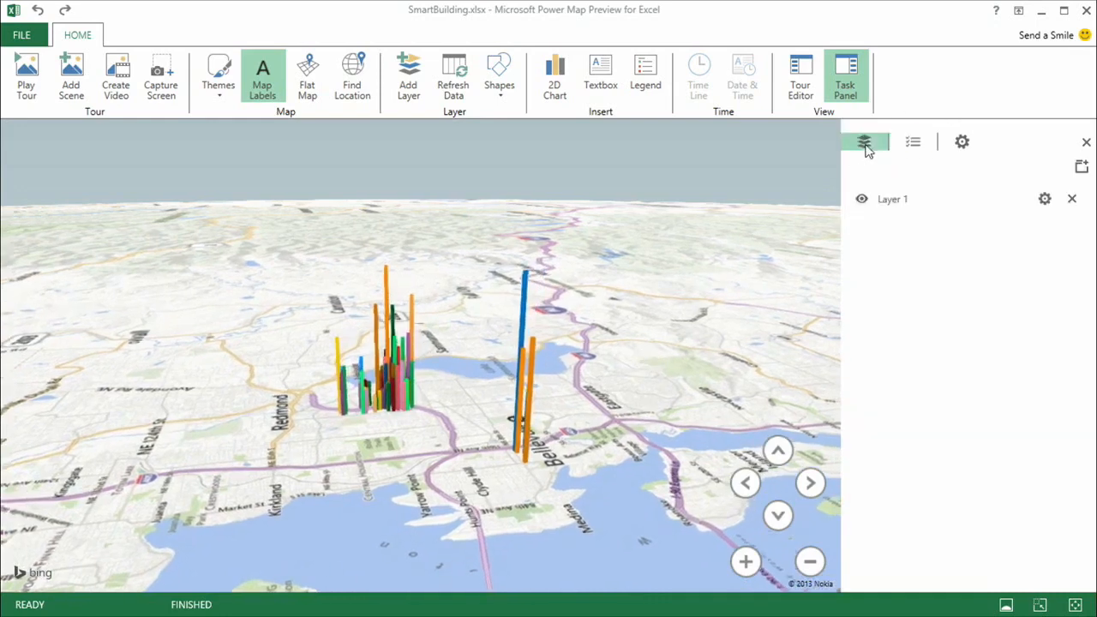
left_click(1081, 167)
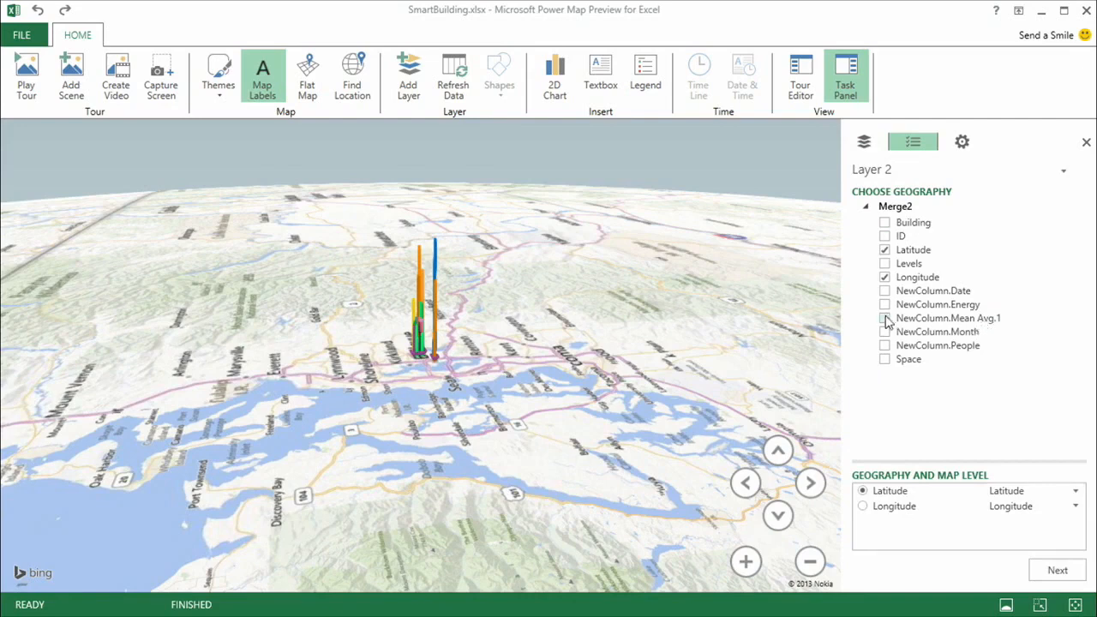
left_click(886, 318)
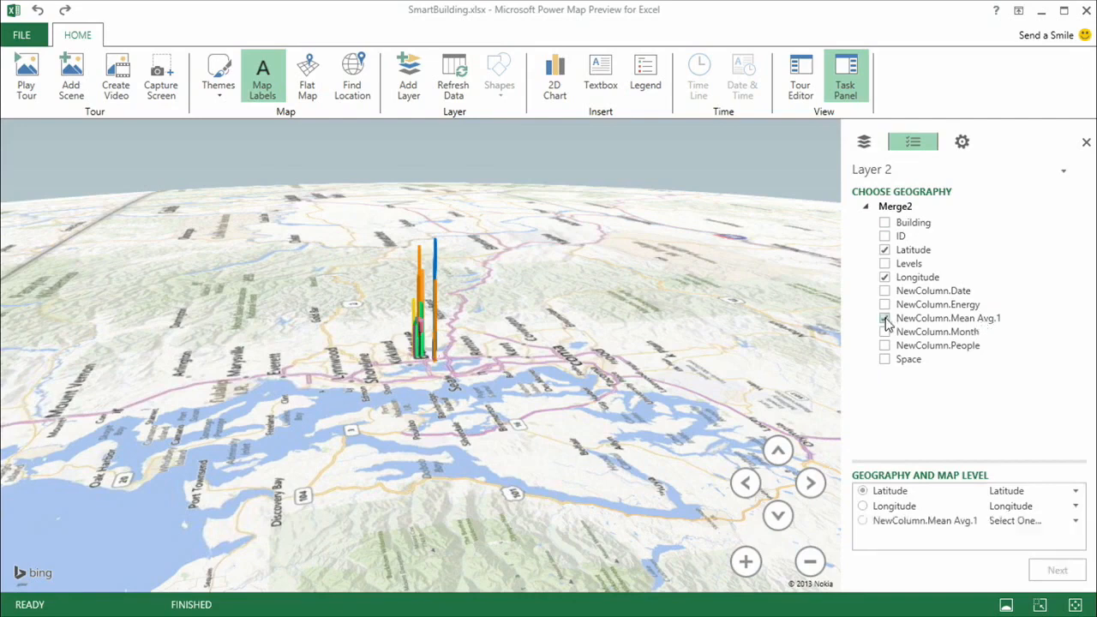
left_click(885, 319)
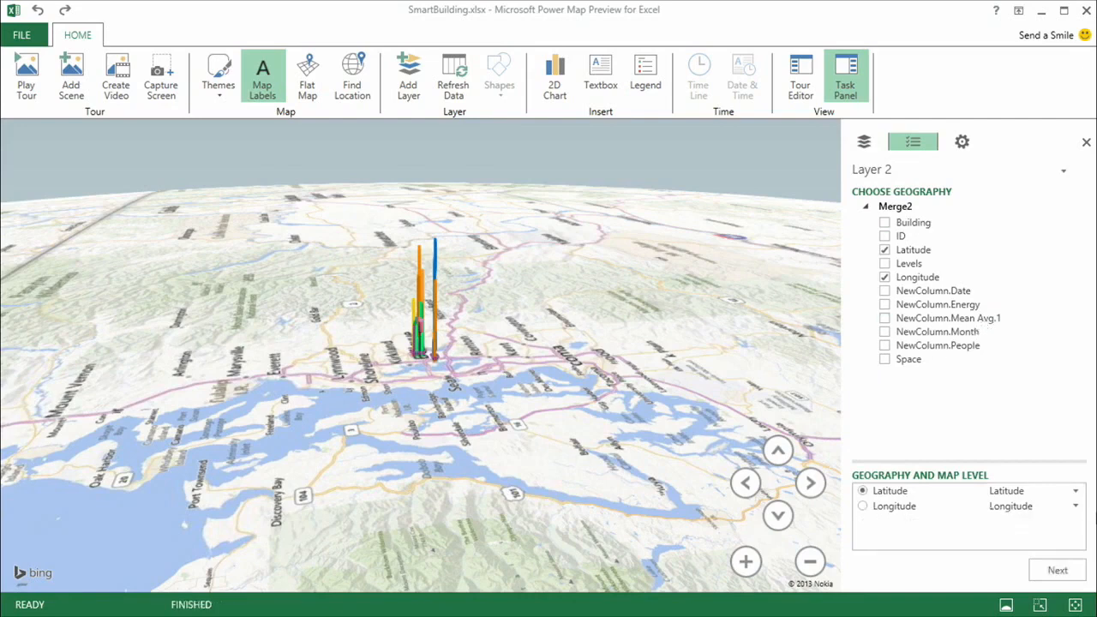
left_click(1058, 570)
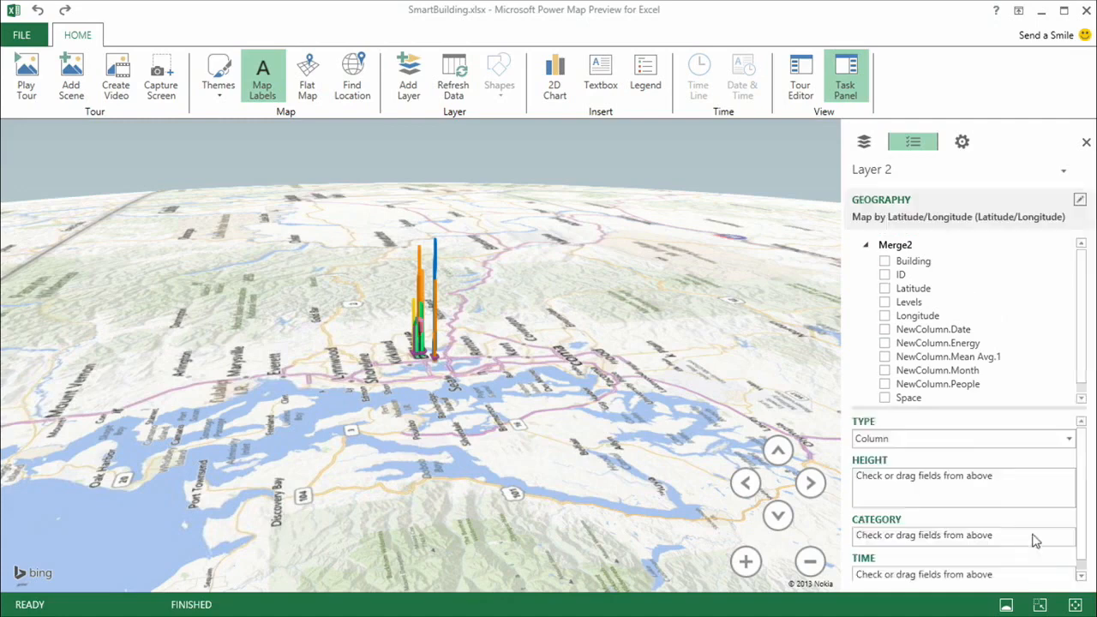
- Plot NewColumn.Mean Avg.1 in Layer 2 as a HeatMap aggregated by Average, with its legend closed
left_click(885, 356)
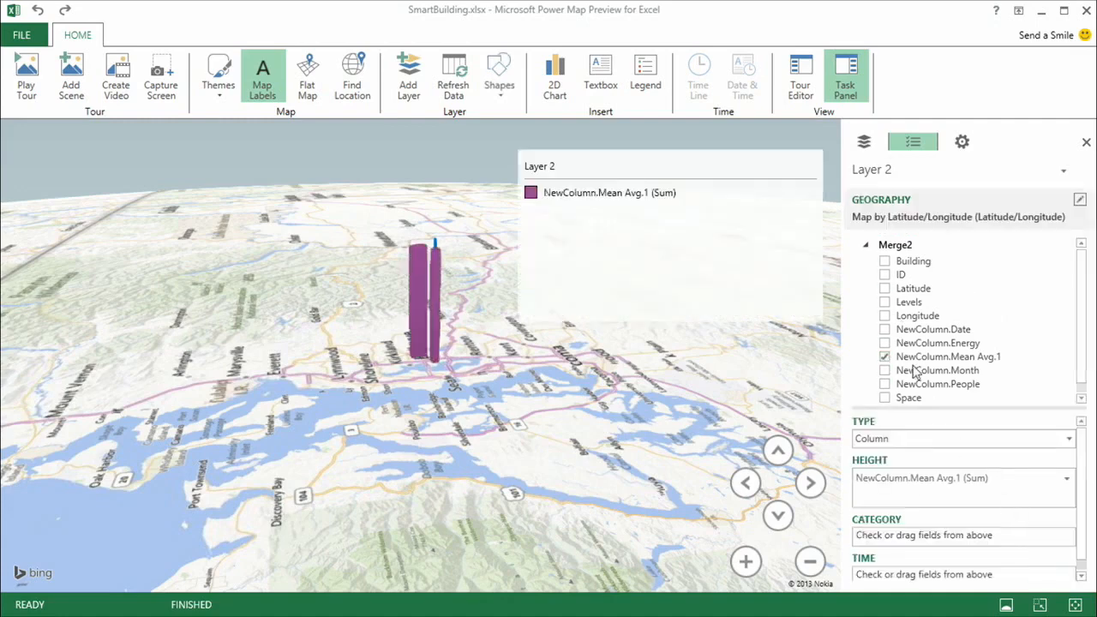
mouse_move(781, 181)
left_click(814, 141)
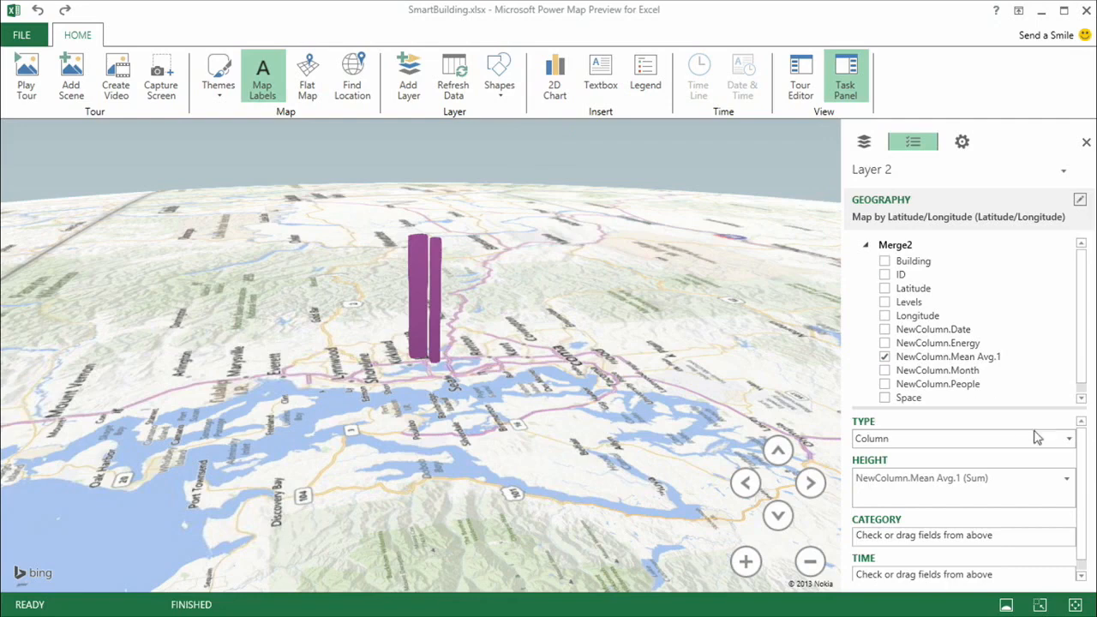
left_click(1069, 439)
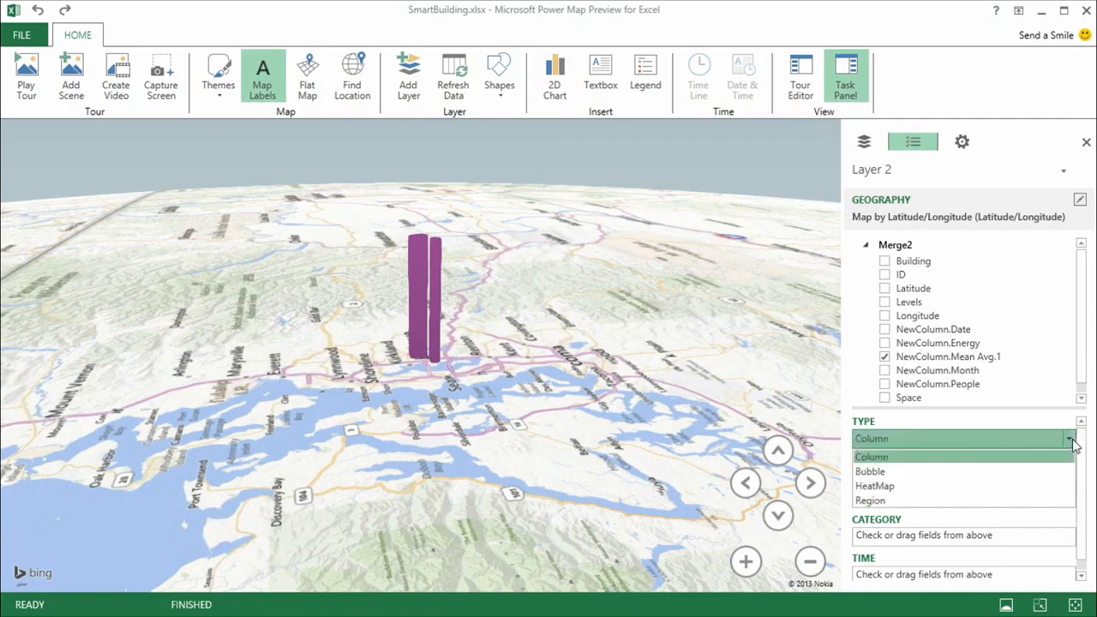
left_click(879, 486)
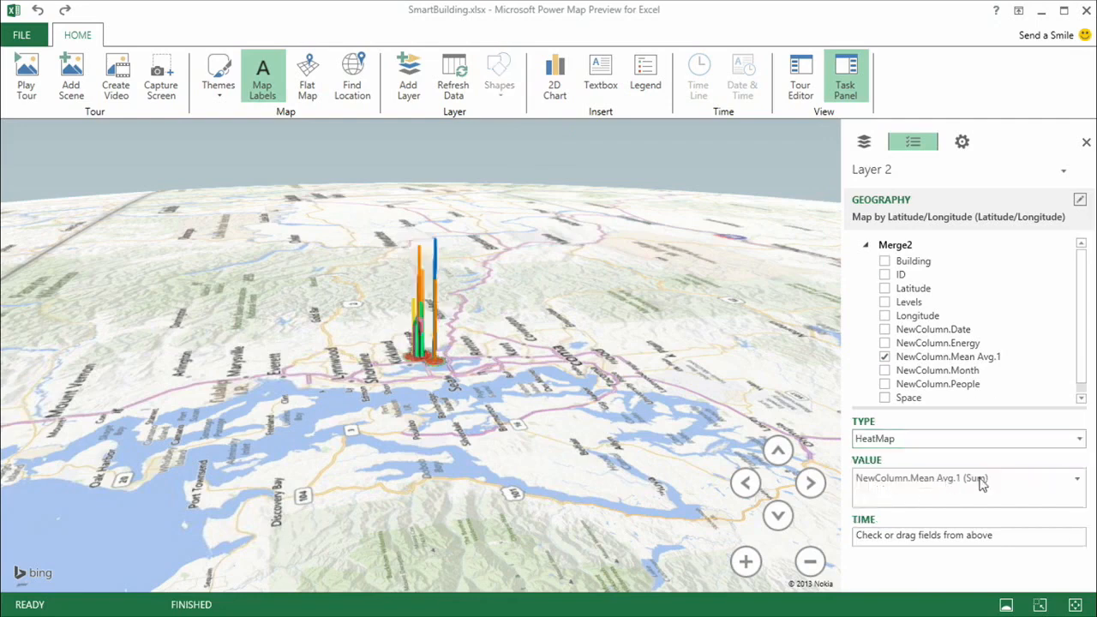
left_click(1077, 481)
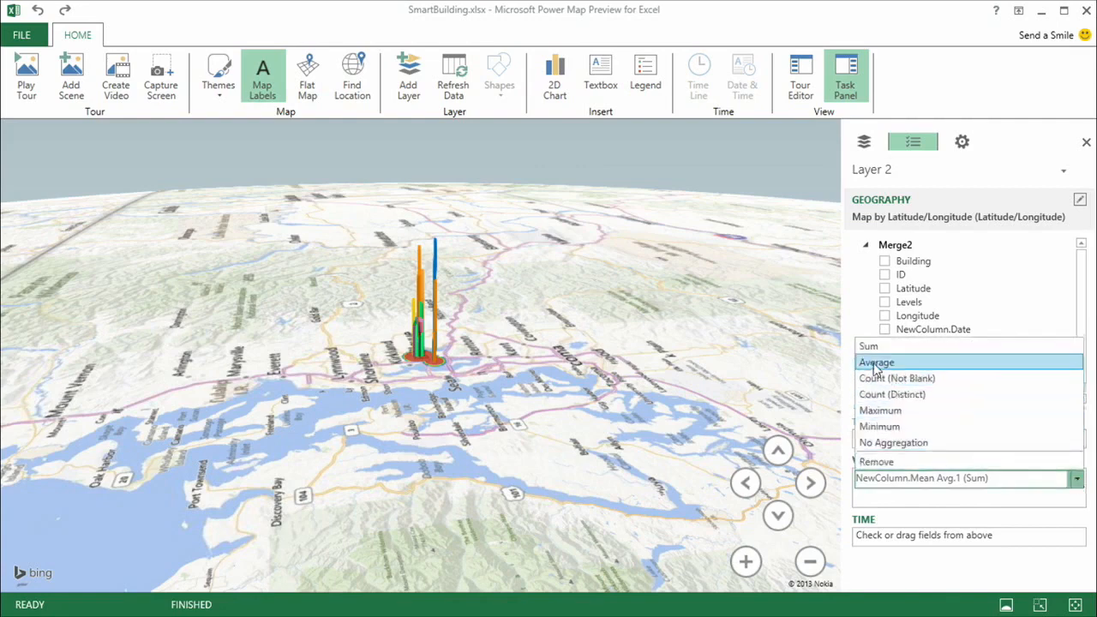
left_click(906, 362)
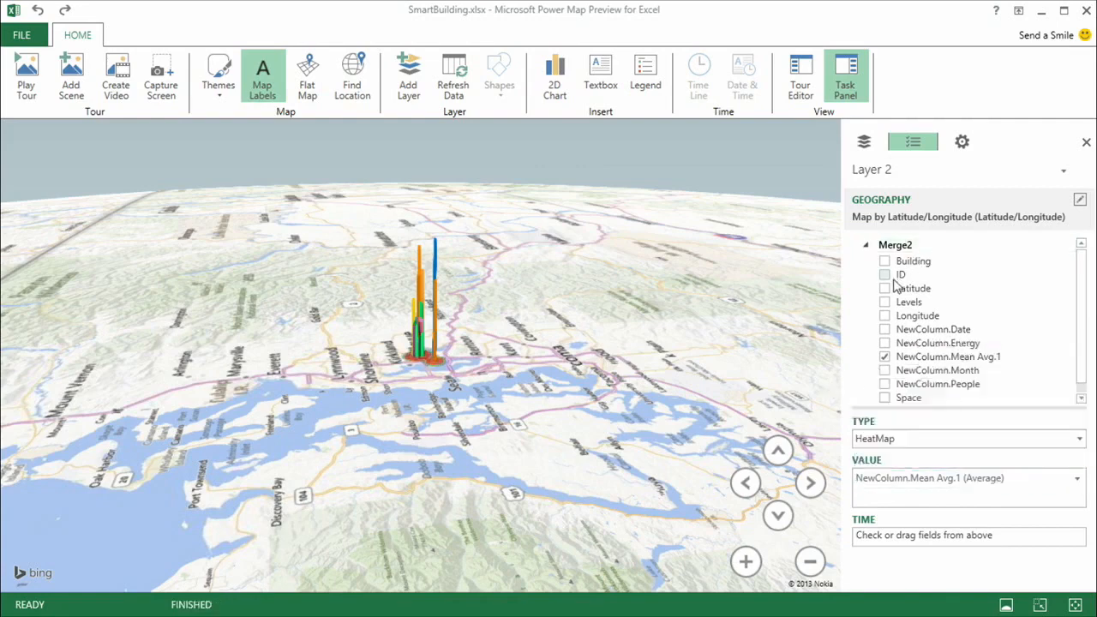
- Set NewColumn.Date as Layer 2's time field and reduce the heat map's radius of influence to 49%
mouse_move(1081, 307)
left_mouse_down()
mouse_move(1082, 324)
mouse_move(1077, 293)
left_mouse_up()
left_click(885, 329)
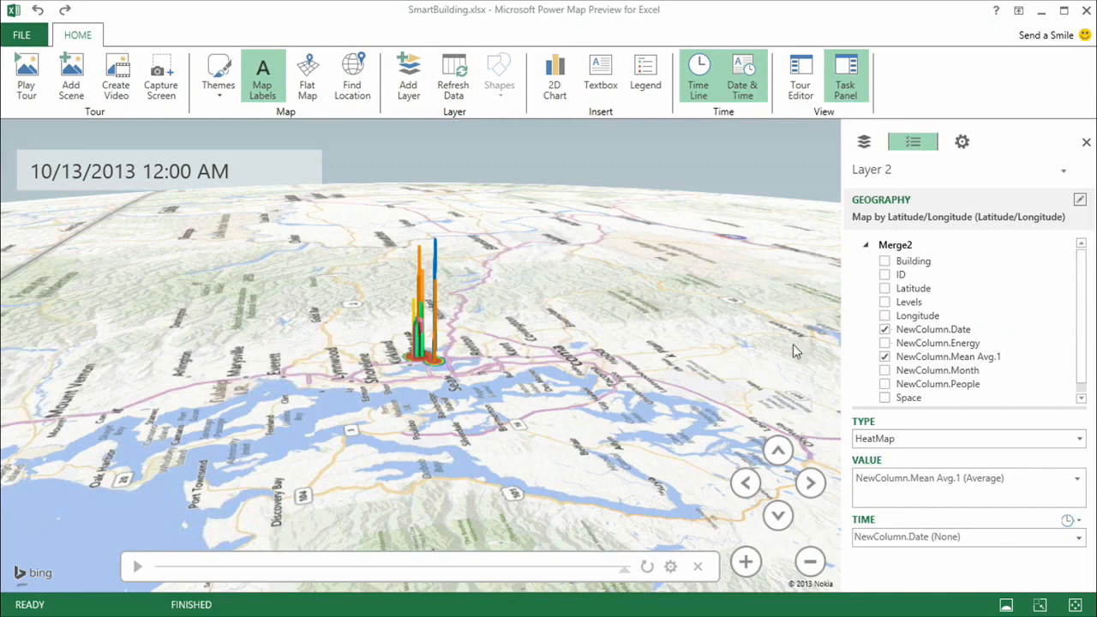
left_click(964, 143)
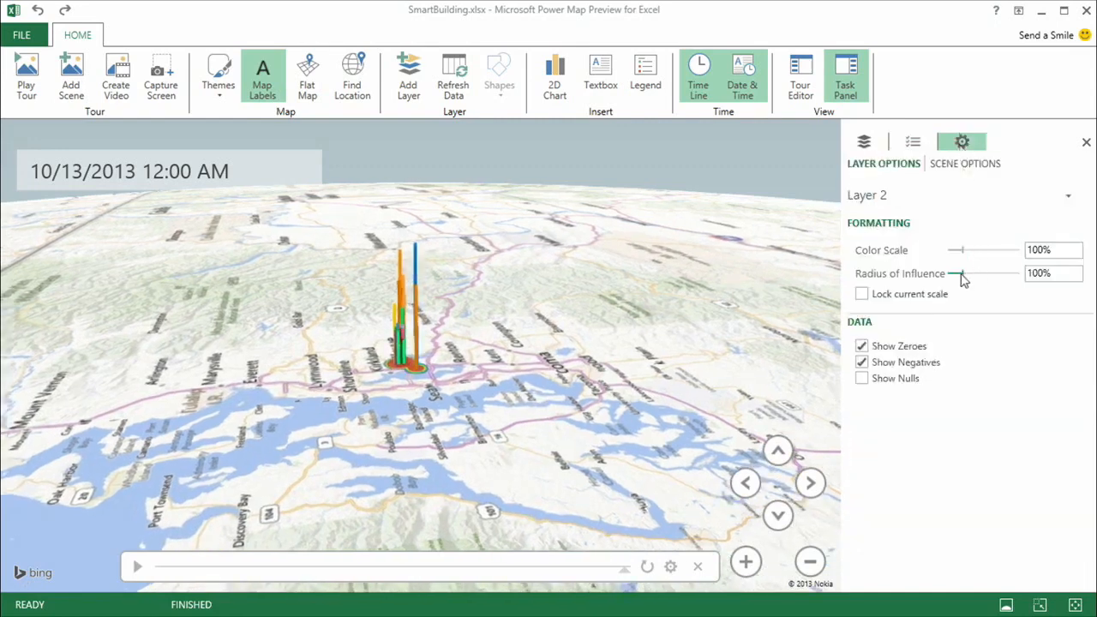
left_click_drag(962, 274, 955, 274)
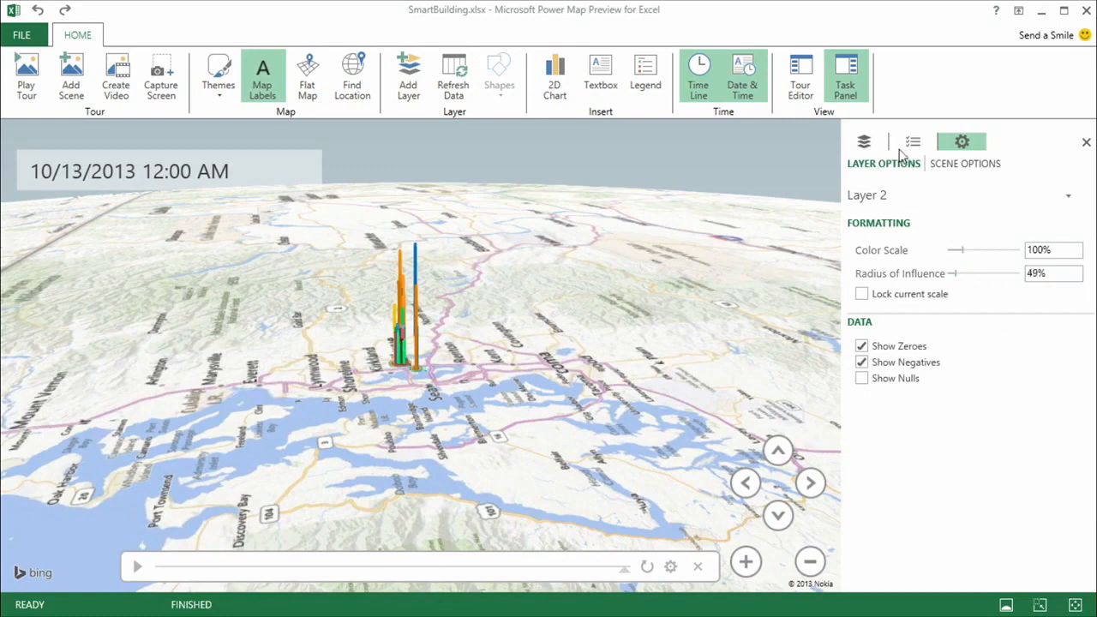
- Hide Layer 1 temporarily to view the Layer 2 heat map alone, and show it again
left_click(864, 142)
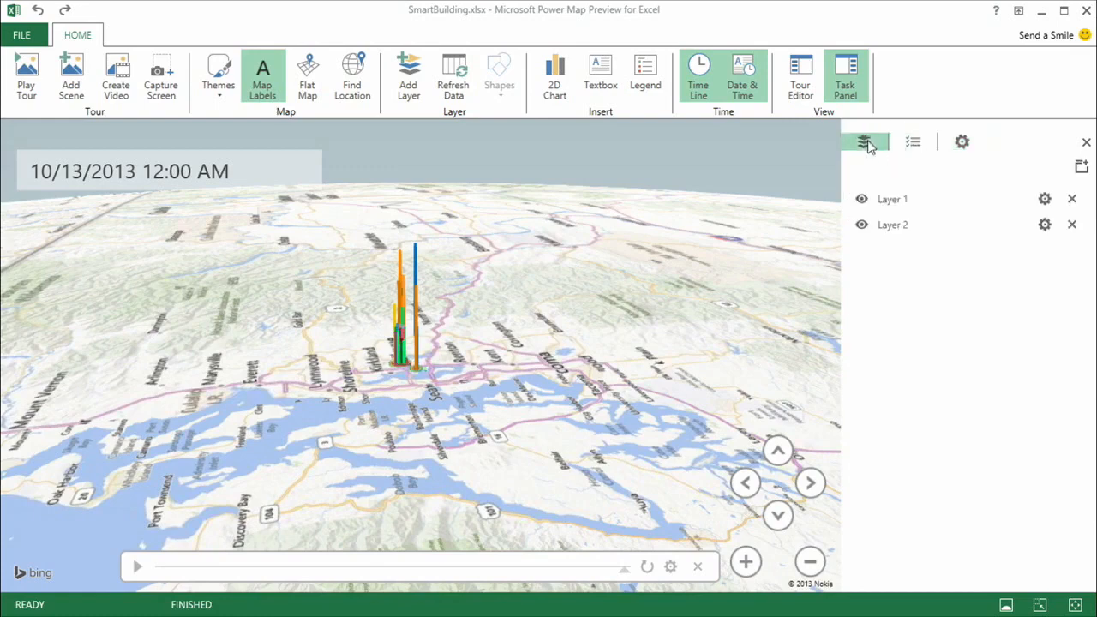
left_click(862, 200)
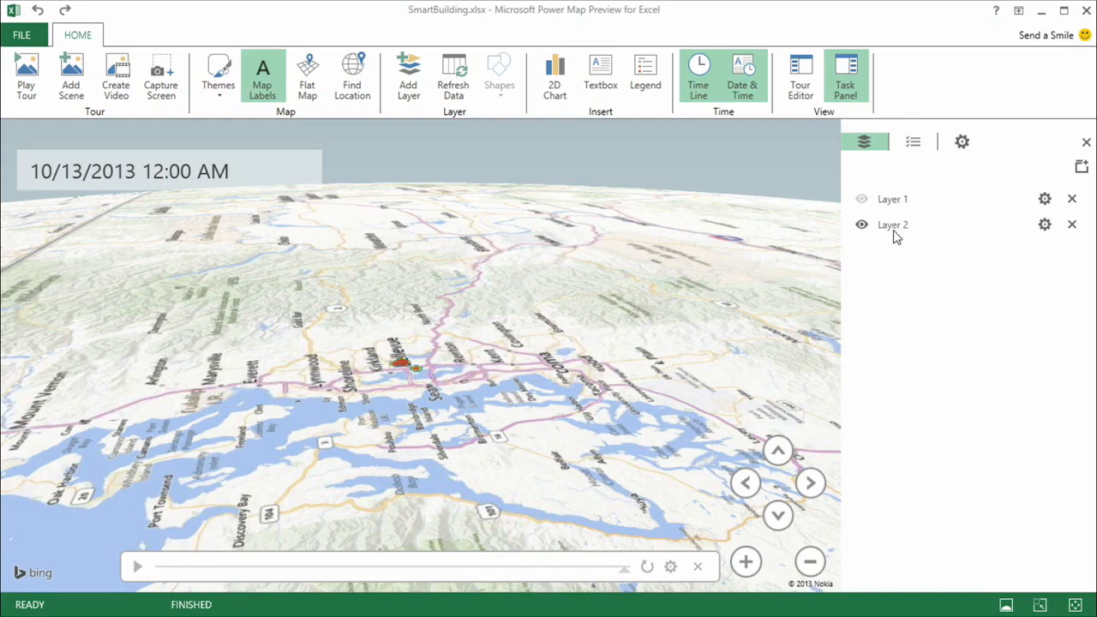
left_click(862, 200)
- Switch to Layer 1's field settings and set NewColumn.Date as its time field
left_click(912, 141)
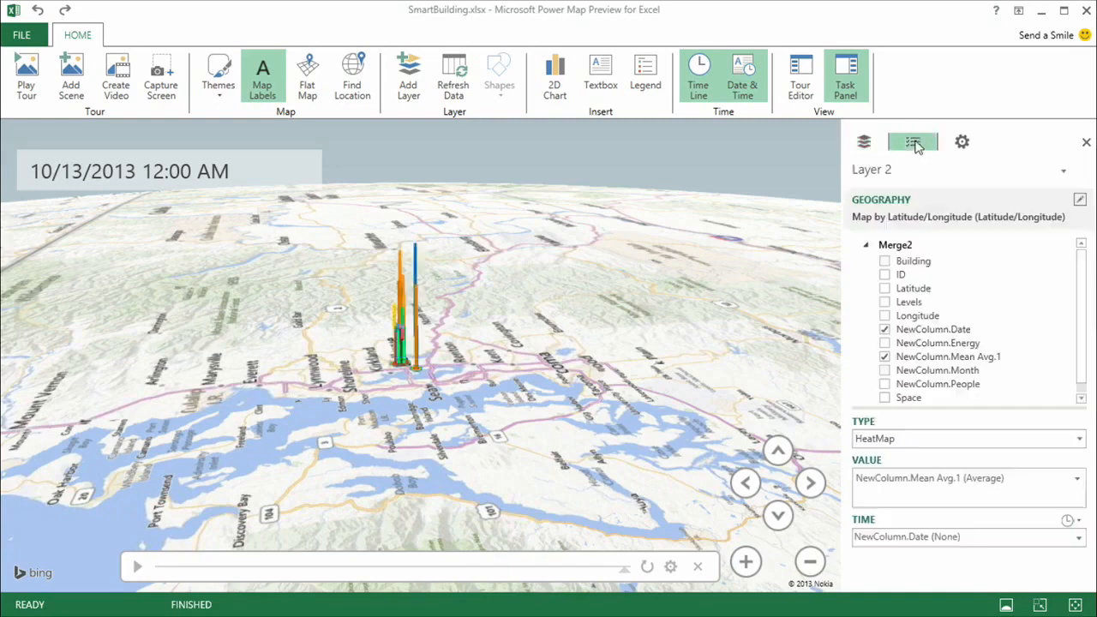
left_click(924, 170)
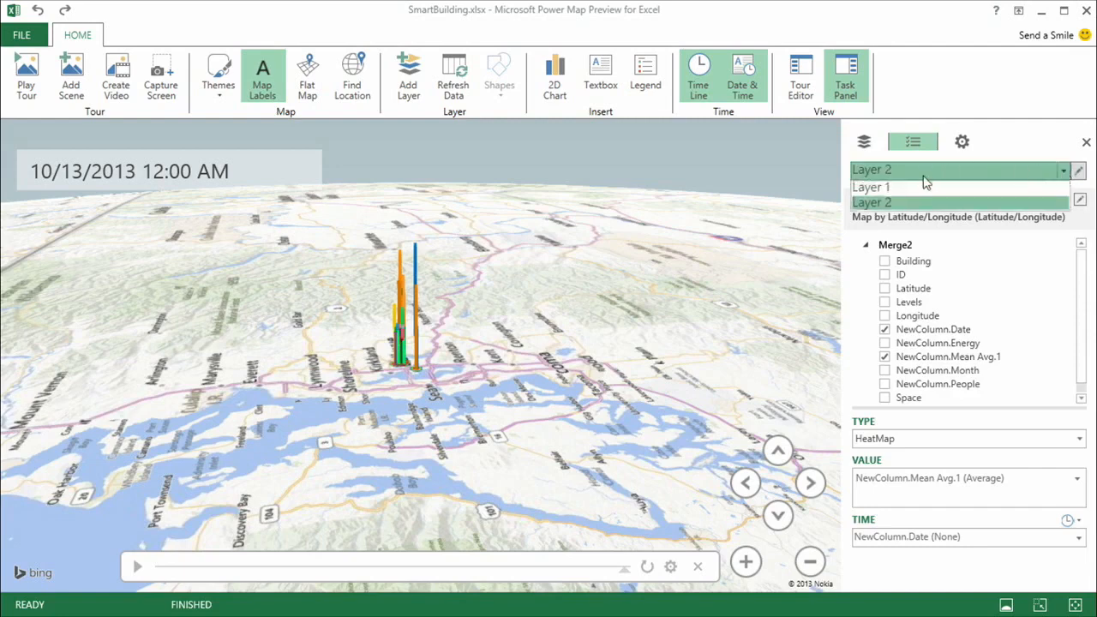
left_click(918, 188)
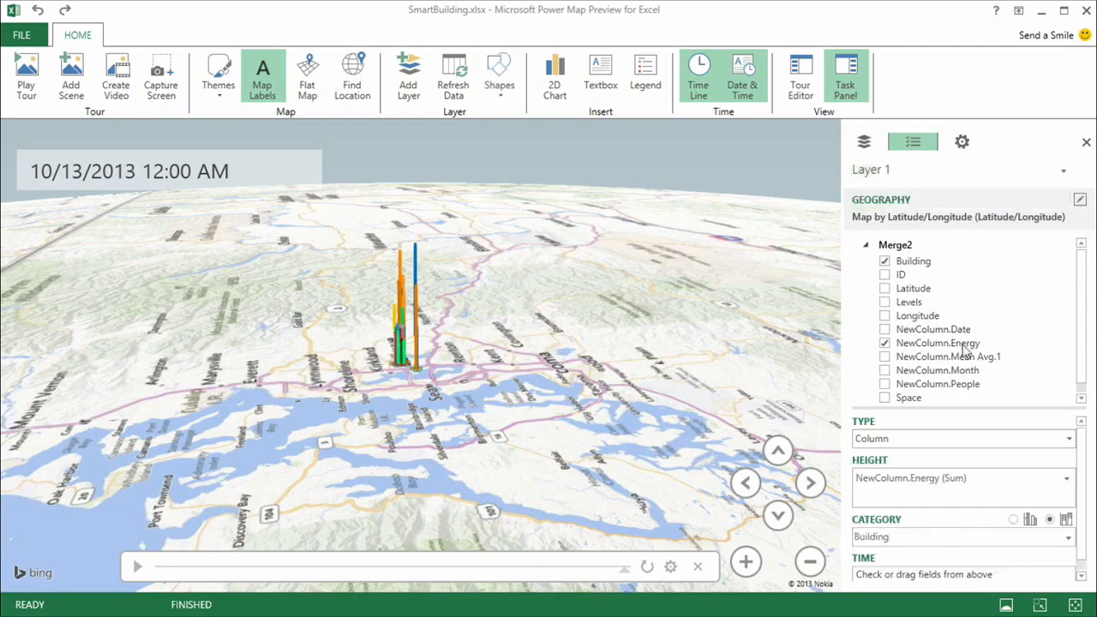
left_click(885, 331)
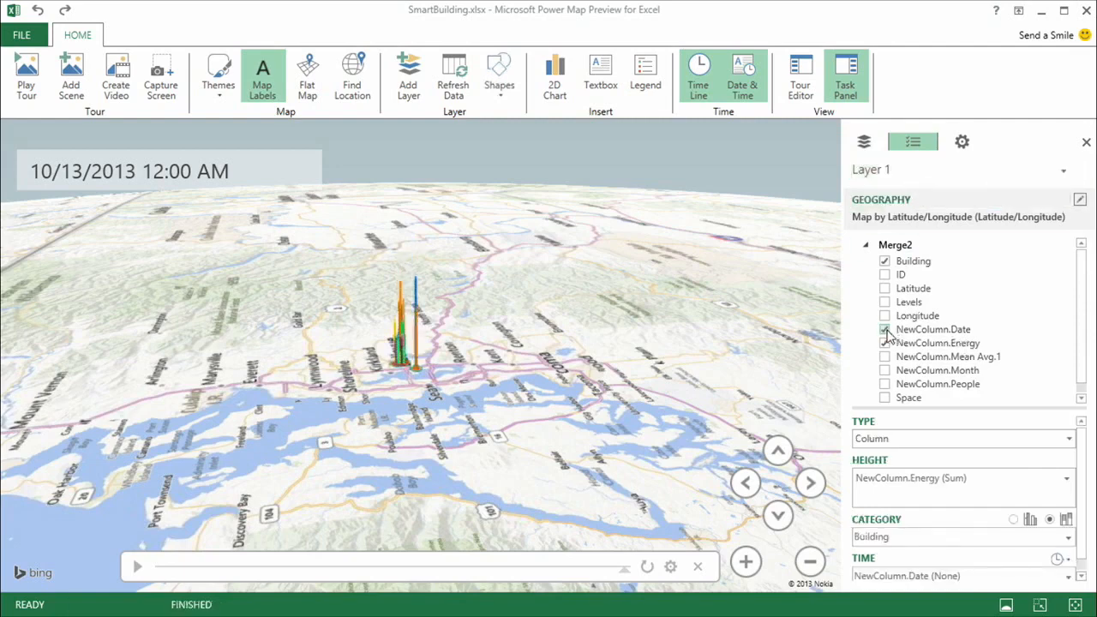
- Rotate the map and zoom in on the building columns around Bellevue and Redmond
left_click(745, 485)
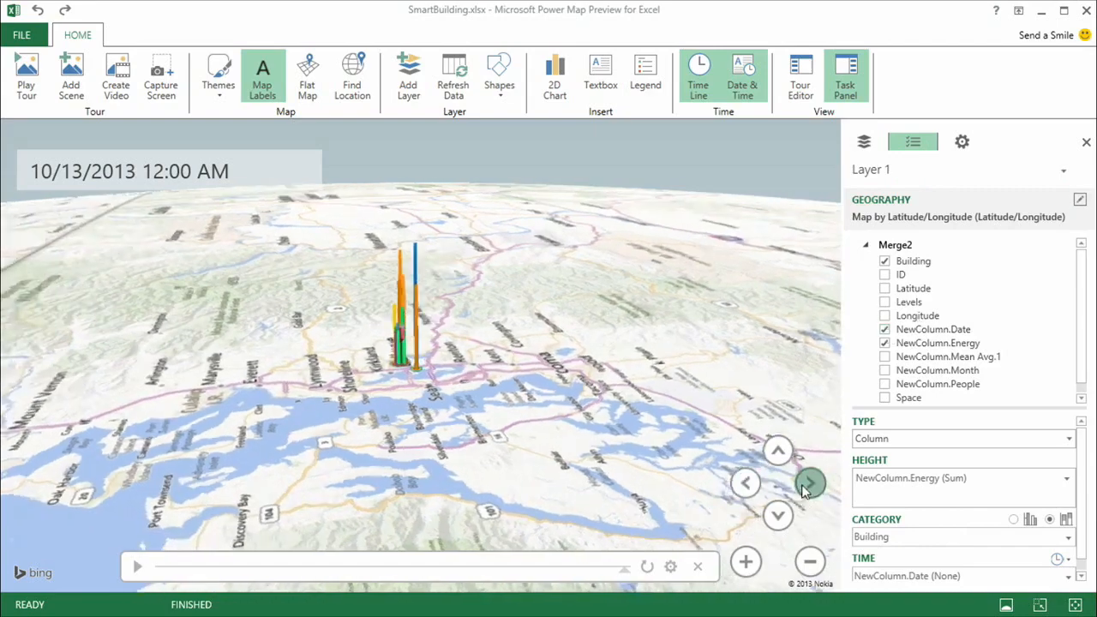
left_click(807, 486)
left_click(805, 490)
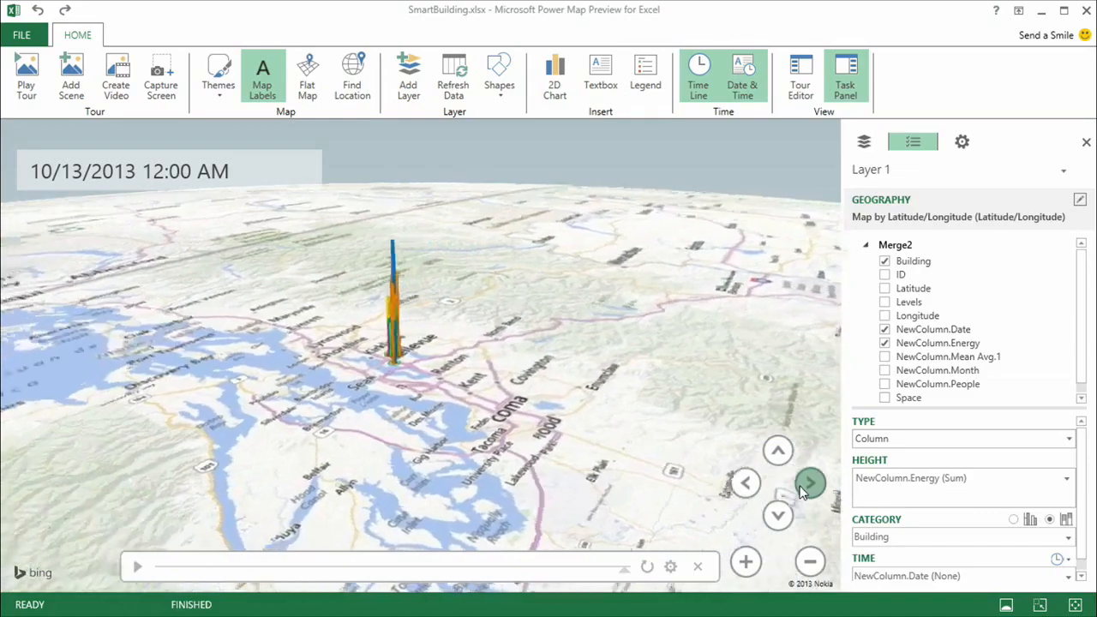
scroll(450, 382, "up", 4)
left_click_drag(388, 360, 407, 419)
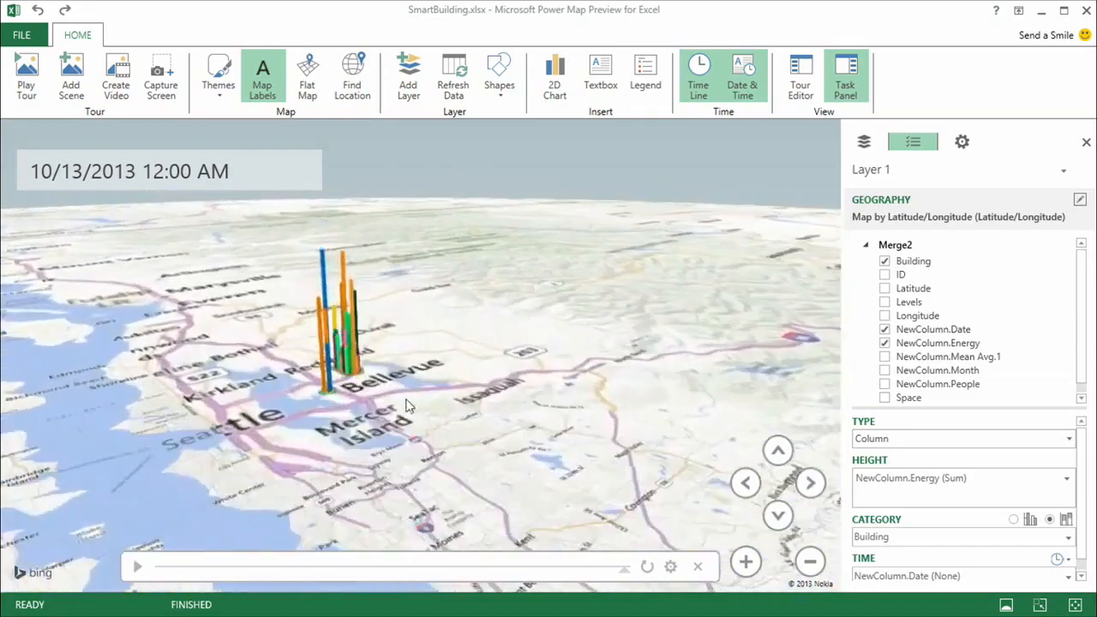
- Play the energy timeline for the building columns near Redmond and pause it partway through 2012
scroll(405, 406, "up", 2)
scroll(401, 399, "up", 5)
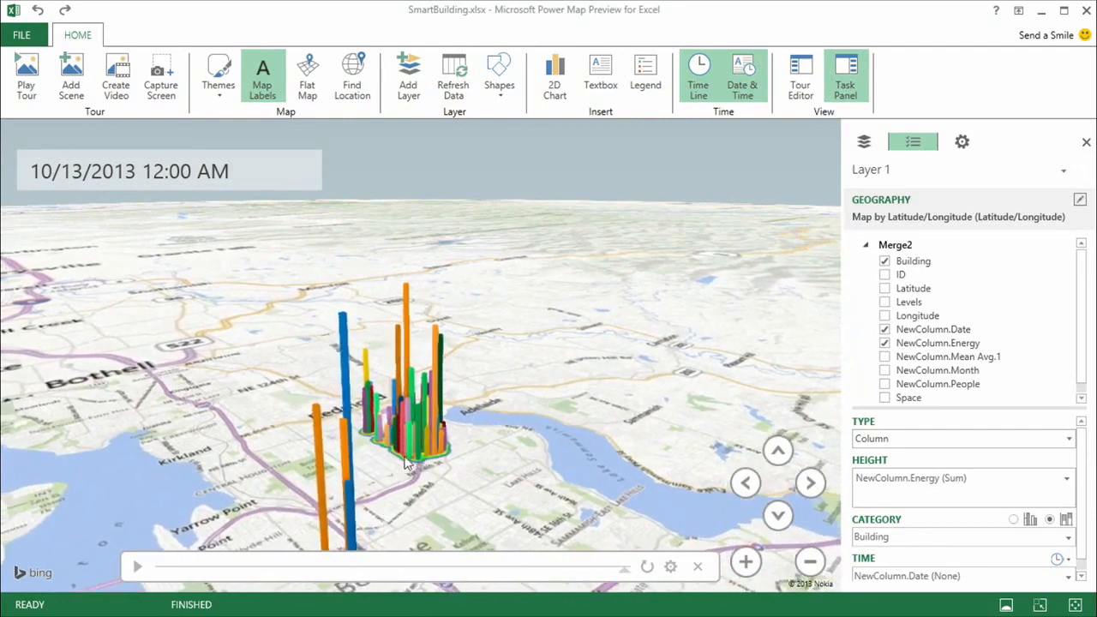
left_click(137, 568)
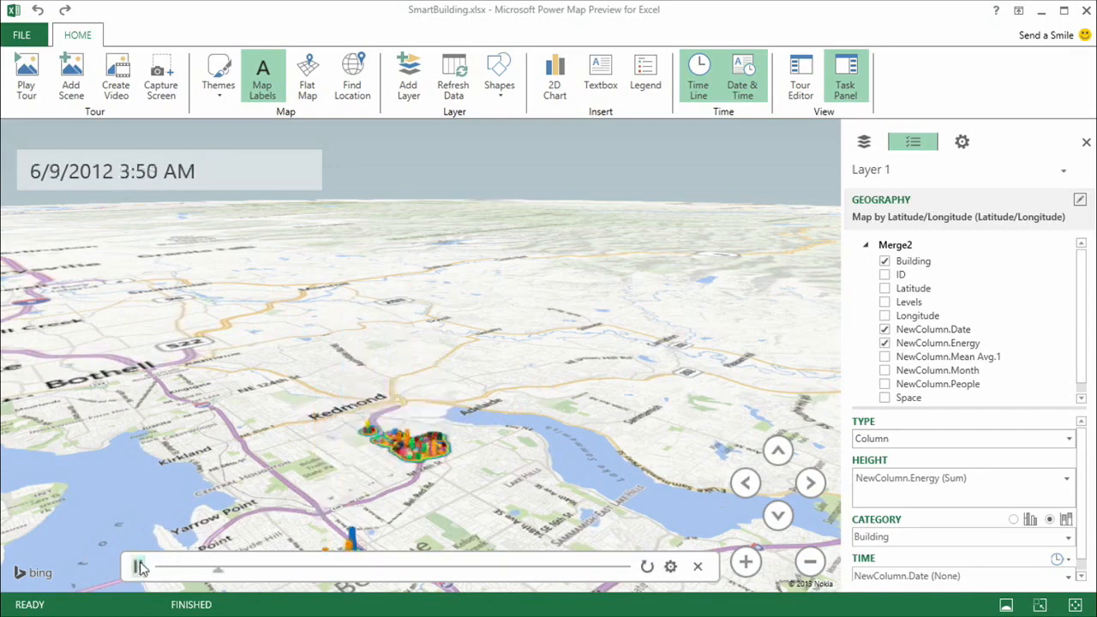
left_click(138, 567)
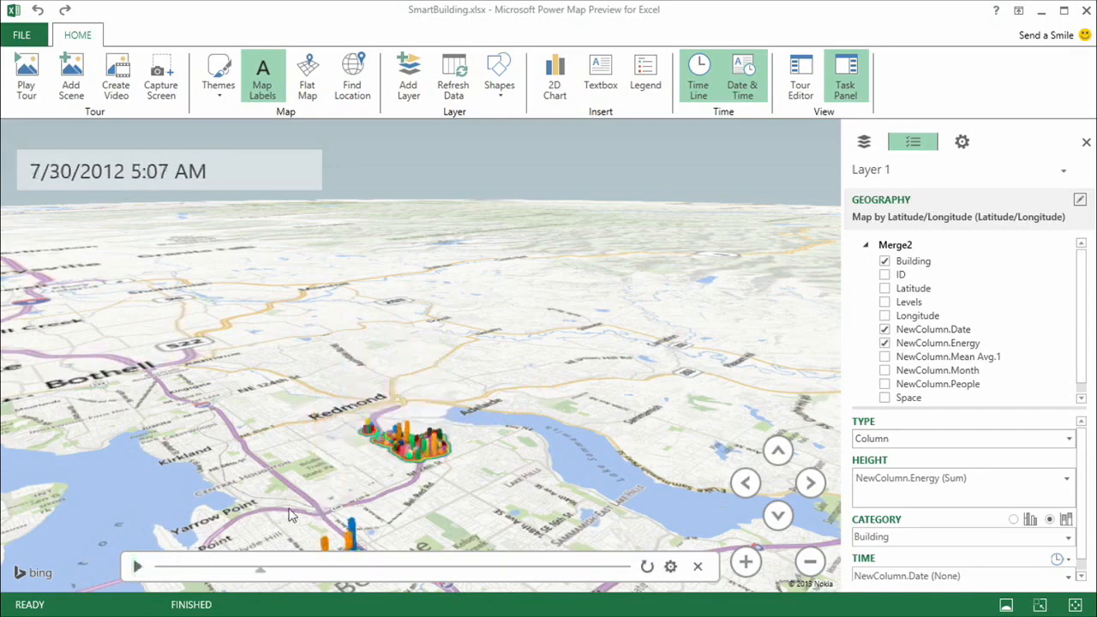
- Change Layer 1's column height to the average of NewColumn.Energy and play the timeline
left_click(1068, 482)
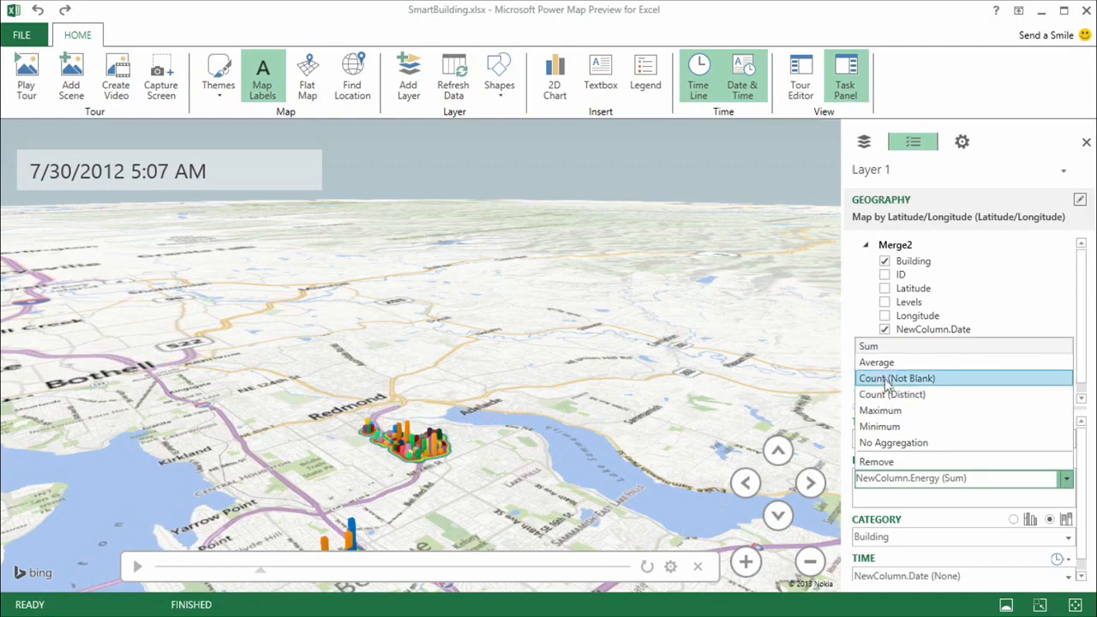
left_click(879, 367)
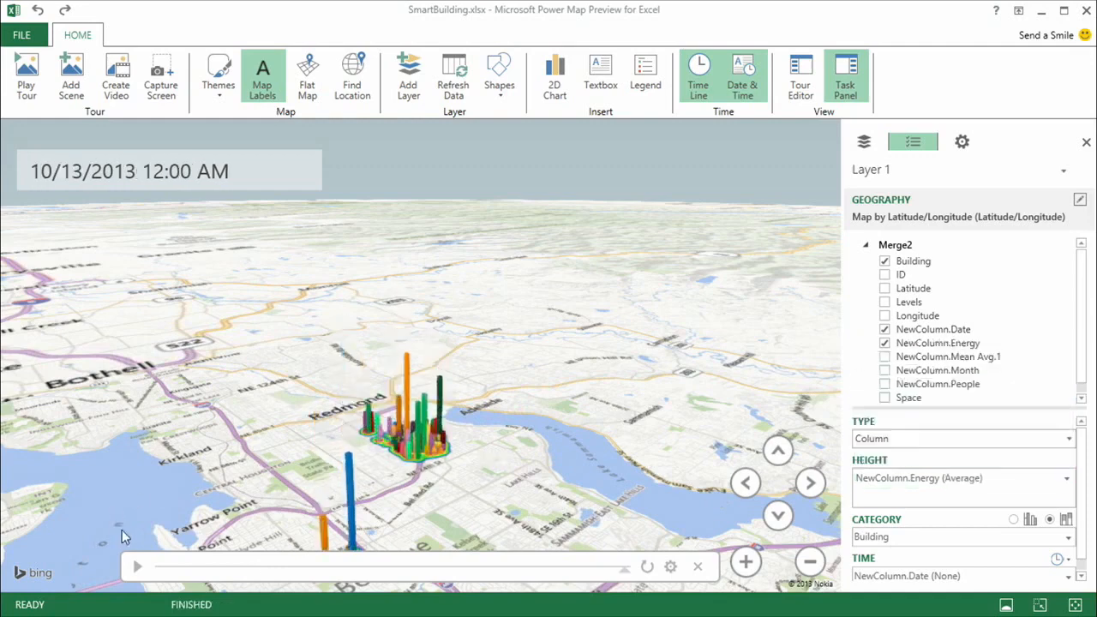
left_click(137, 567)
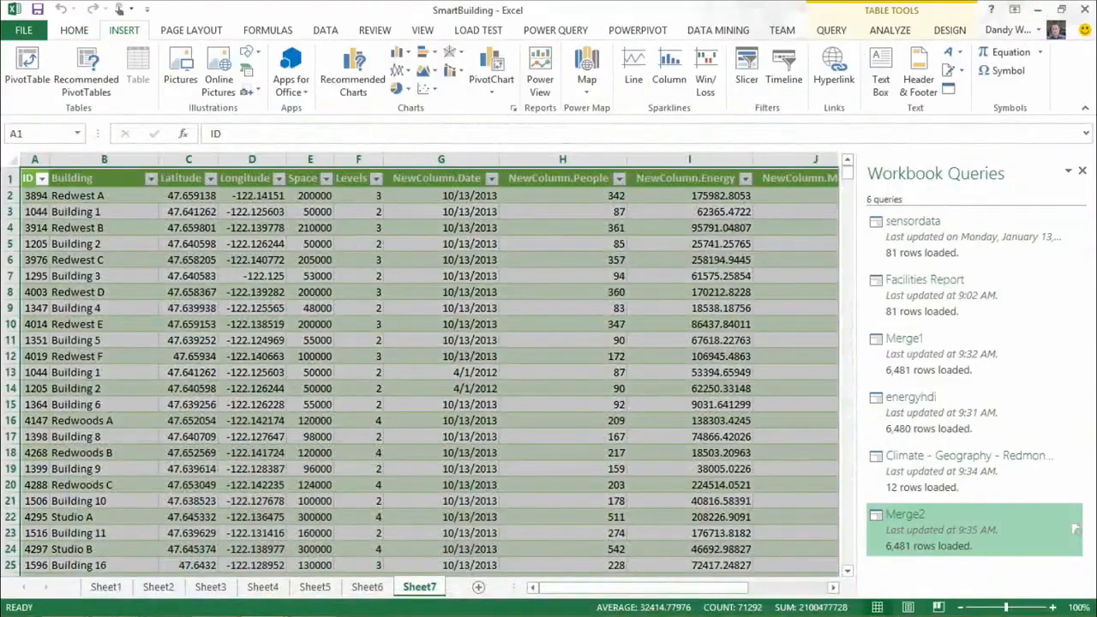
- Switch to the Power BI team site in Internet Explorer and browse its featured reports, featured questions and documents
mouse_move(3, 614)
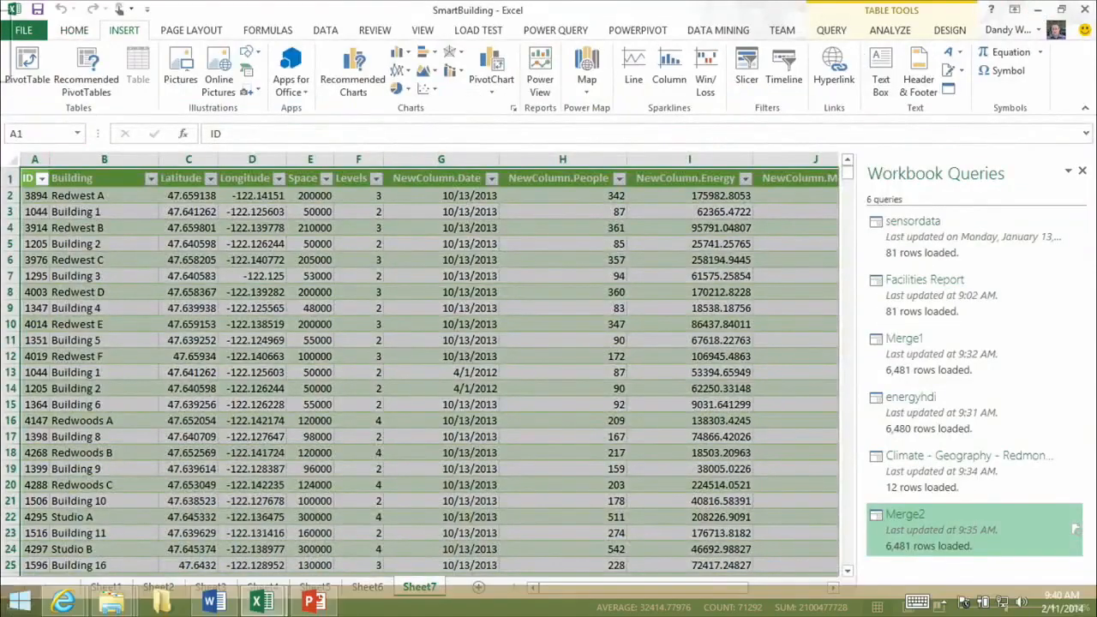
left_click(65, 606)
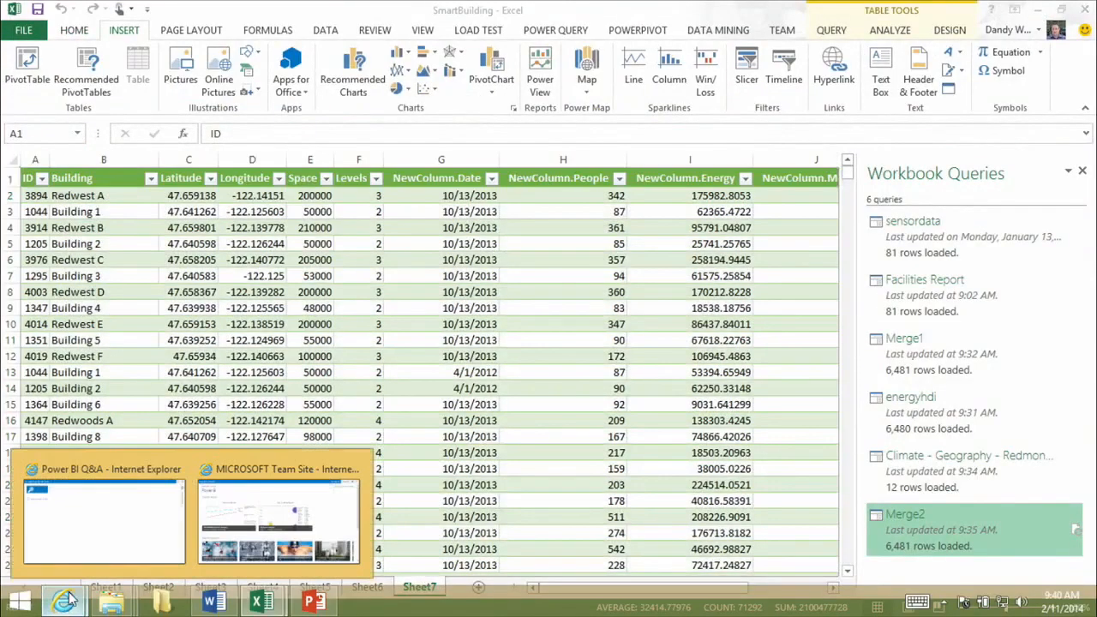
left_click(230, 519)
scroll(591, 142, "down", 4)
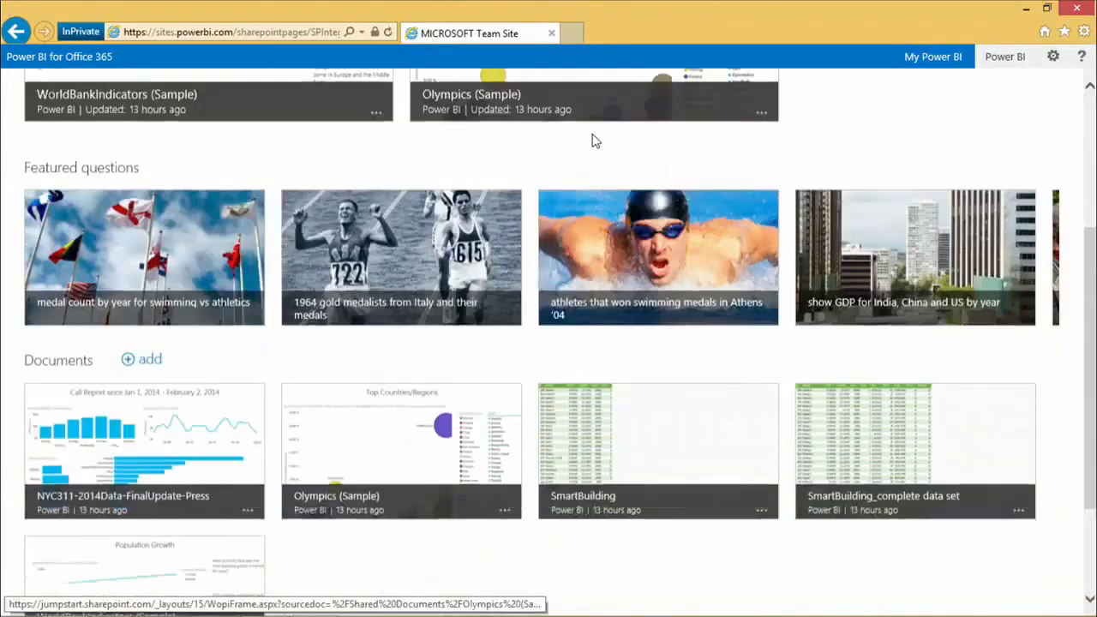
scroll(592, 142, "up", 4)
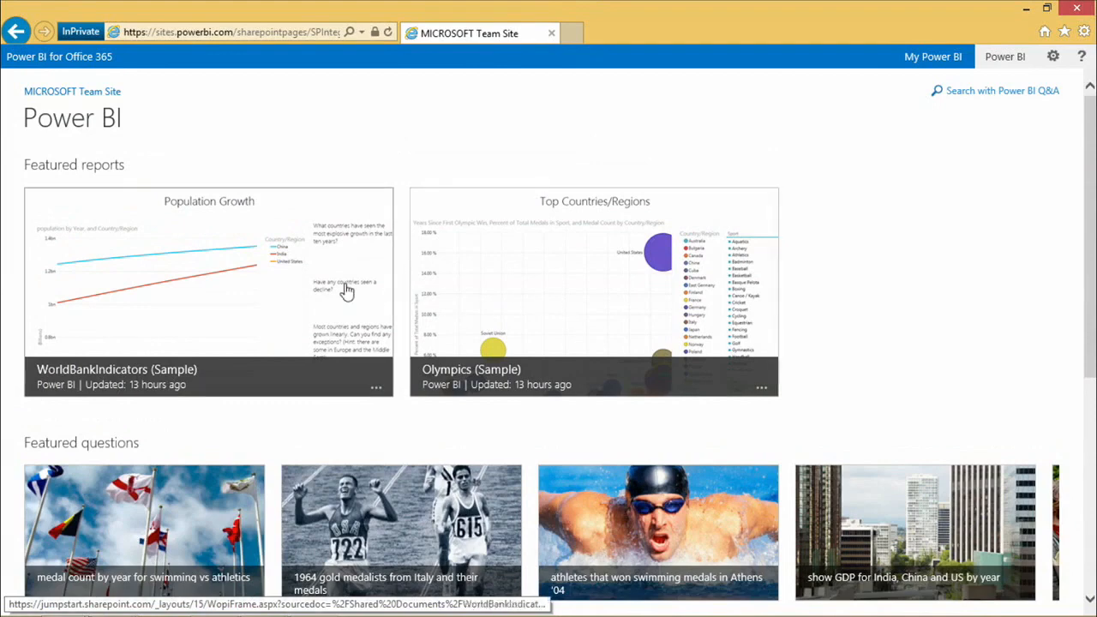
scroll(347, 291, "down", 2)
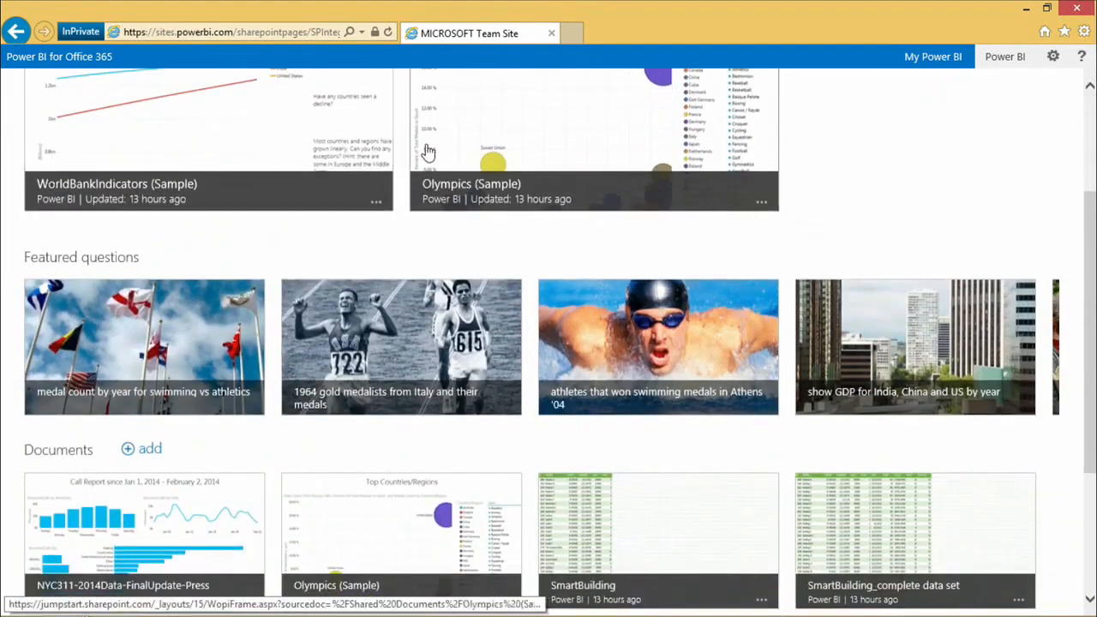
scroll(245, 565, "down", 1)
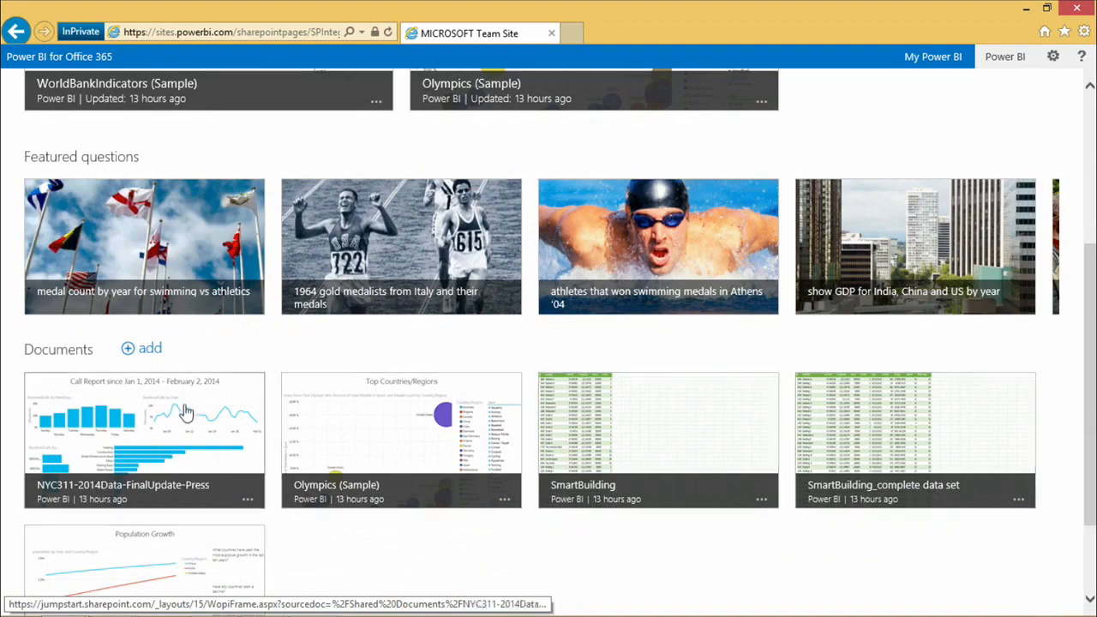
- Switch to the Power BI Q&A browser window and ask "total energy by date"
mouse_move(109, 604)
mouse_move(69, 602)
left_click(137, 548)
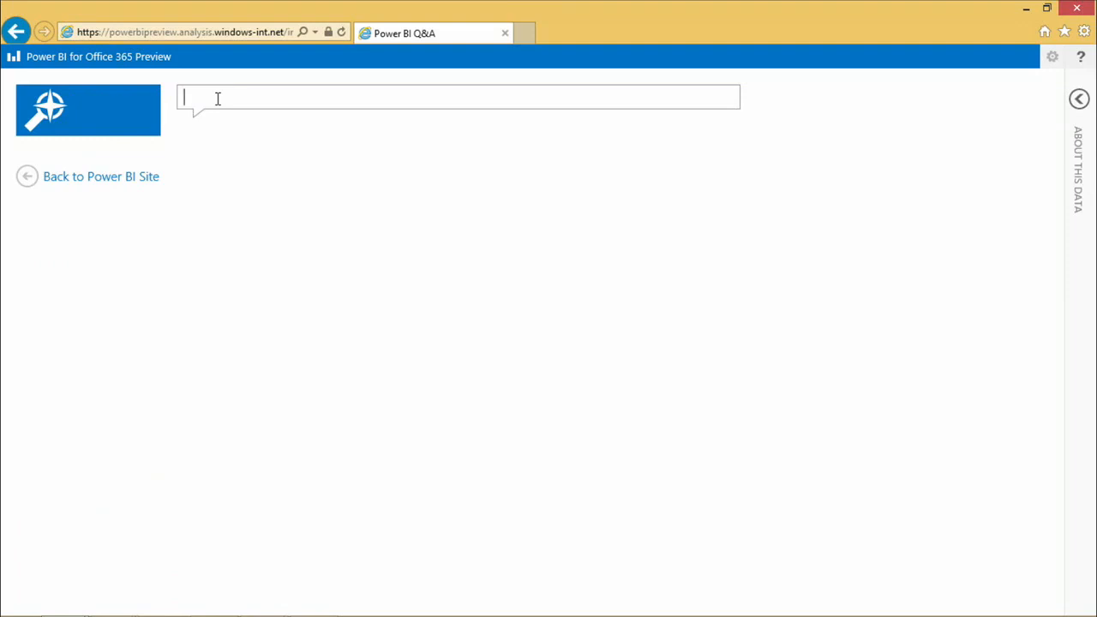
type("total en")
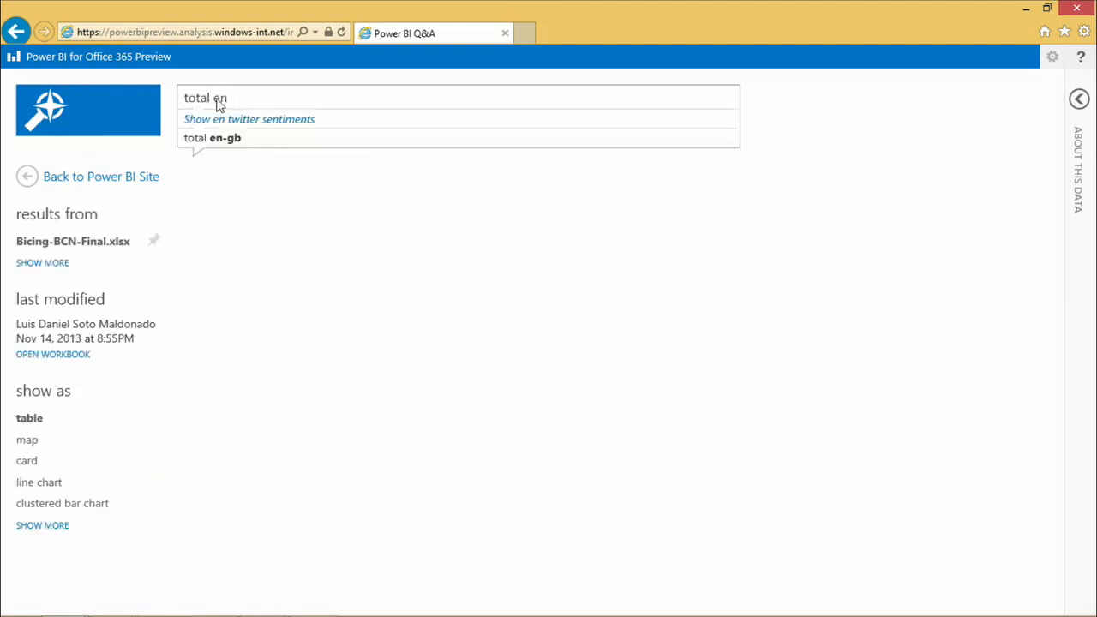
type("ergy byh")
key("BackSpace")
key("BackSpace")
type("date")
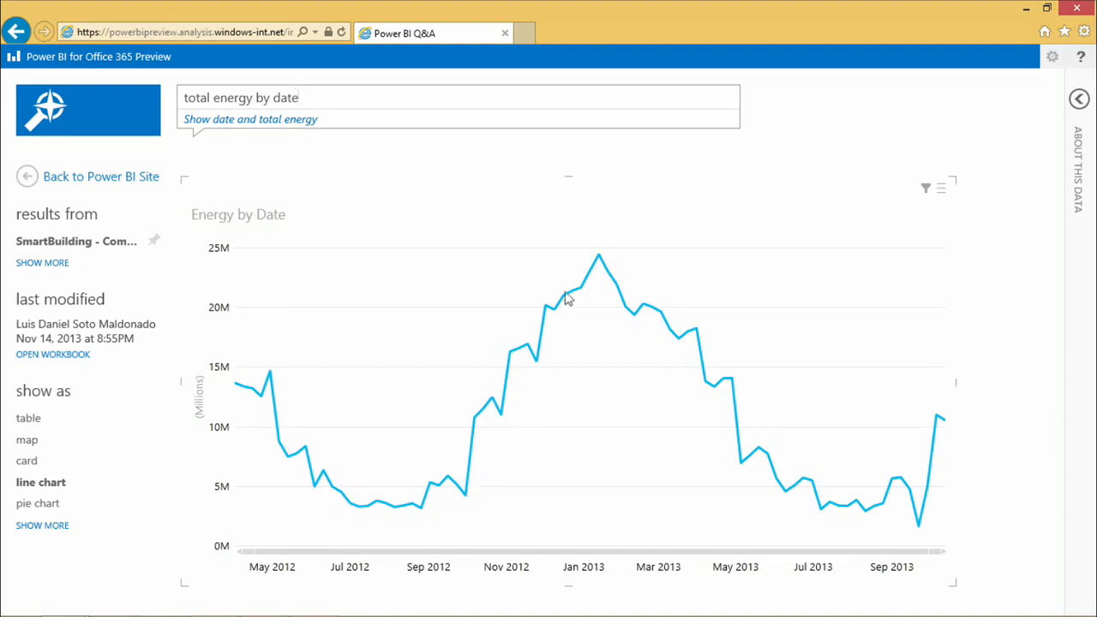
- Change the Q&A question to "total energy by building"
left_click(310, 100)
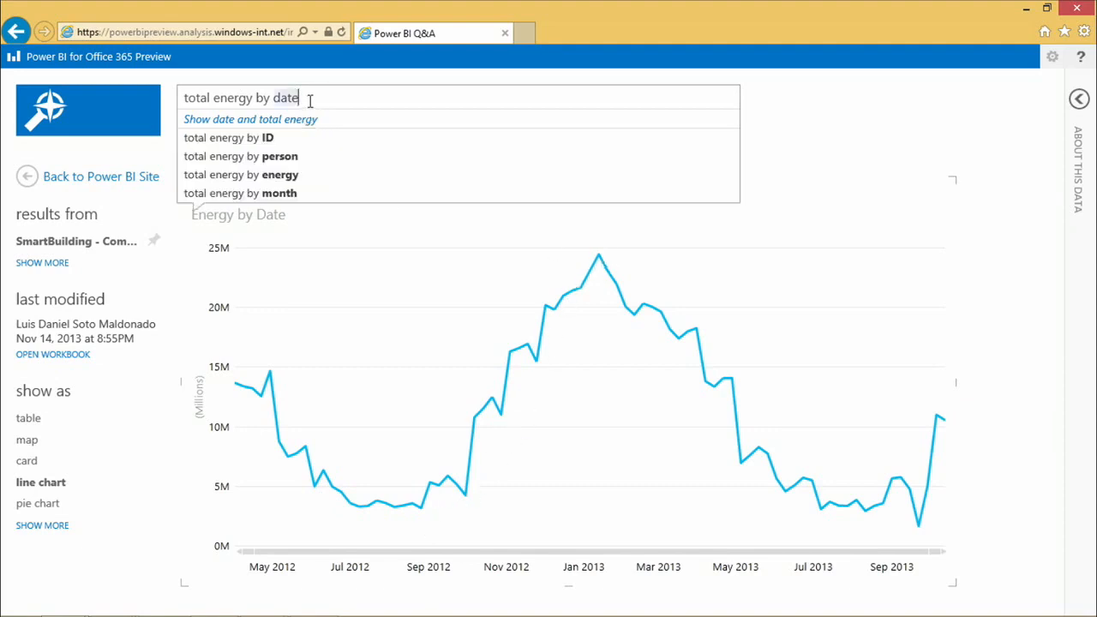
key("BackSpace")
key("BackSpace")
key("BackSpace")
key("BackSpace")
key("BackSpace")
key("BackSpace")
key("BackSpace")
key("BackSpace")
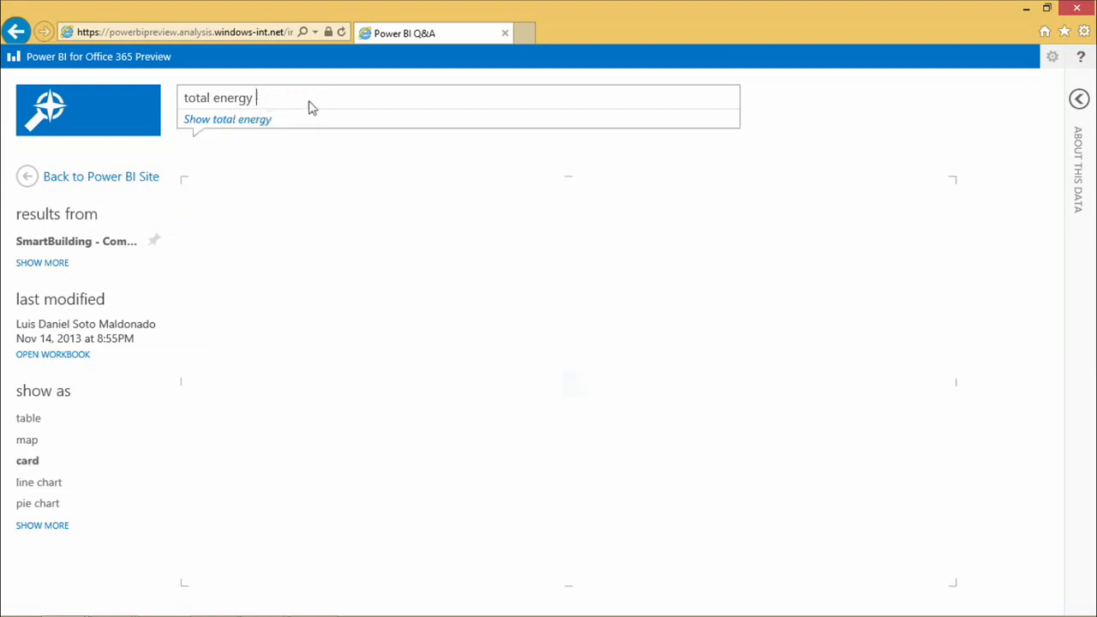
type("by")
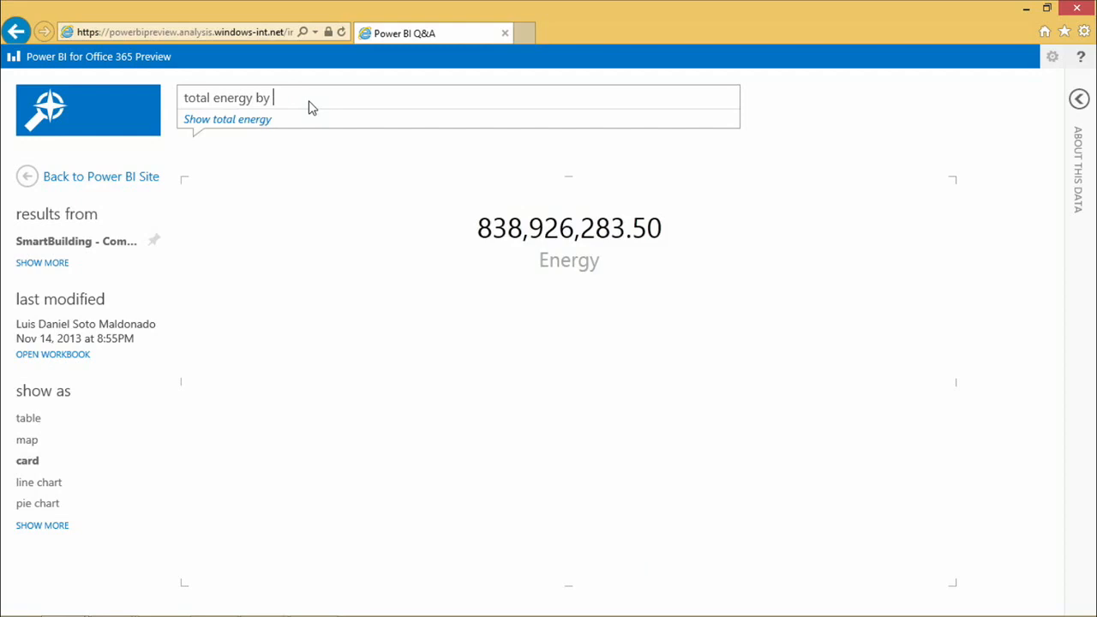
type(" building")
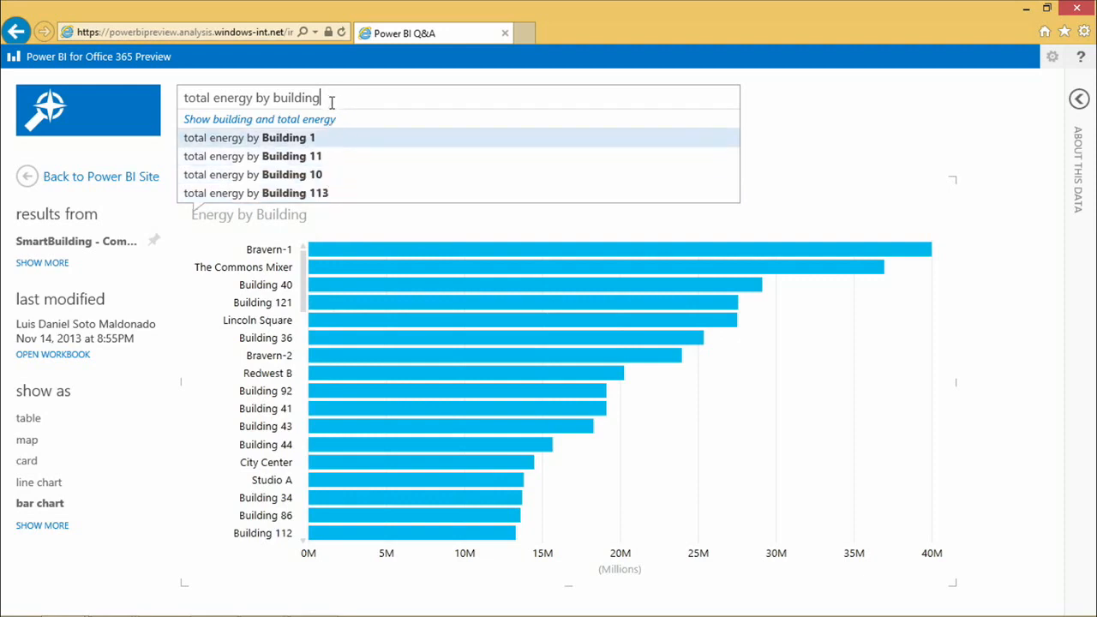
- Insert "vs people" after "energy" so the question reads "total energy vs people by building"
left_click(253, 100)
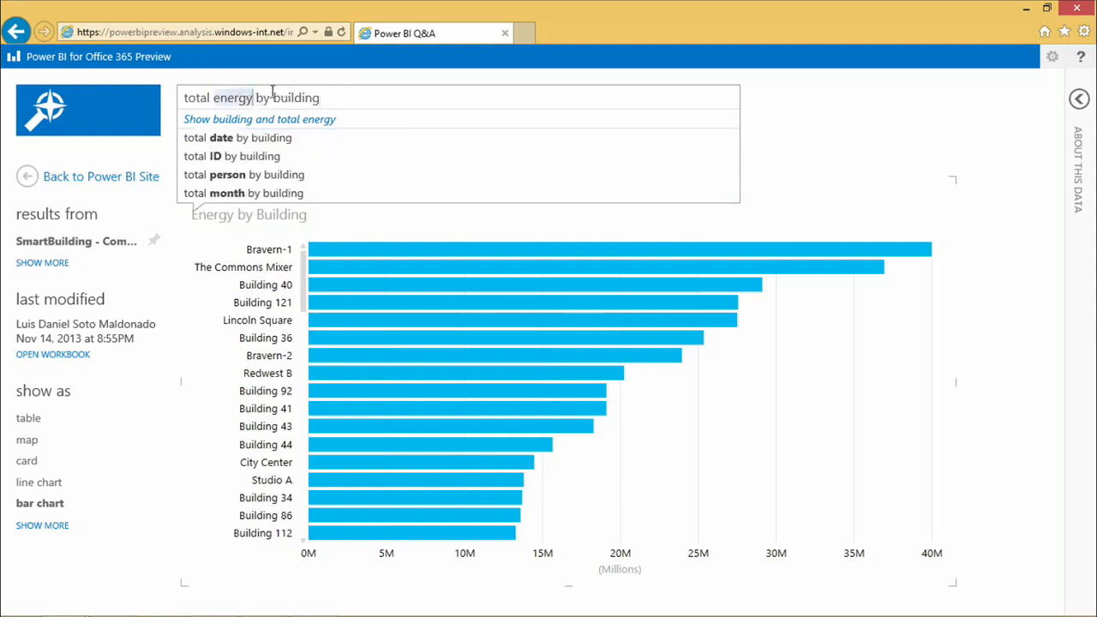
double_click(253, 98)
left_click(253, 97)
type("vd")
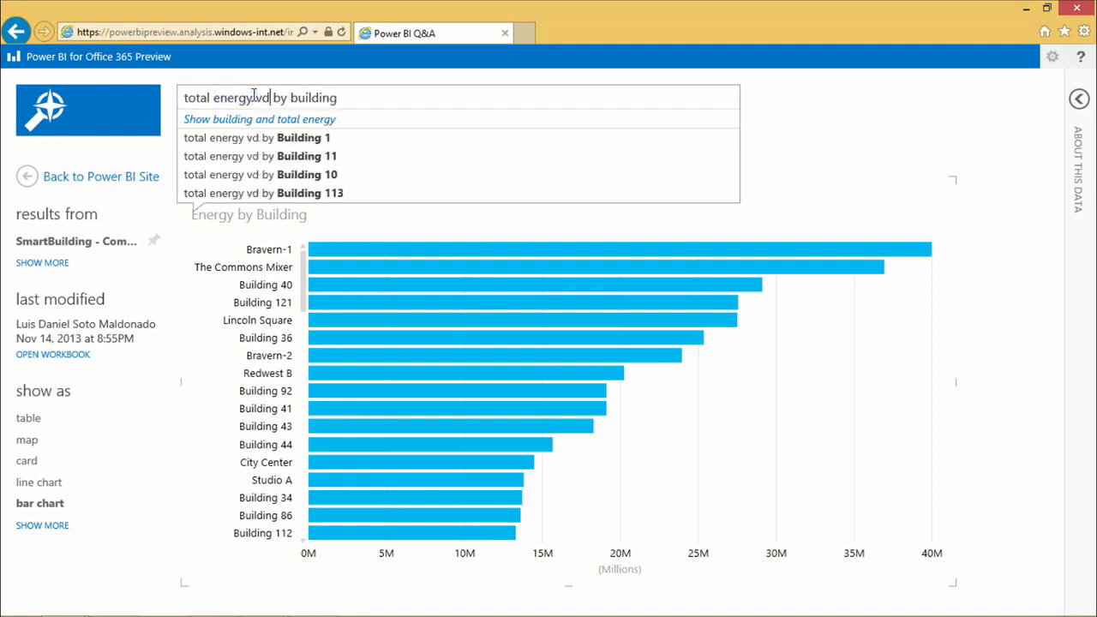
key("BackSpace")
key("BackSpace")
type("vs [ep")
key("BackSpace")
key("BackSpace")
key("BackSpace")
type("people")
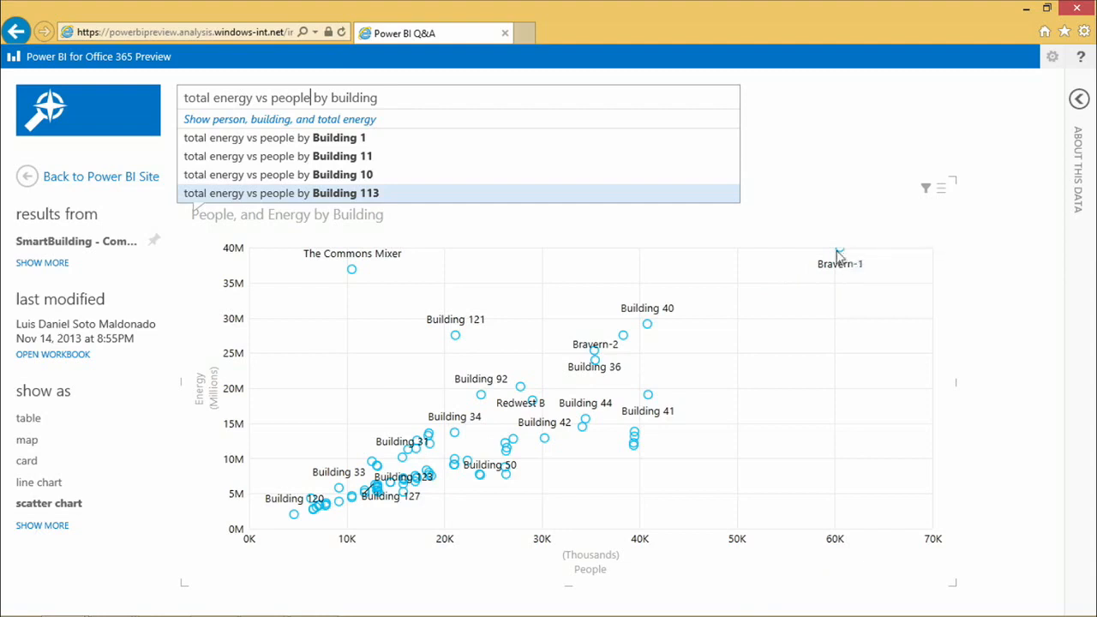
mouse_move(837, 250)
mouse_move(459, 340)
mouse_move(352, 272)
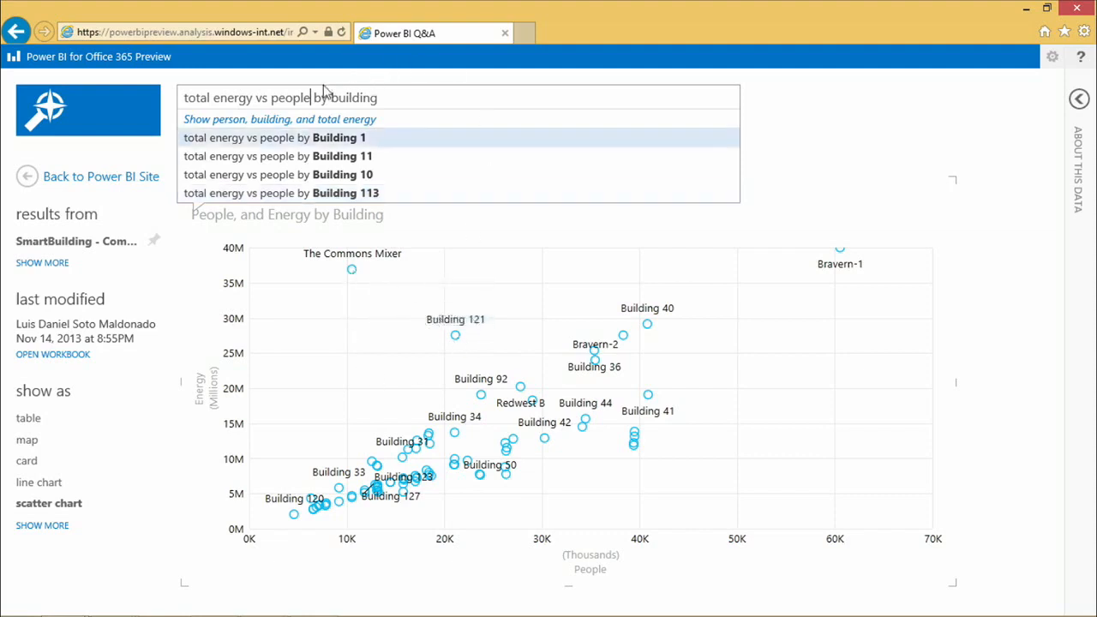
- Extend the question to "total energy vs people by building 121 vs building 109" to compare the two buildings
left_click(378, 98)
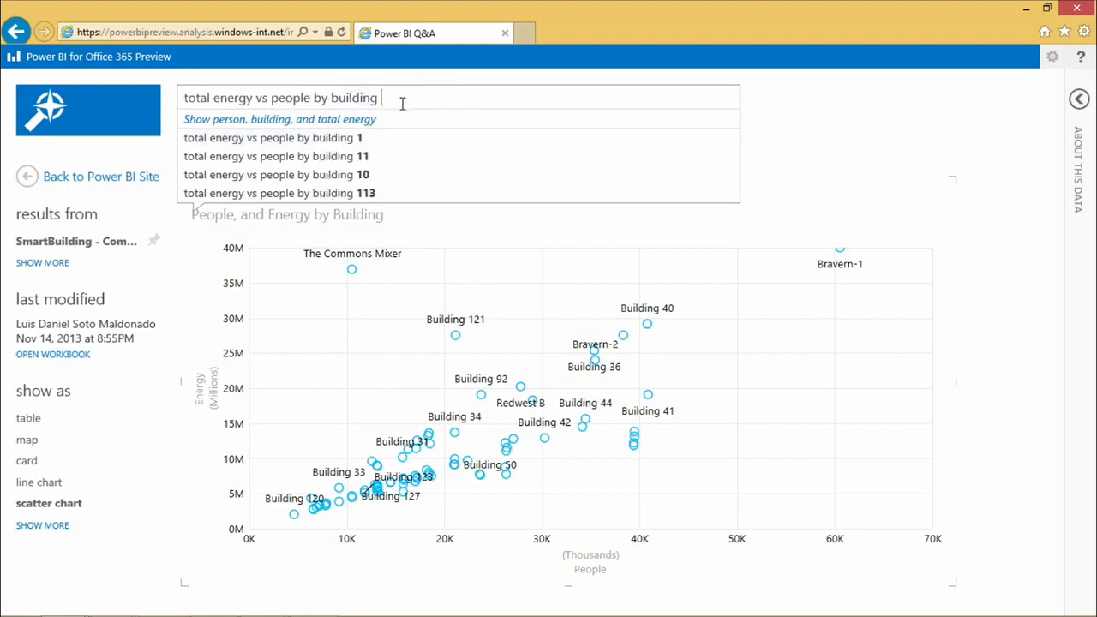
type("121 vs")
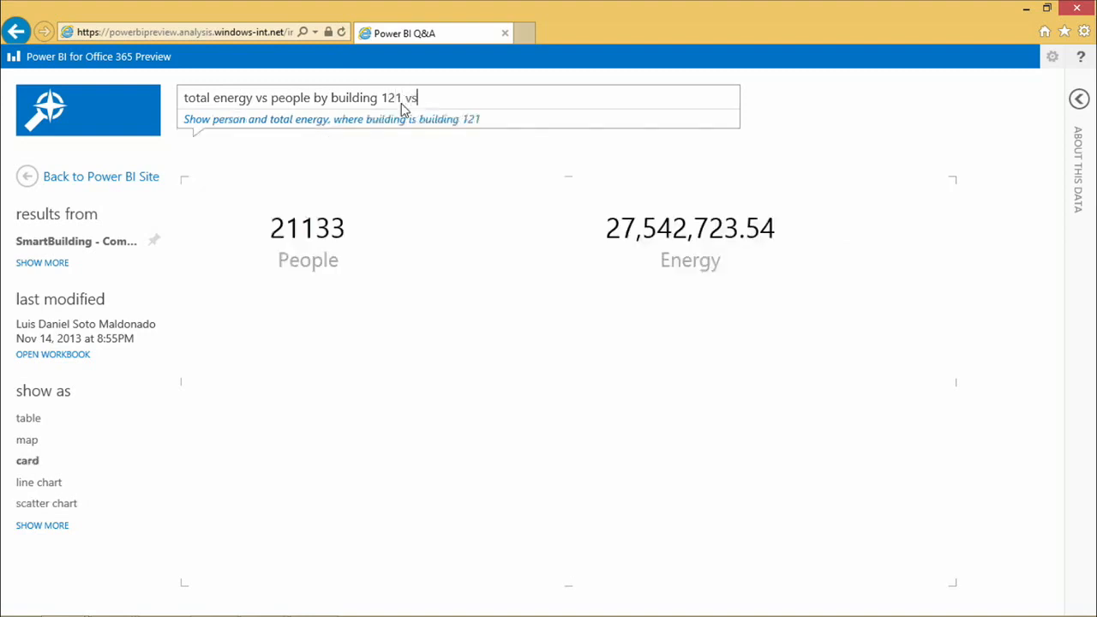
type(" bio;do")
key("BackSpace")
key("BackSpace")
key("BackSpace")
key("BackSpace")
key("BackSpace")
type("ui")
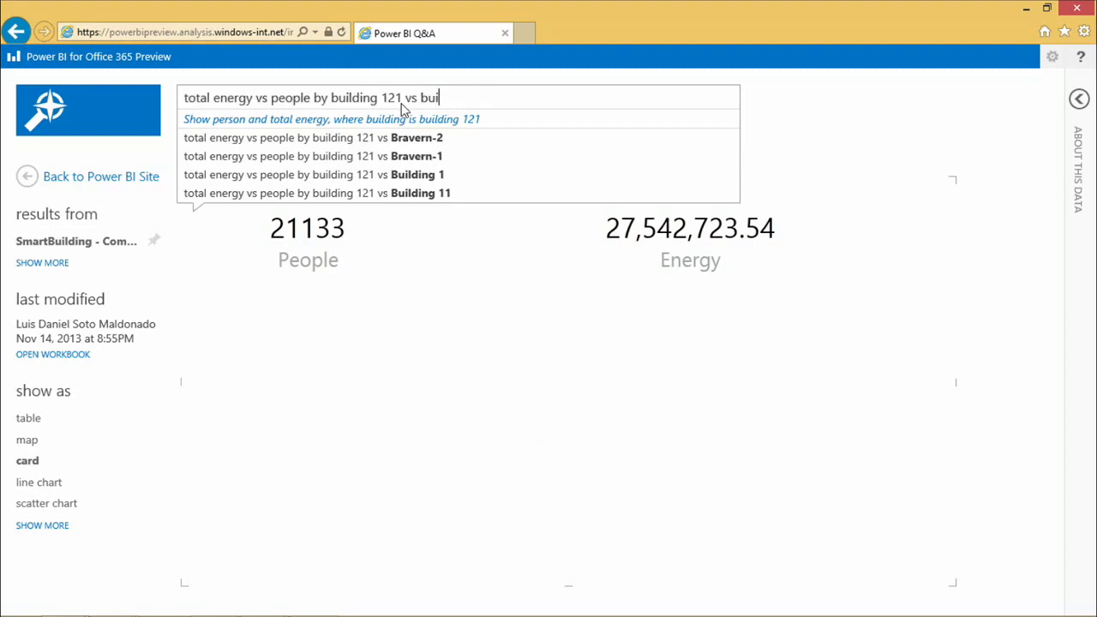
type("lding")
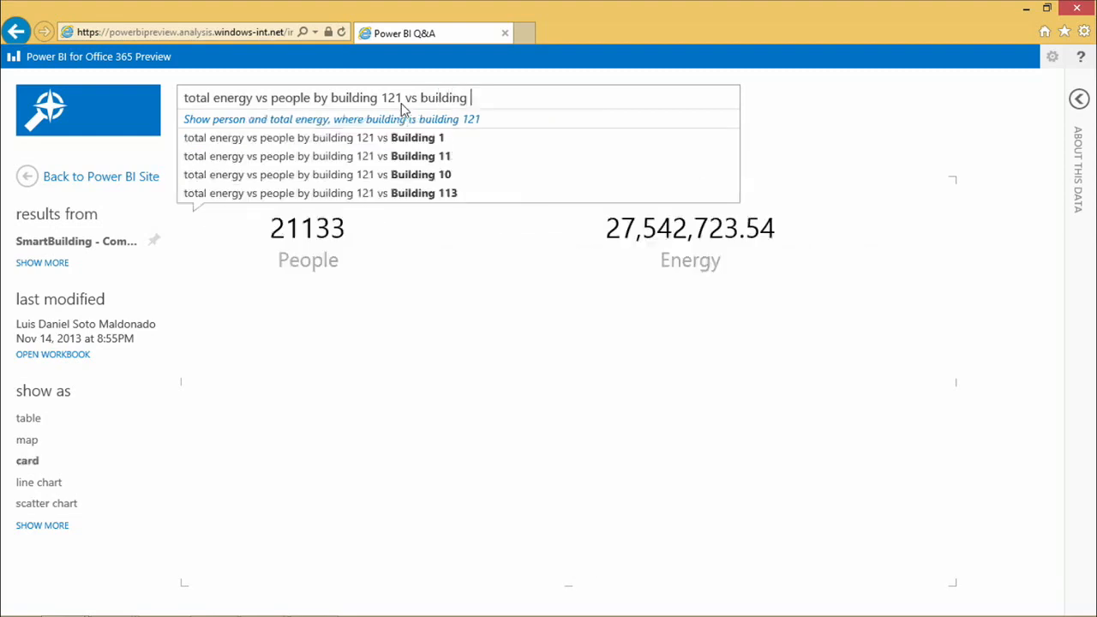
type(" 109")
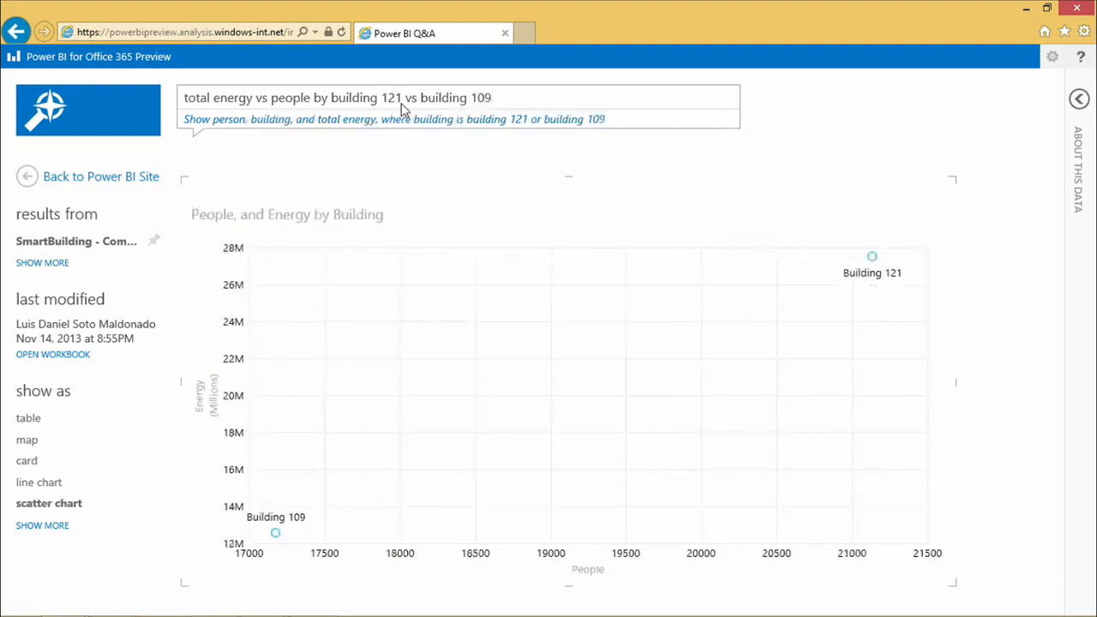
mouse_move(852, 295)
- Replace "vs people" with "by date" in the question to compare the energy of buildings 121 and 109 over time
left_click_drag(296, 98, 265, 100)
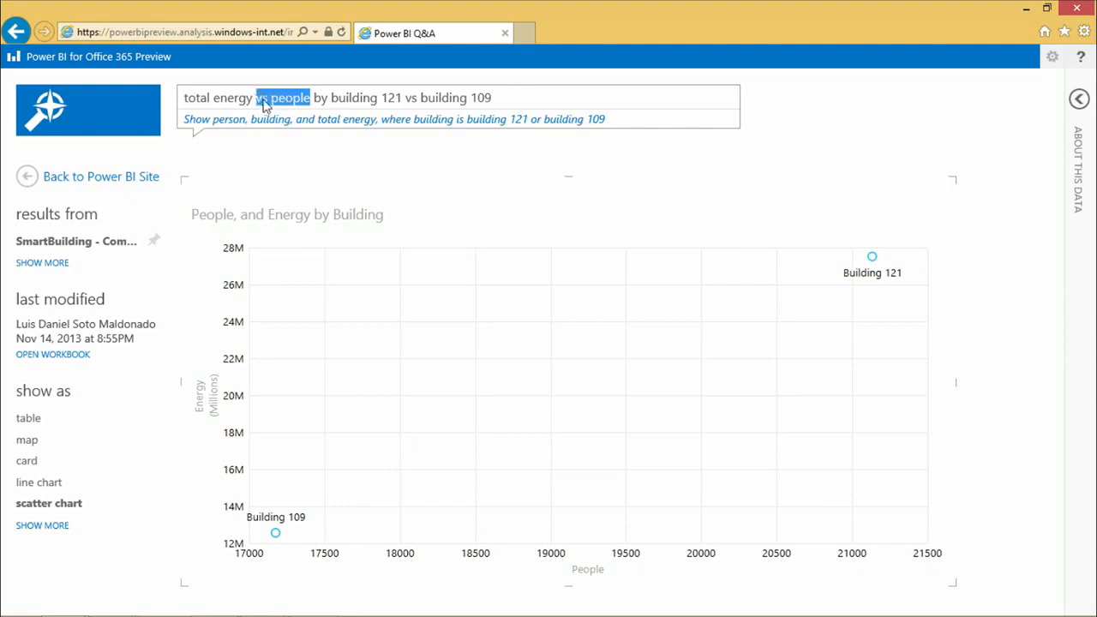
key("Delete")
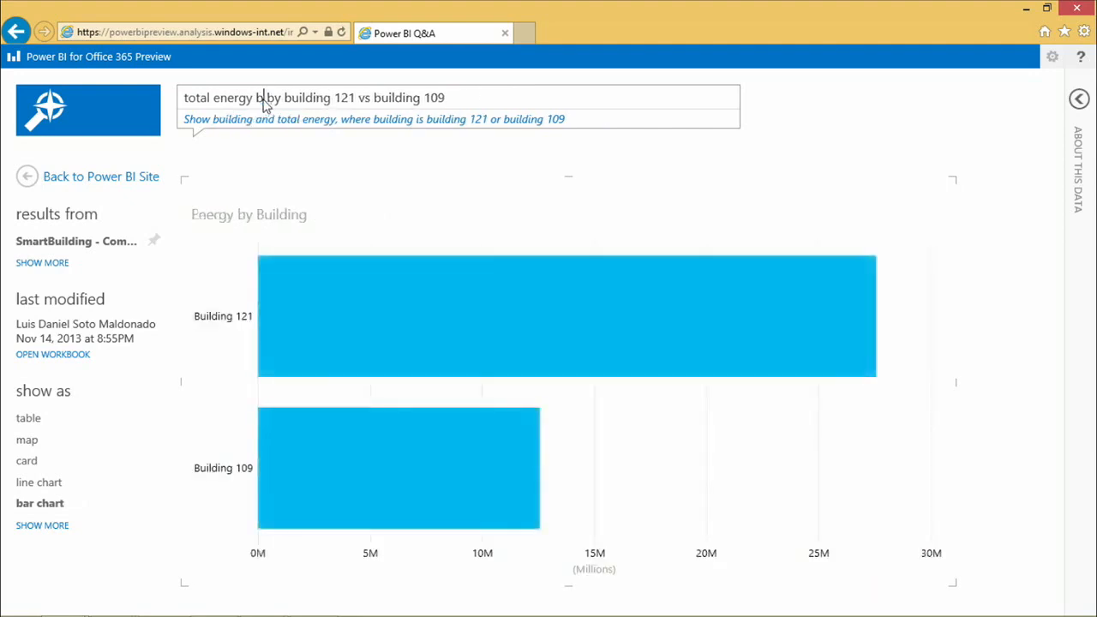
type("by date")
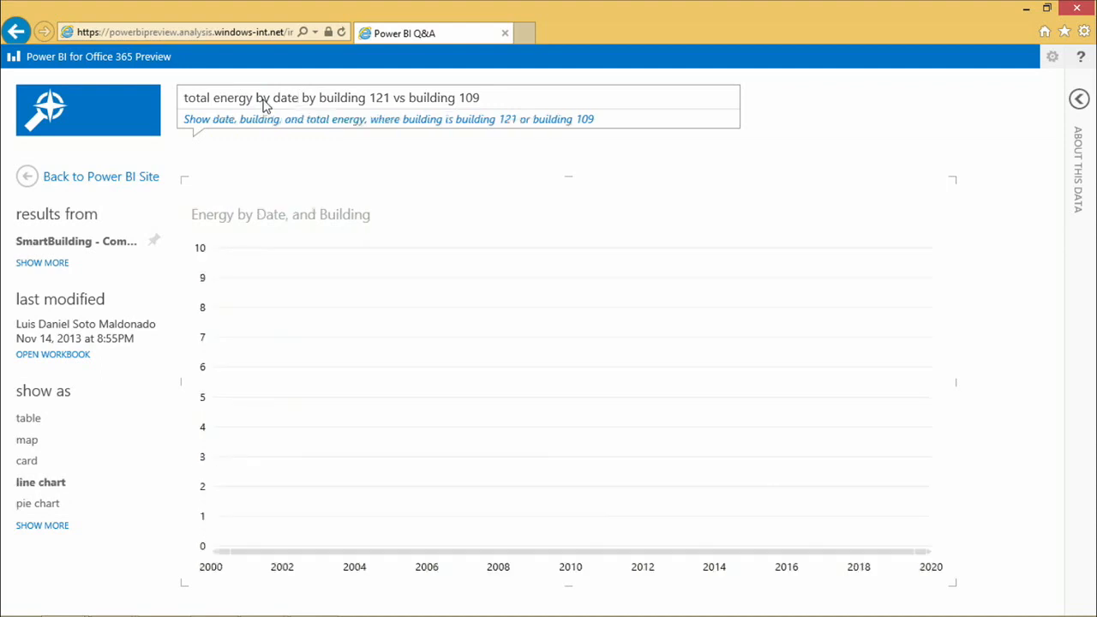